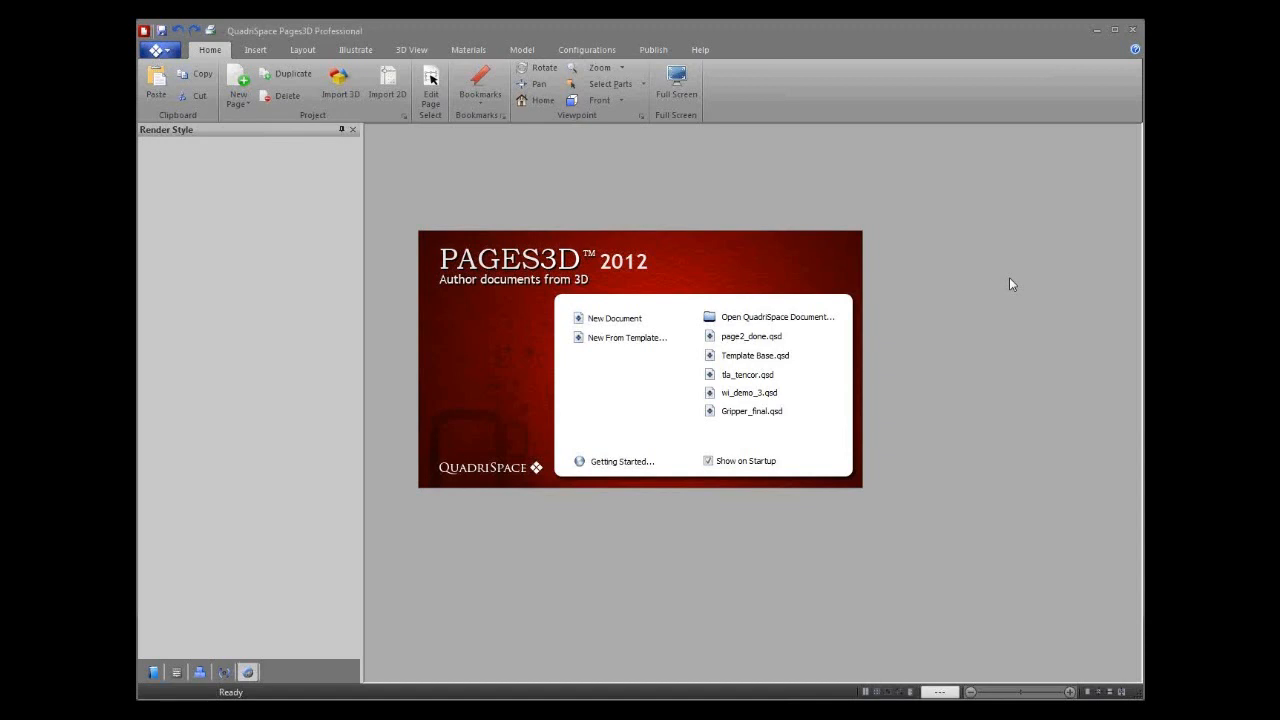
Step: Start a new document from a template and browse the stock Brochures, Catalogs, Creative and Engineering categories
{"action": "left_click", "coordinate": [627, 337]}
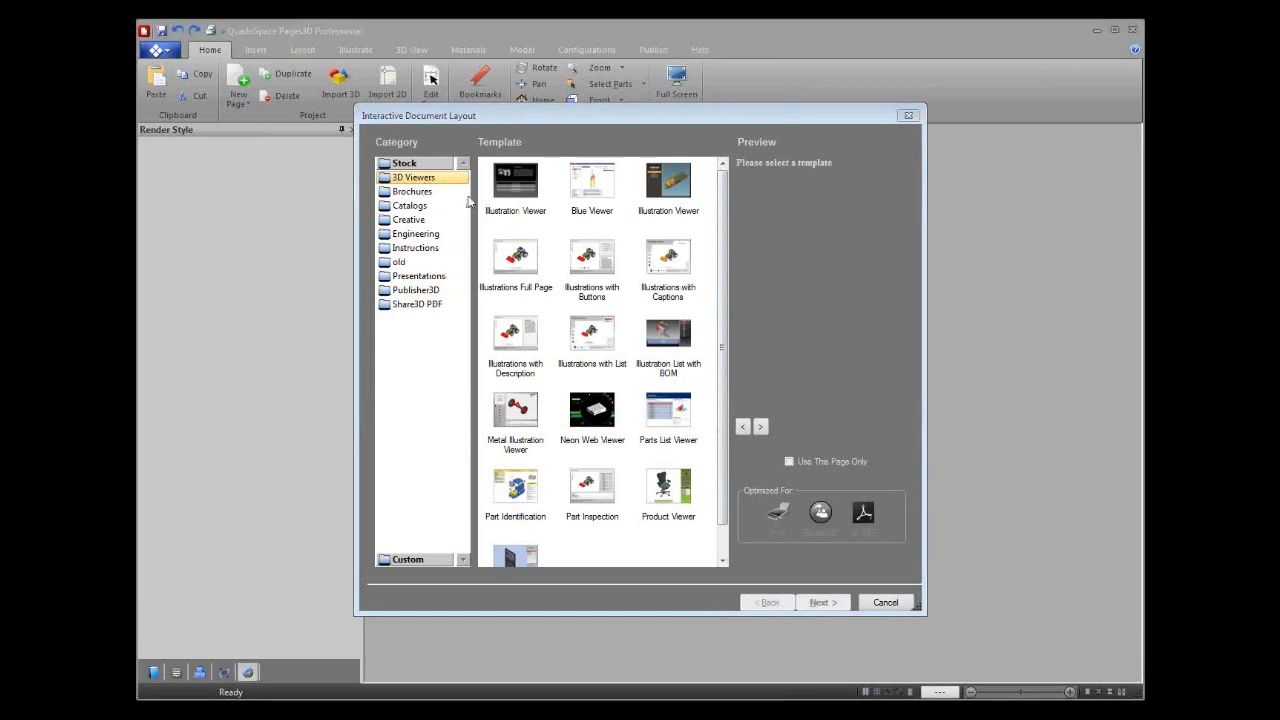
{"action": "left_click", "coordinate": [432, 196]}
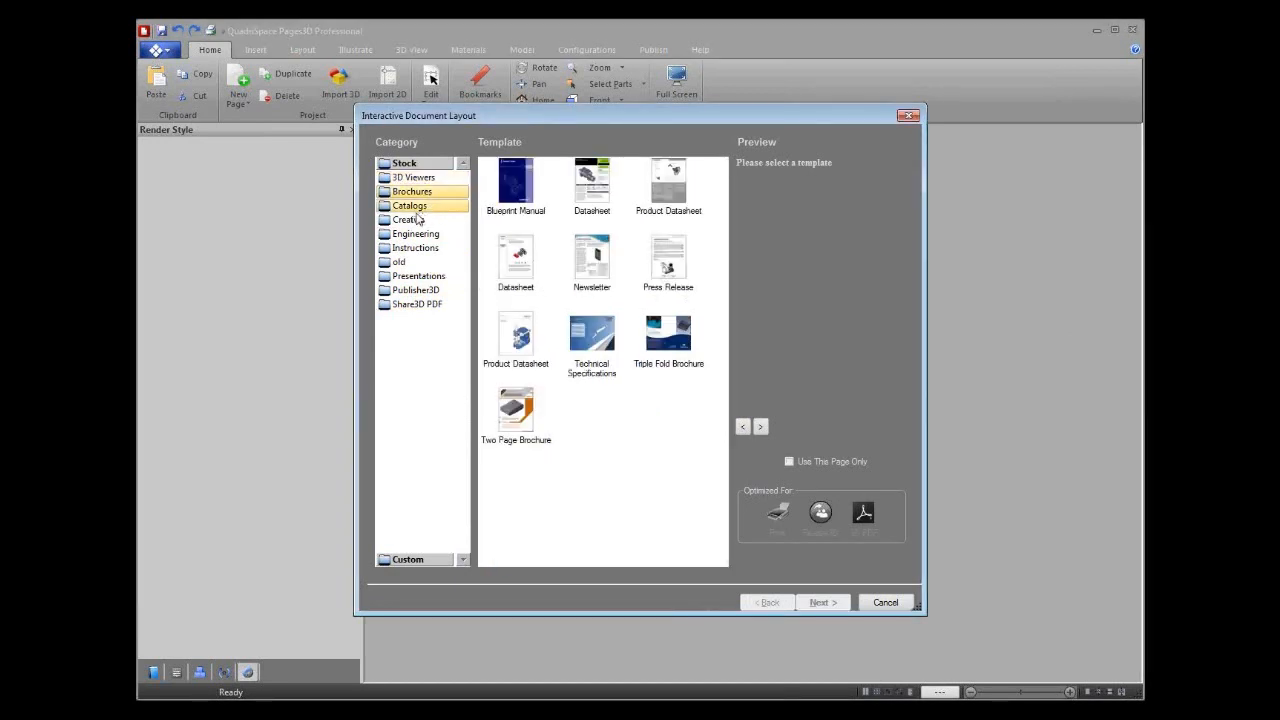
{"action": "left_click", "coordinate": [411, 207]}
{"action": "left_click", "coordinate": [408, 221]}
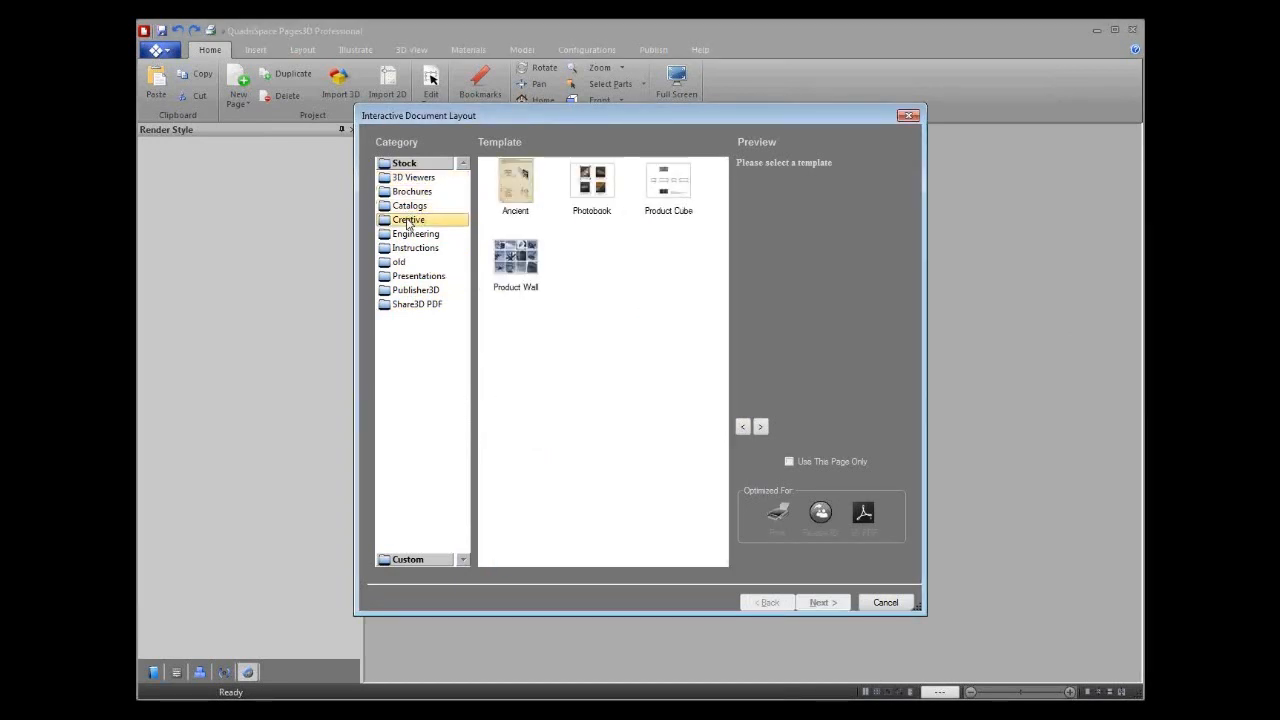
{"action": "left_click", "coordinate": [410, 234]}
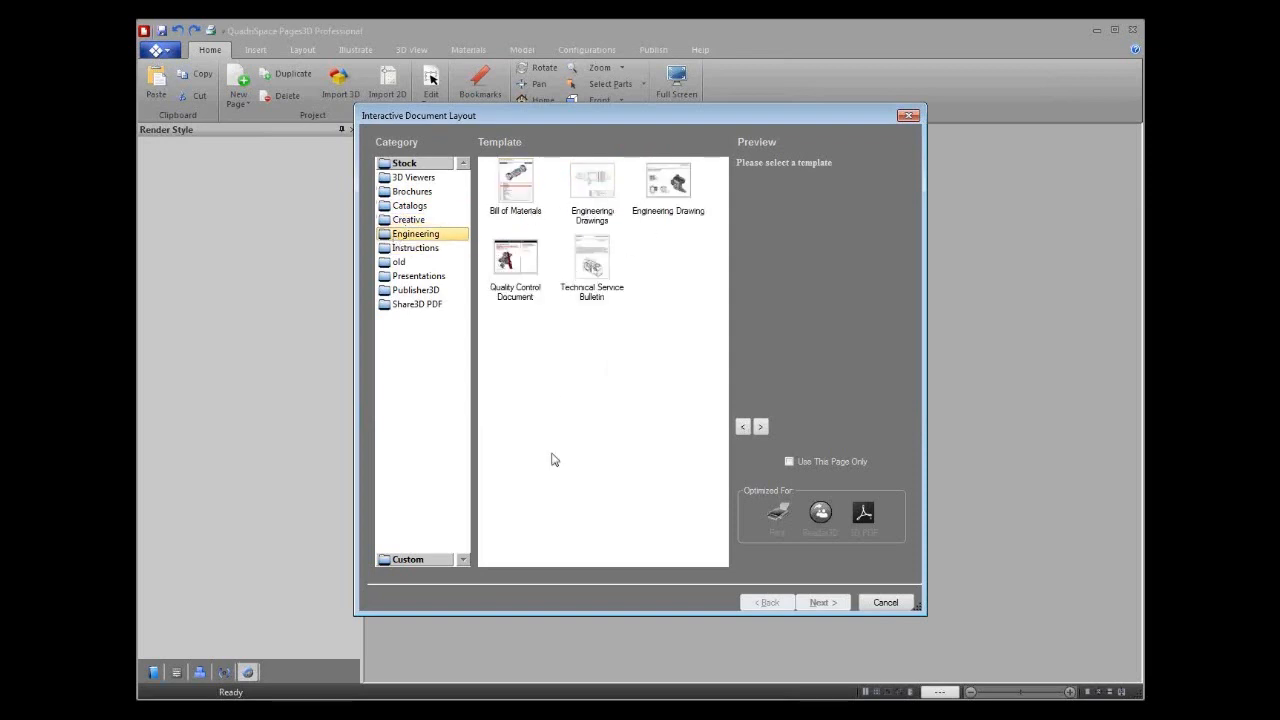
Step: Choose the custom Illustrated Parts List template described as a printable parts list, preview its pages, and continue with only its Cover page
{"action": "left_click", "coordinate": [408, 561]}
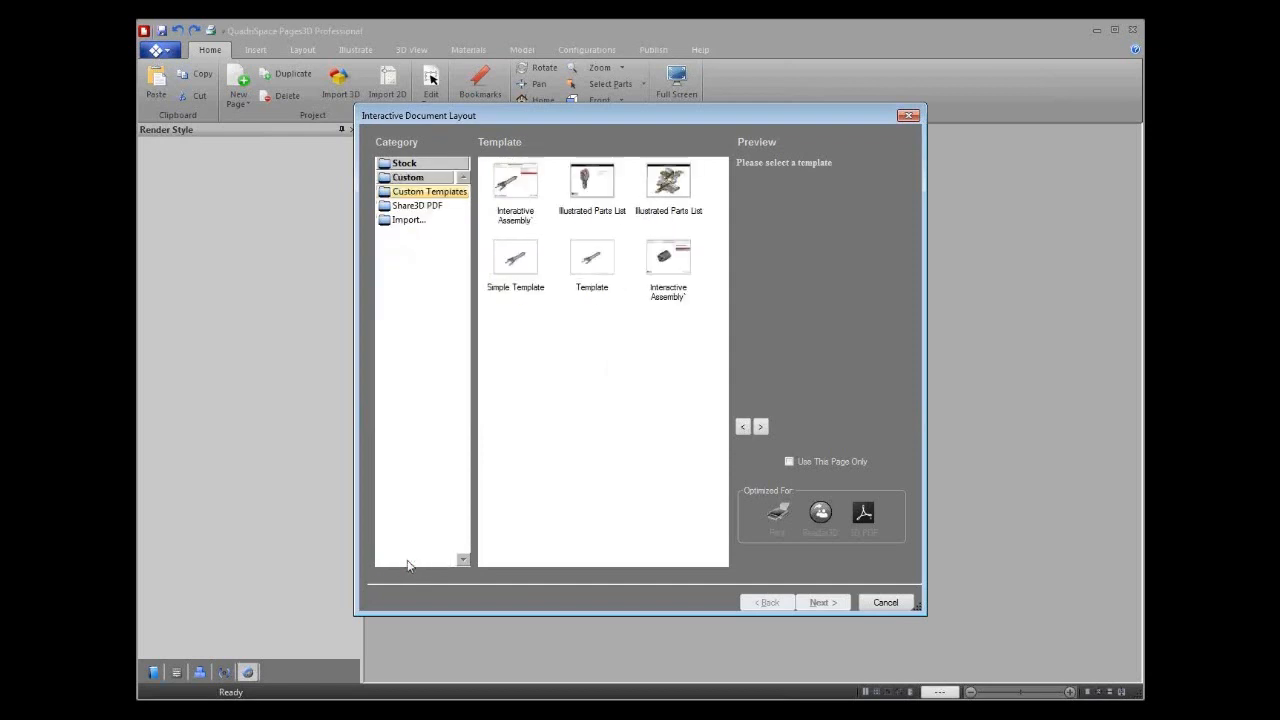
{"action": "left_click", "coordinate": [589, 192]}
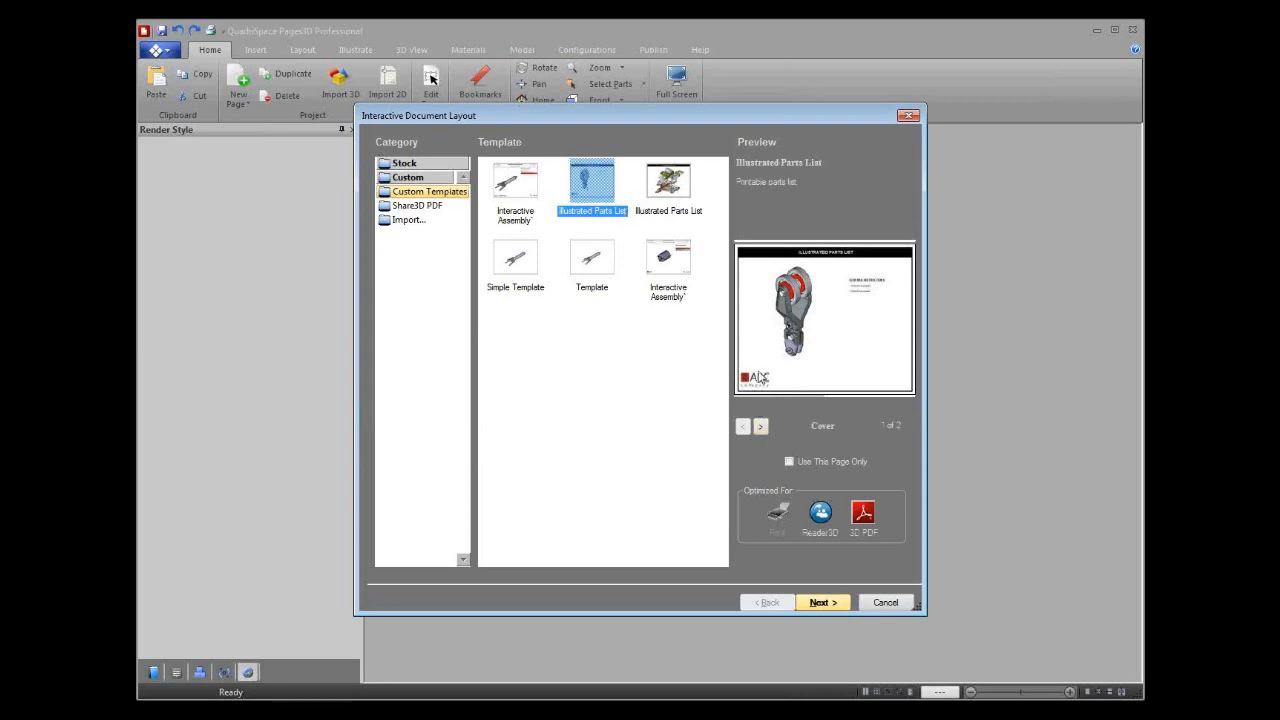
{"action": "left_click", "coordinate": [761, 427]}
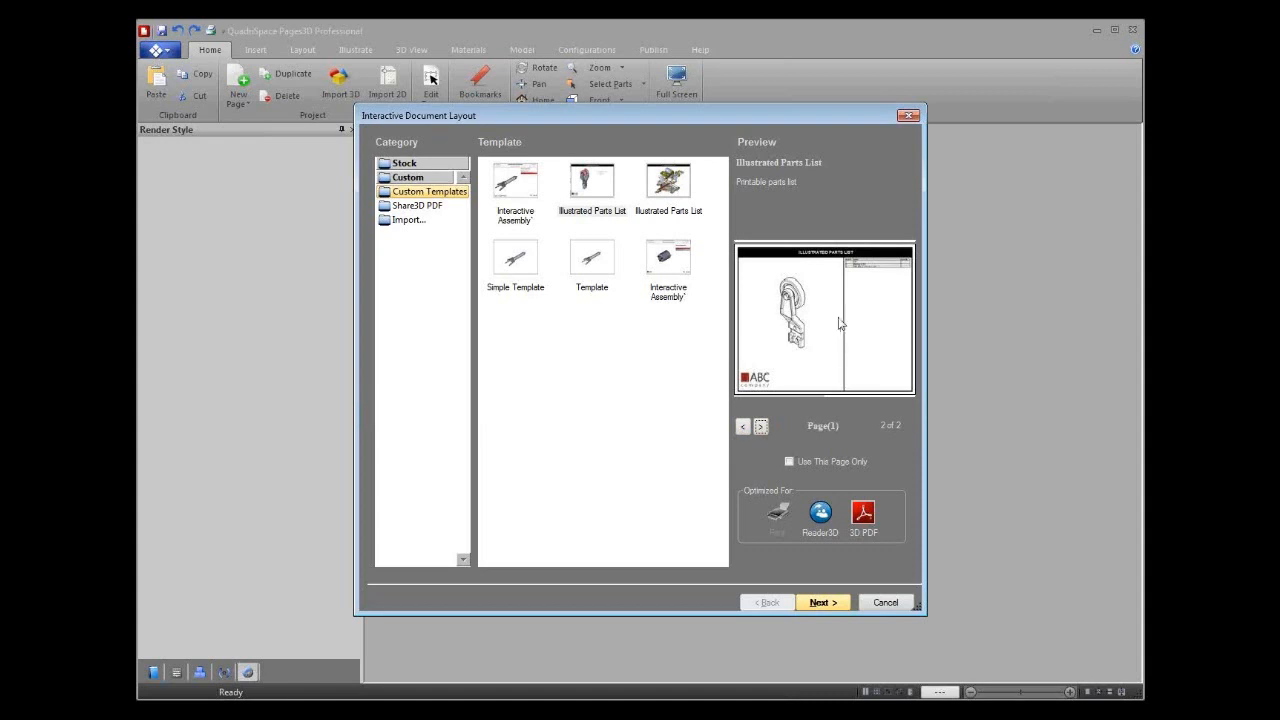
{"action": "left_click", "coordinate": [743, 427]}
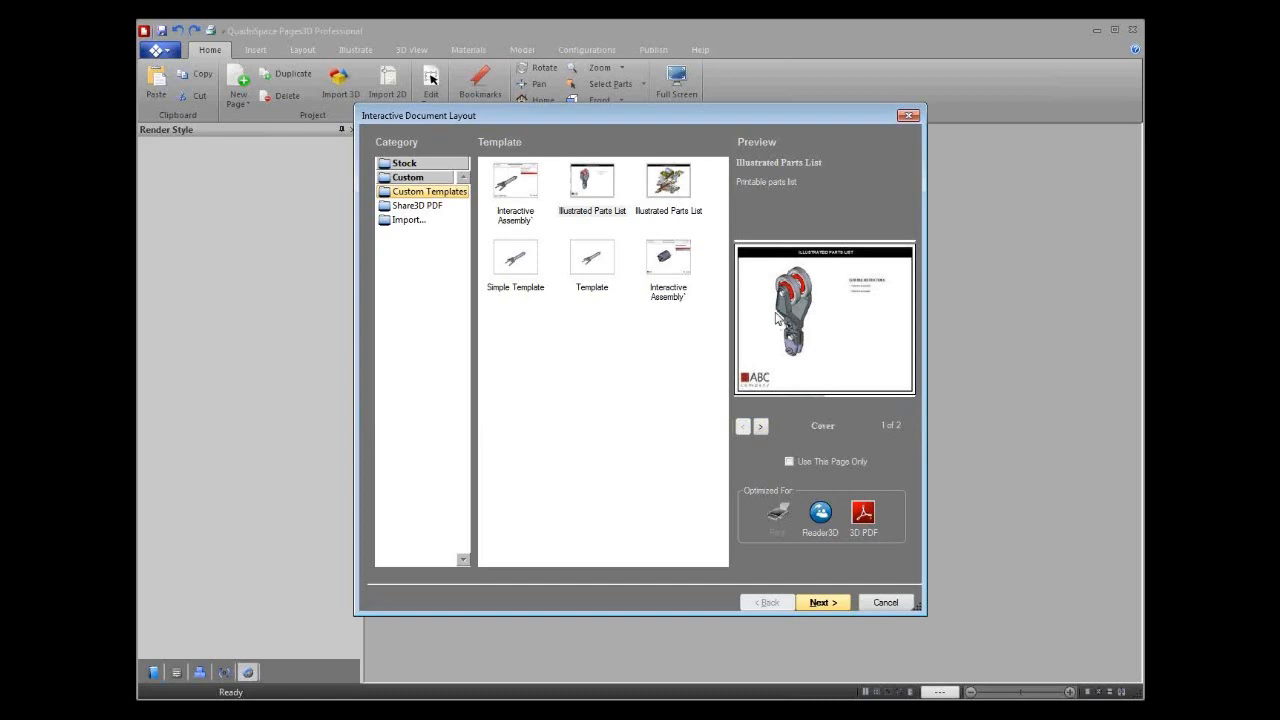
{"action": "left_click", "coordinate": [760, 426]}
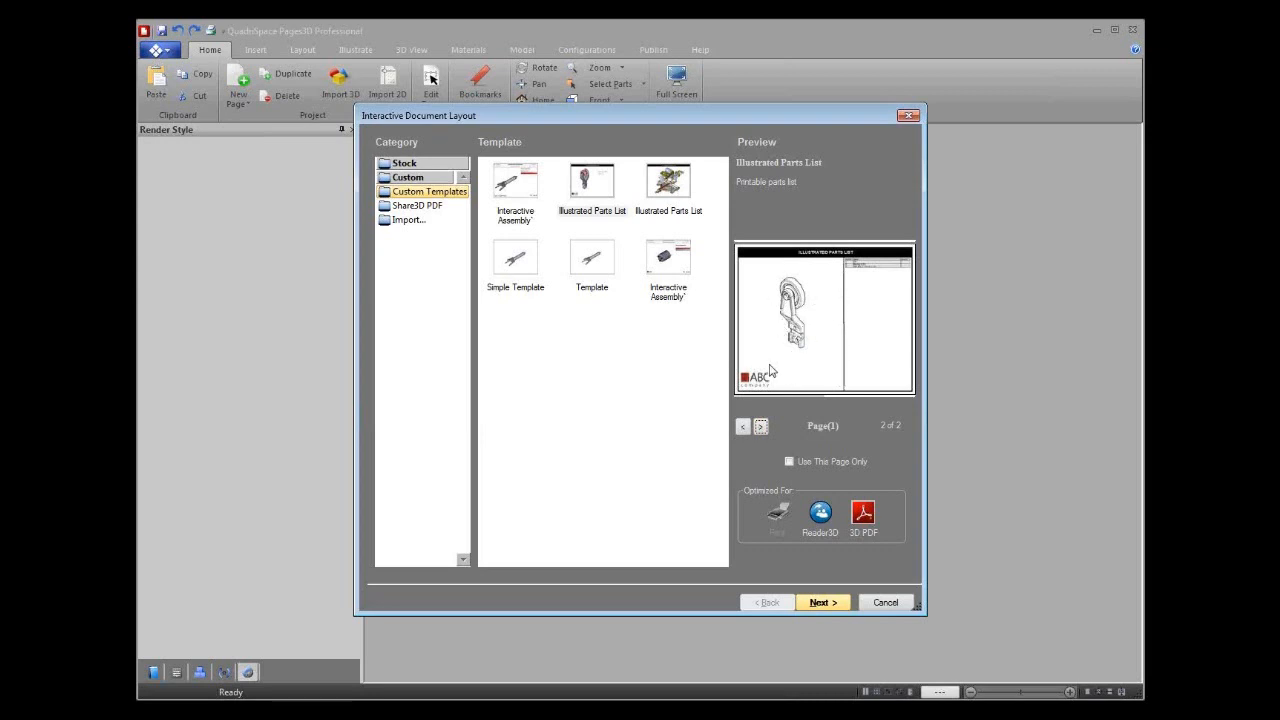
{"action": "left_click", "coordinate": [742, 426]}
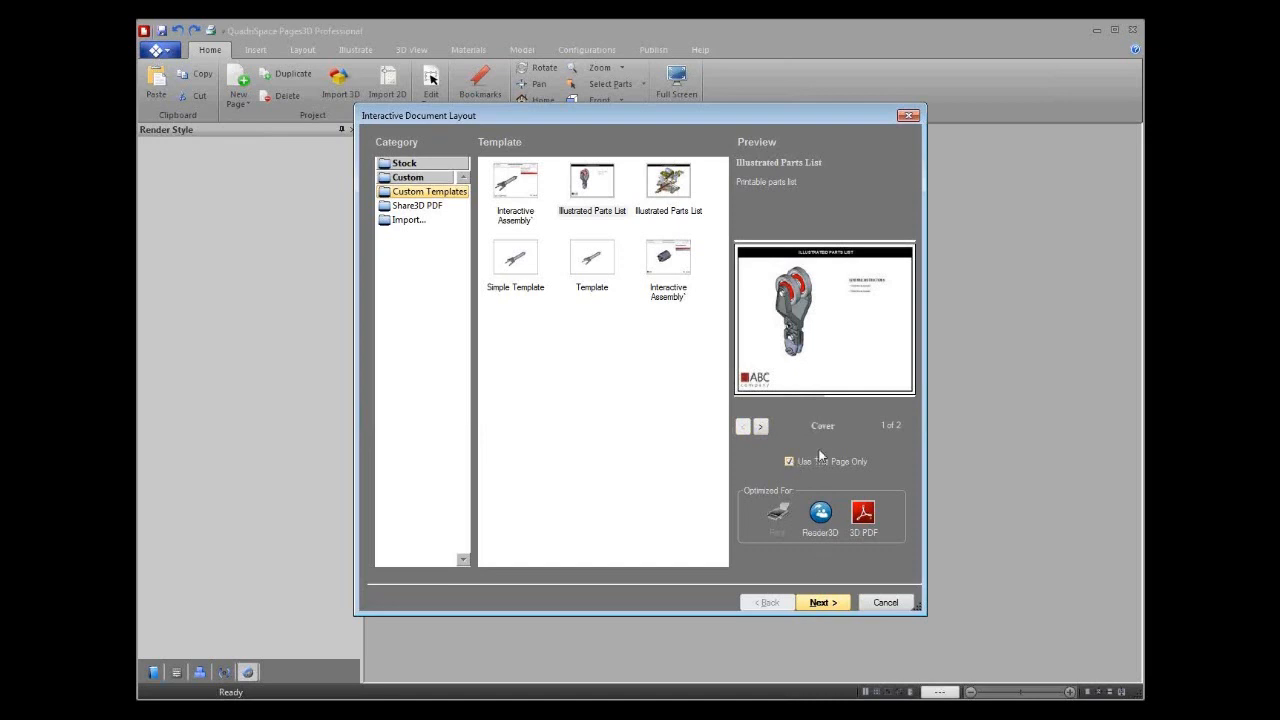
{"action": "left_click", "coordinate": [820, 602]}
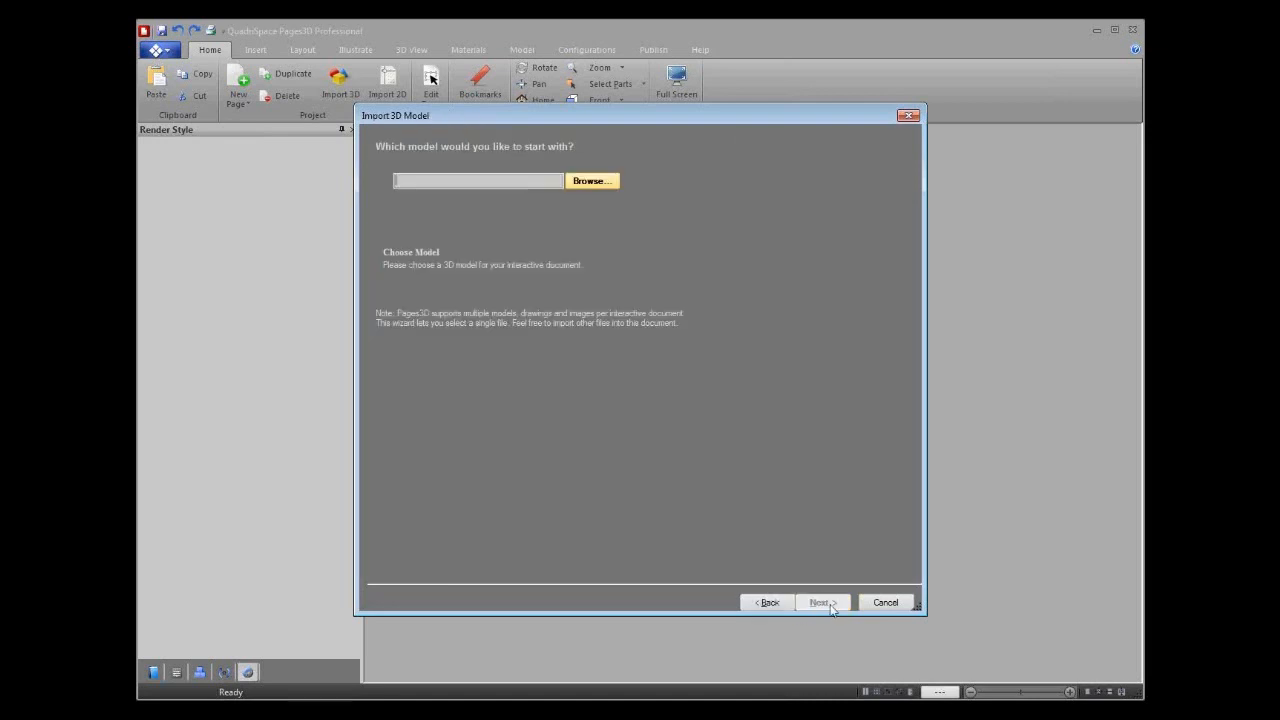
Step: Browse for the starting 3D model in the Miter Saw demo folder inside Webinar-Parts Lists on the desktop
{"action": "left_click", "coordinate": [593, 181]}
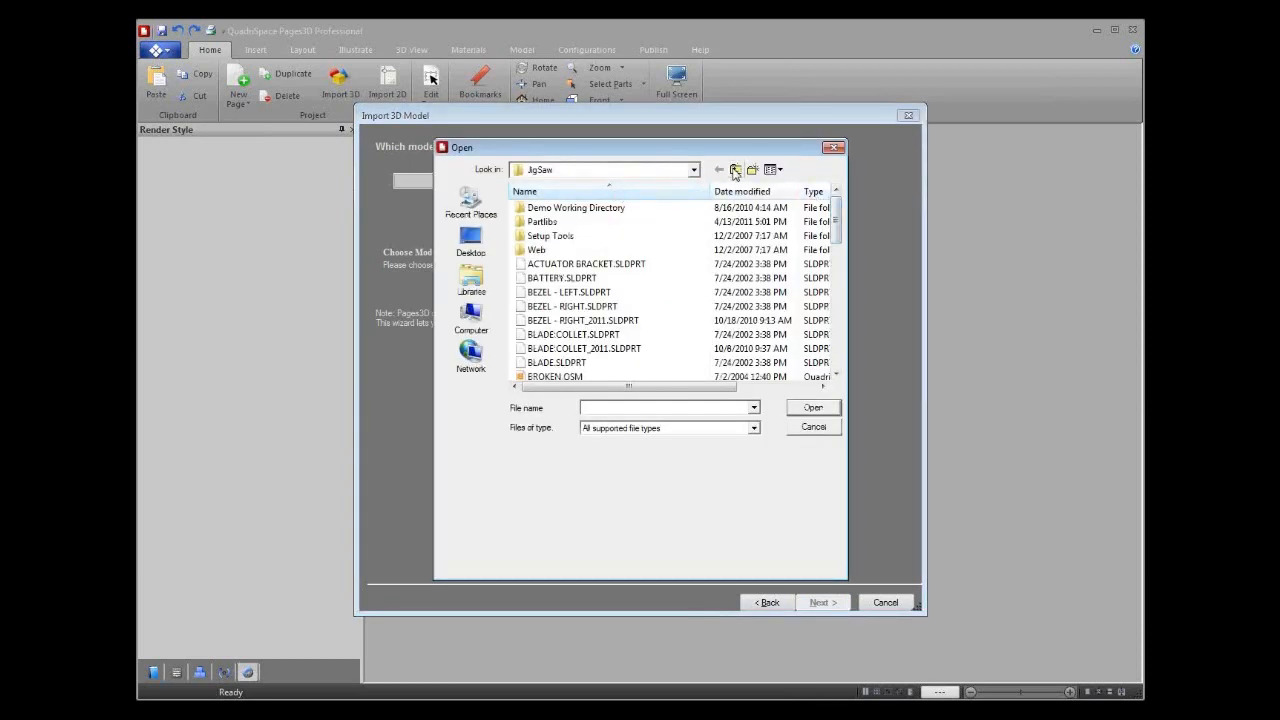
{"action": "left_click", "coordinate": [735, 171]}
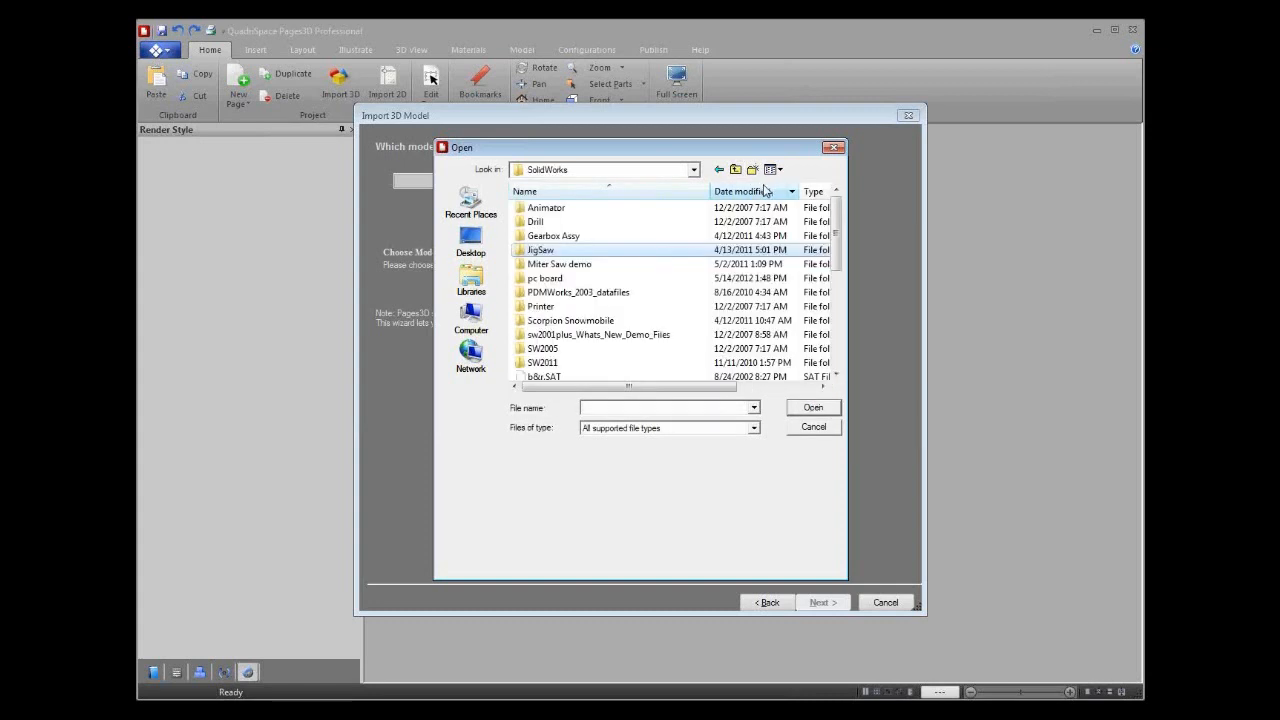
{"action": "left_click", "coordinate": [735, 170]}
{"action": "left_click", "coordinate": [735, 170]}
{"action": "double_click", "coordinate": [633, 377]}
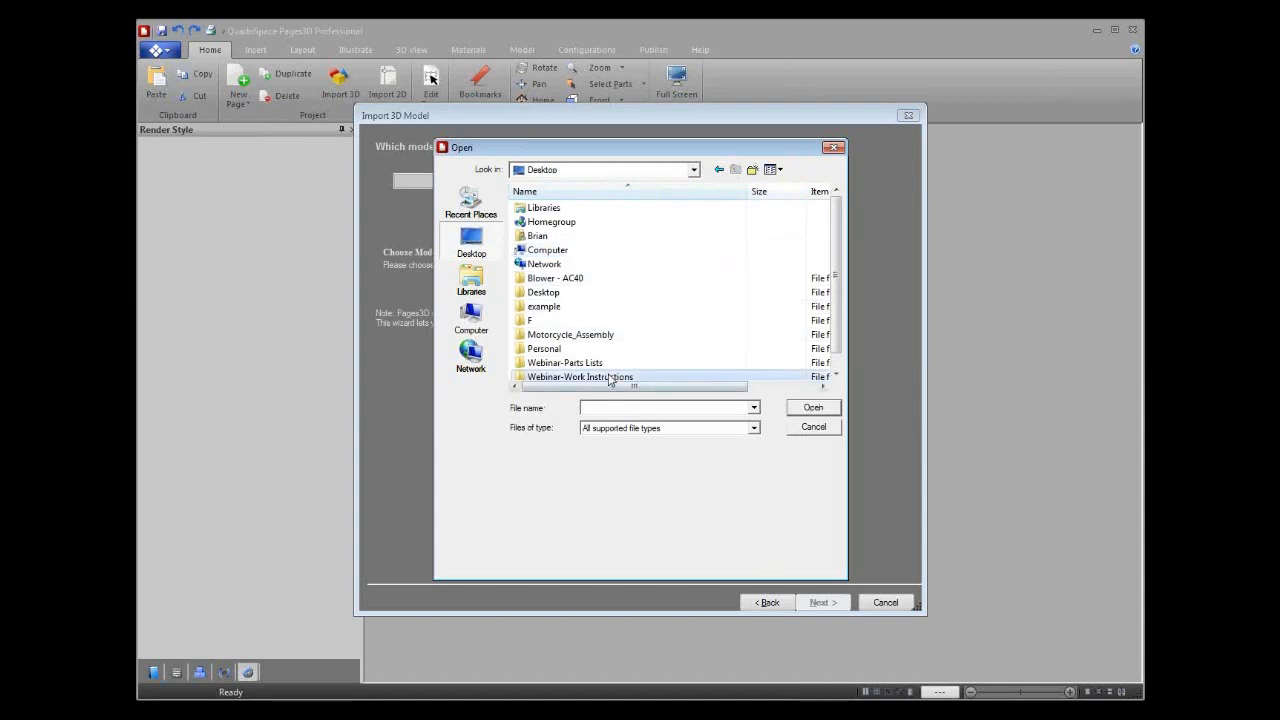
{"action": "left_click", "coordinate": [737, 170]}
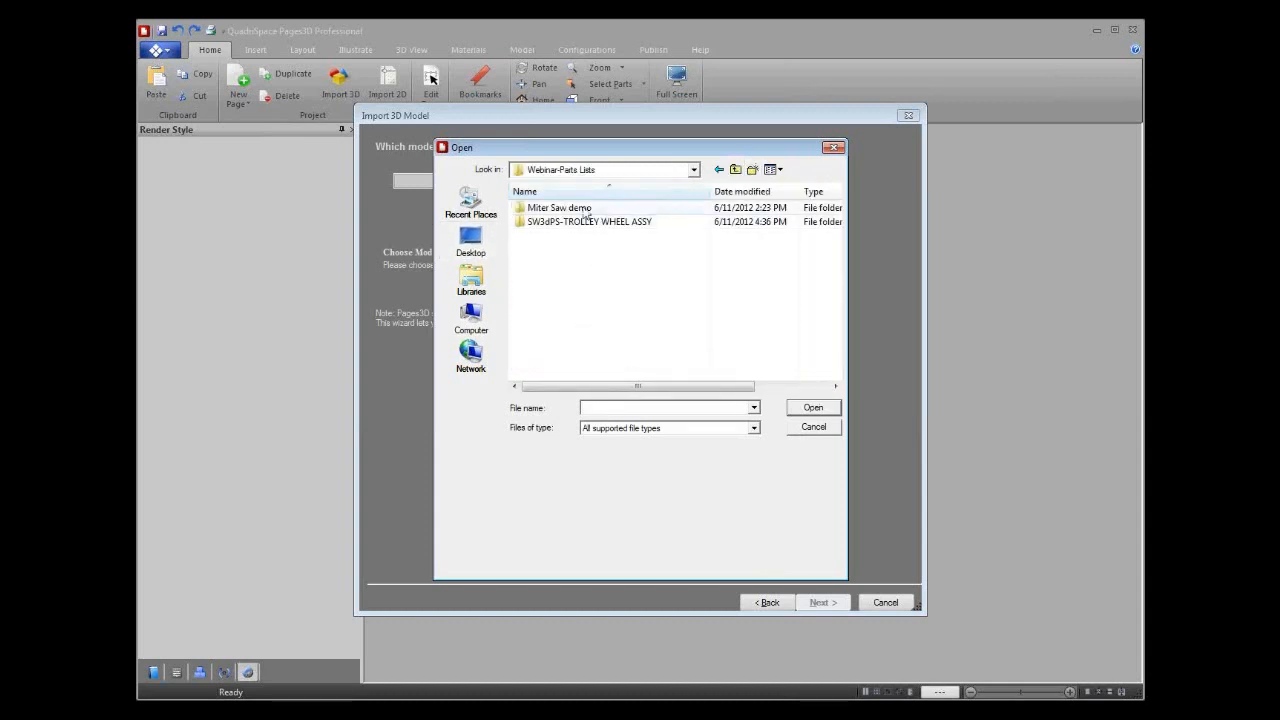
{"action": "double_click", "coordinate": [580, 209]}
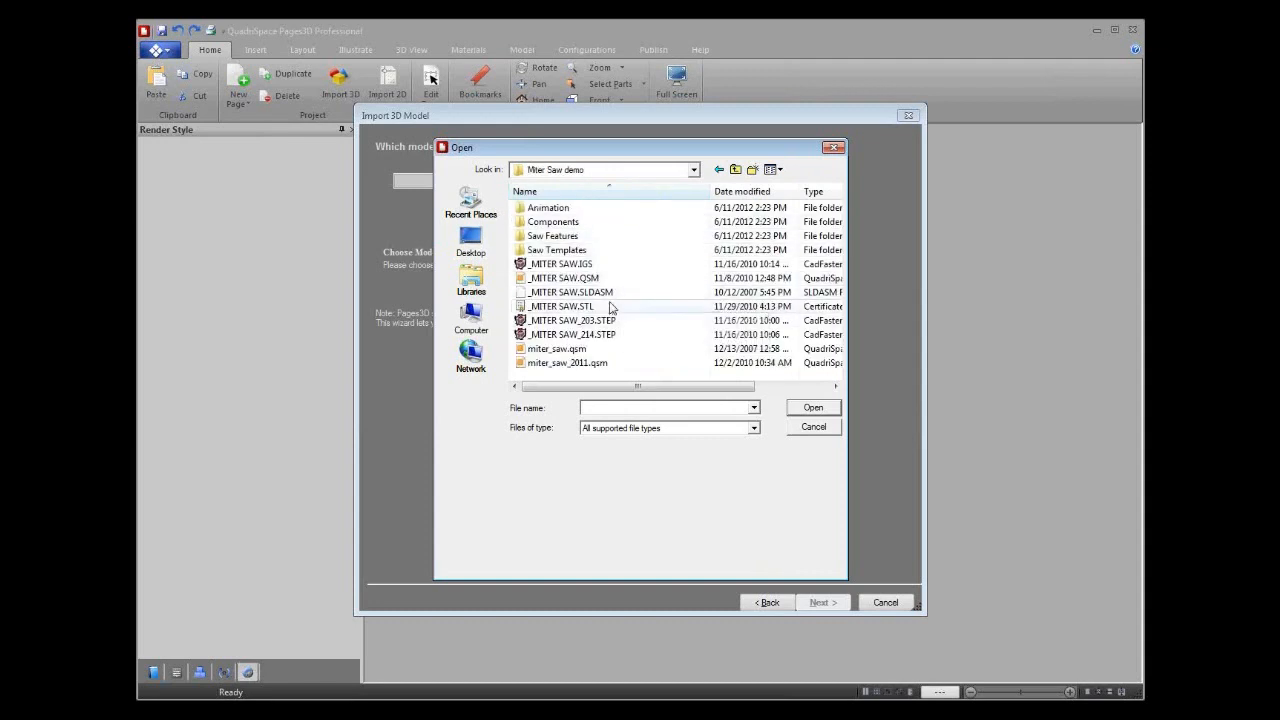
Step: Import _MITER SAW.SLDASM at its last saved quality after checking the supported file types, and finish creating the document
{"action": "left_click", "coordinate": [612, 292]}
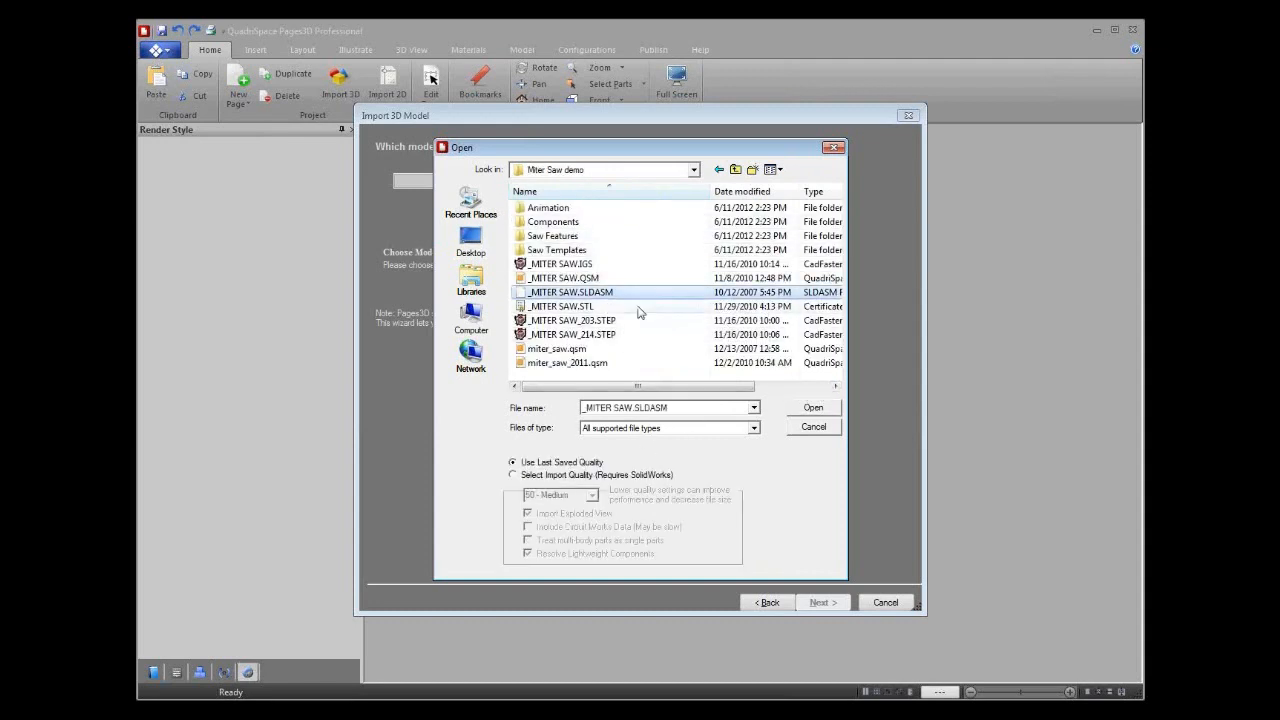
{"action": "left_click", "coordinate": [754, 428]}
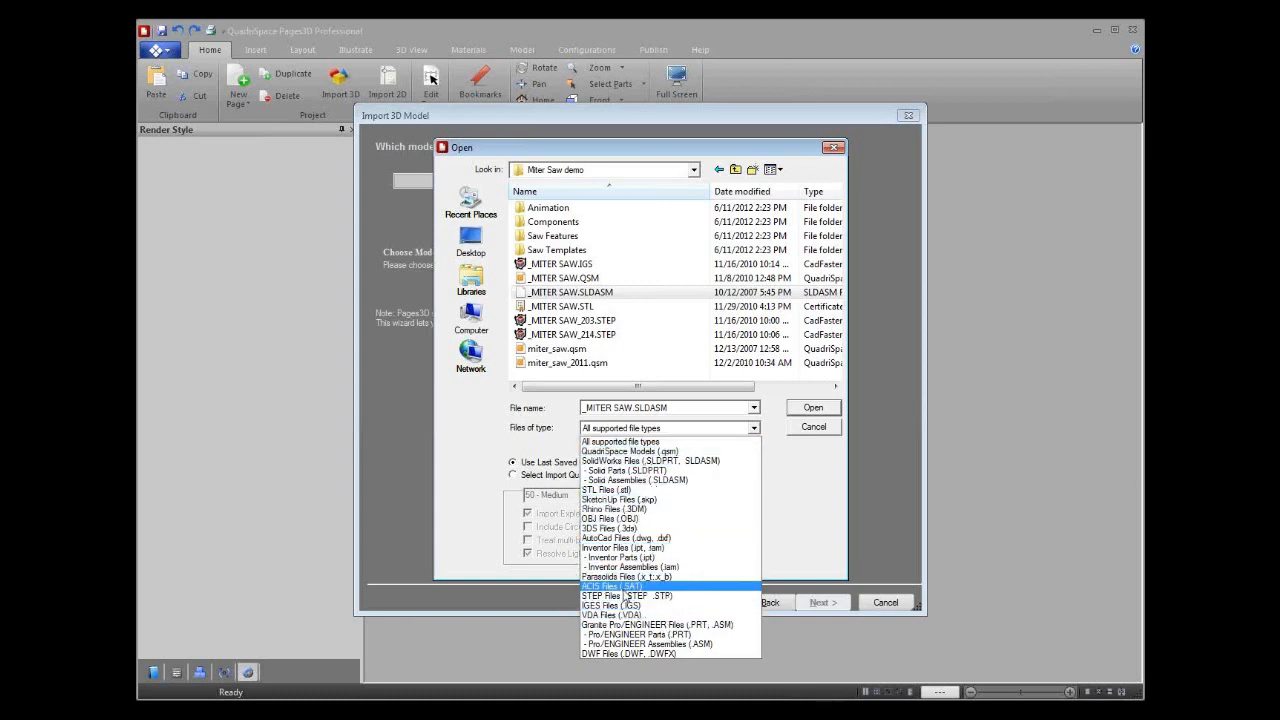
{"action": "left_click", "coordinate": [825, 494]}
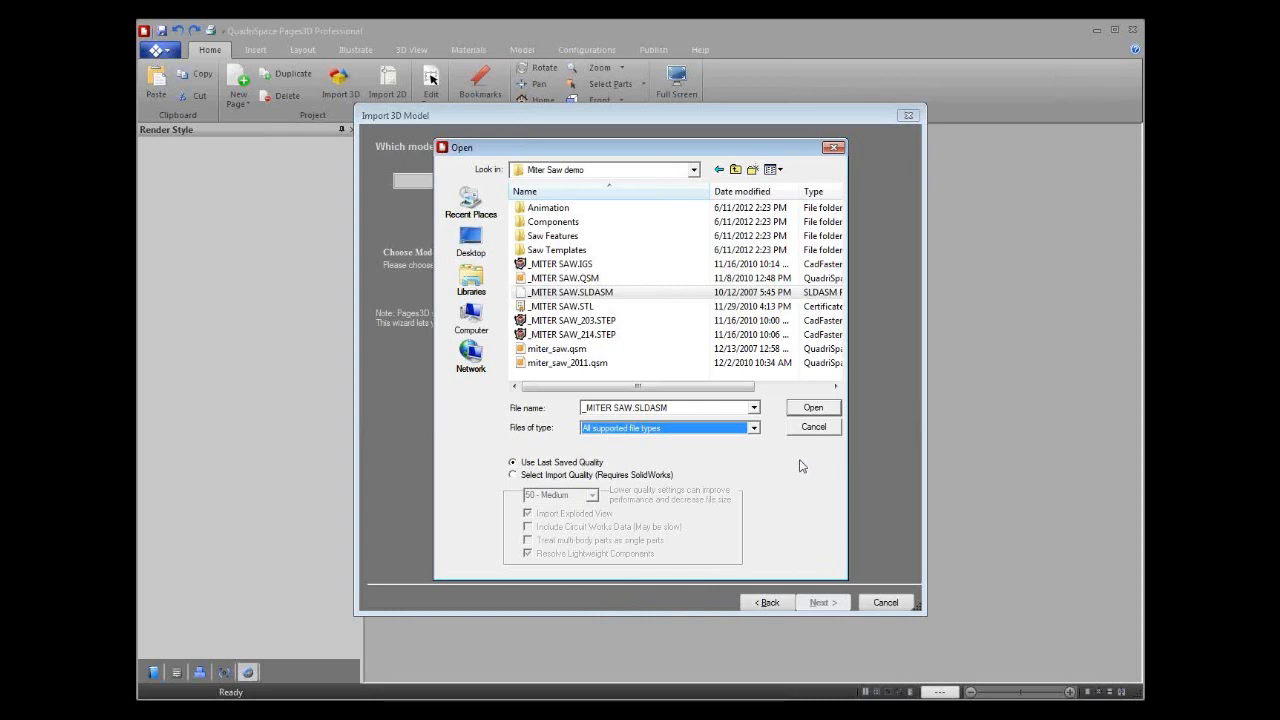
{"action": "left_click", "coordinate": [809, 408]}
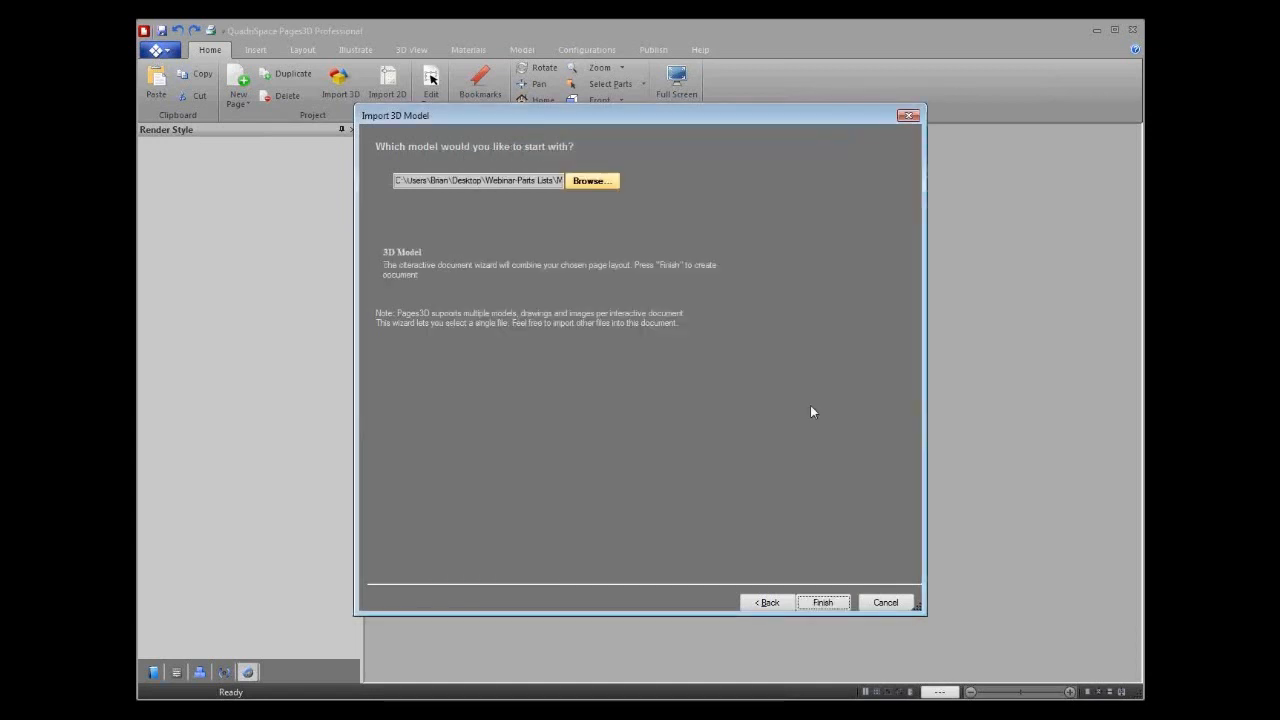
{"action": "left_click", "coordinate": [822, 602]}
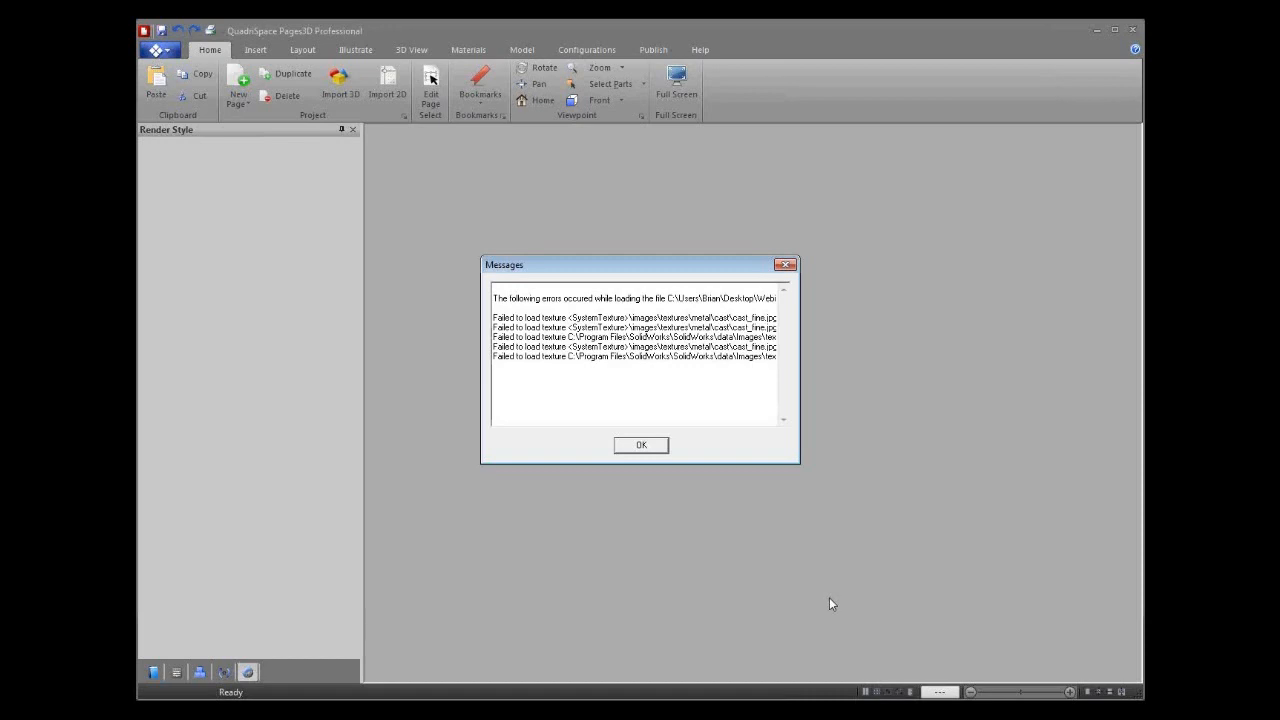
{"action": "left_click", "coordinate": [654, 445]}
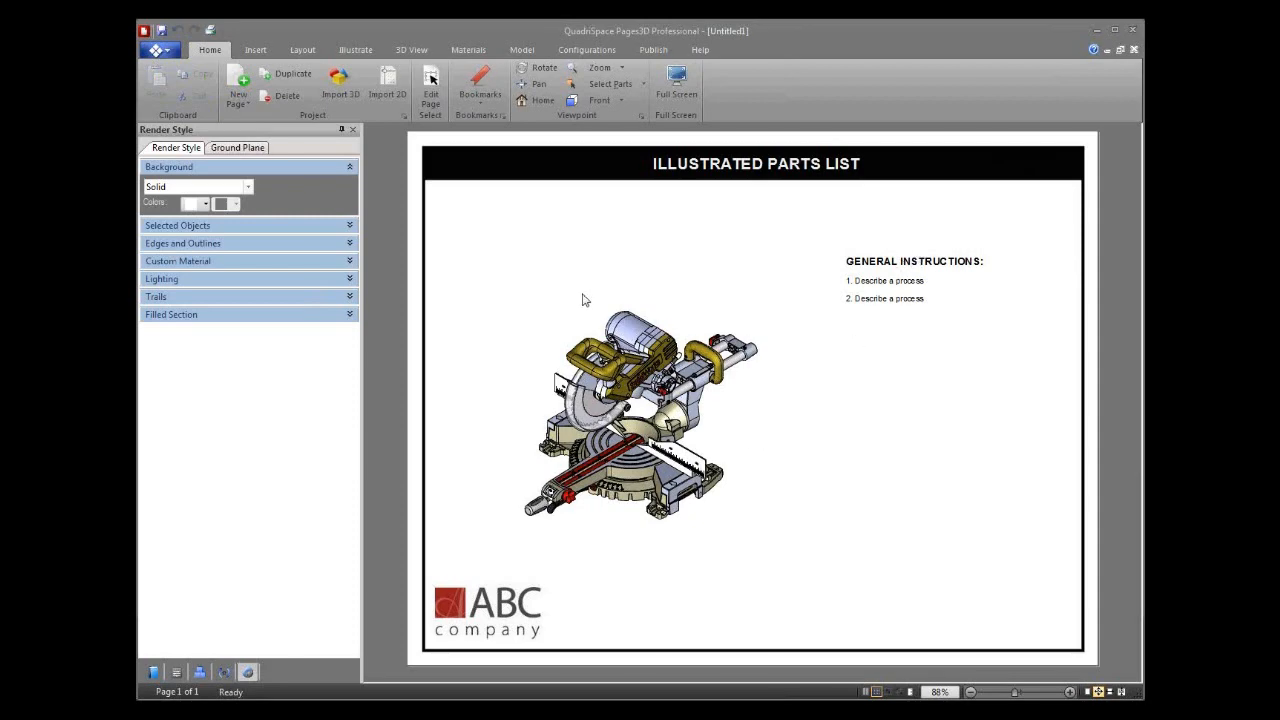
Step: Enlarge the miter saw model on the cover page and rotate it to show more of its side
{"action": "scroll", "coordinate": [639, 381], "scroll_direction": "up", "scroll_amount": 4}
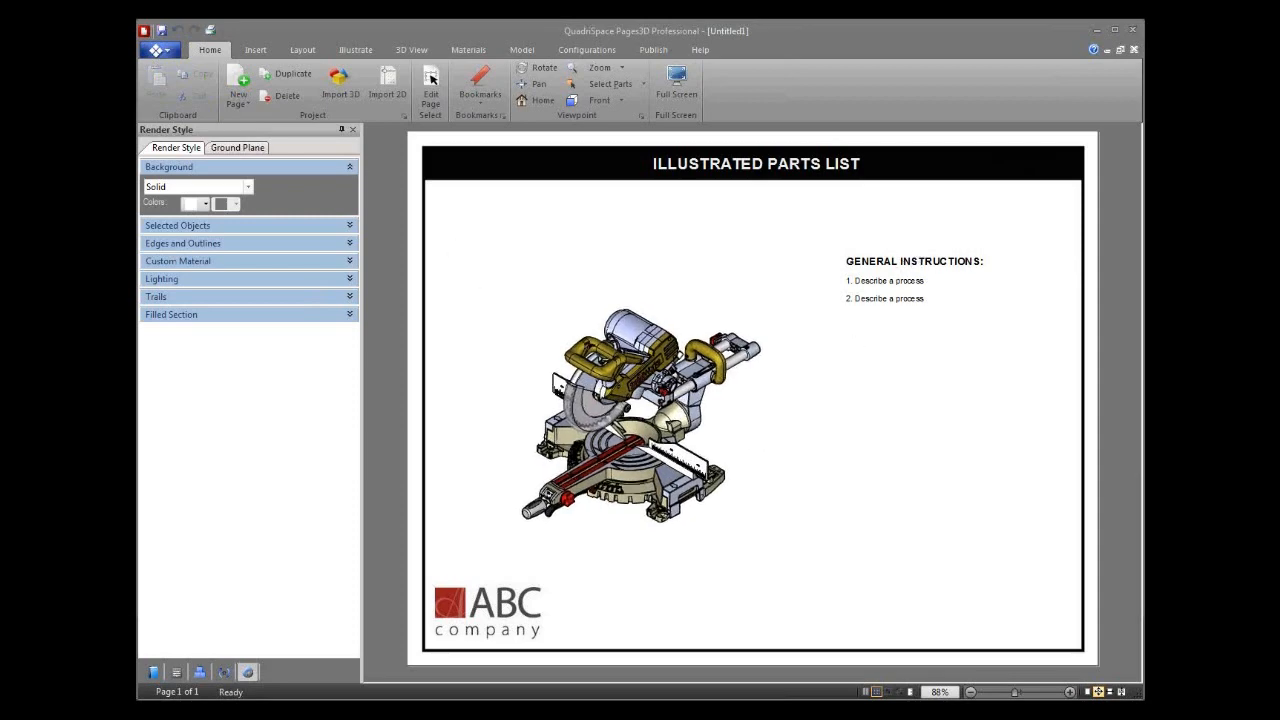
{"action": "scroll", "coordinate": [639, 381], "scroll_direction": "down", "scroll_amount": 1}
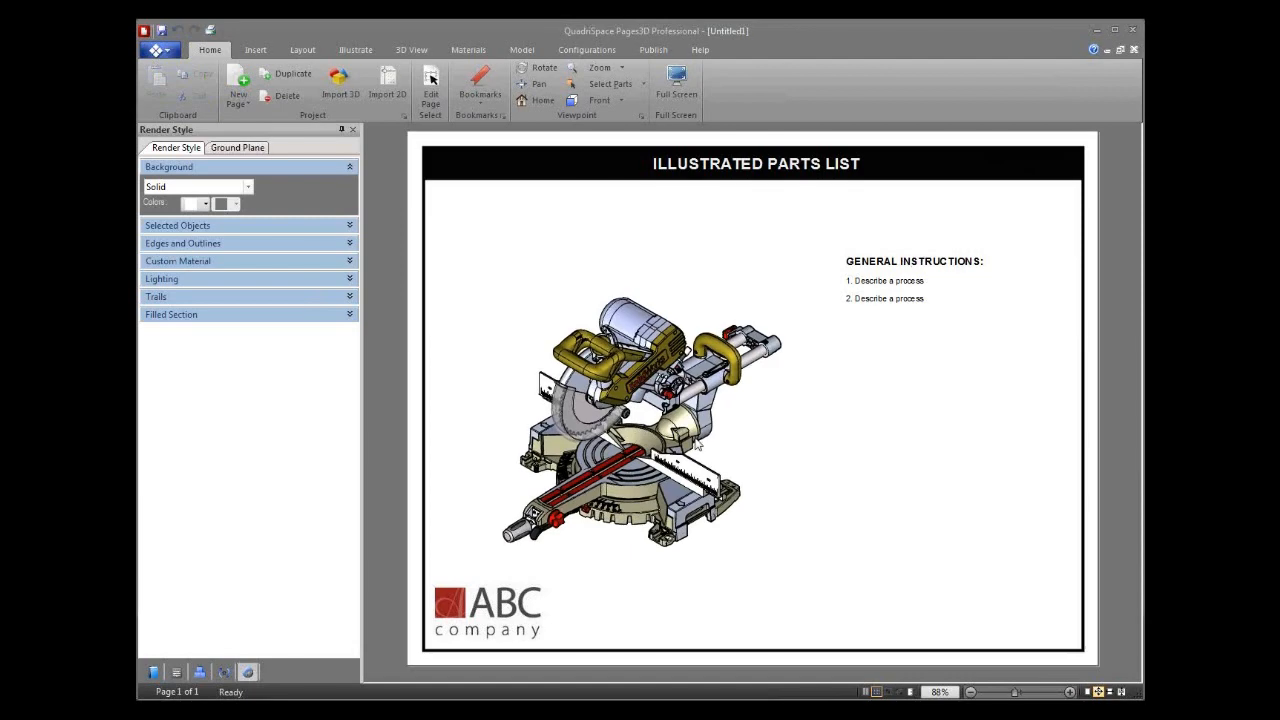
{"action": "mouse_move", "coordinate": [723, 426]}
{"action": "middle_mouse_down"}
{"action": "mouse_move", "coordinate": [694, 414]}
{"action": "mouse_move", "coordinate": [734, 424]}
{"action": "mouse_move", "coordinate": [704, 428]}
{"action": "mouse_move", "coordinate": [717, 432]}
{"action": "middle_mouse_up"}
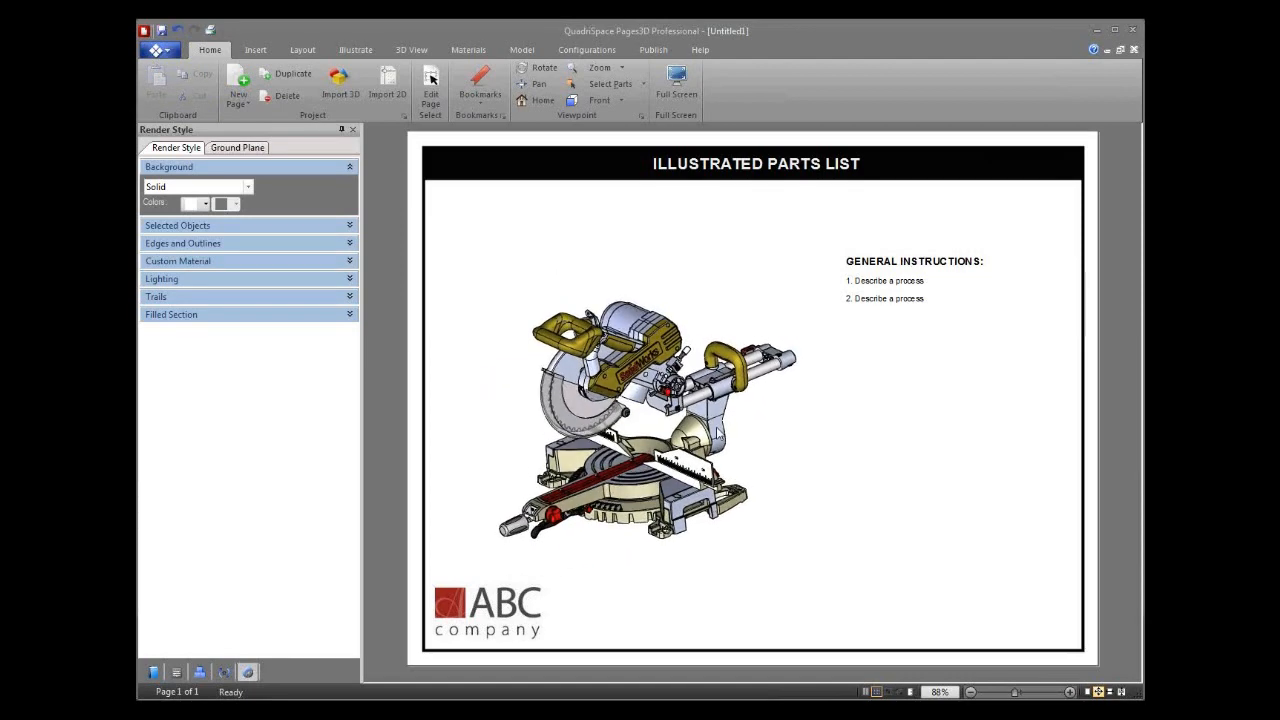
{"action": "middle_click_drag", "start_coordinate": [742, 424], "coordinate": [759, 382]}
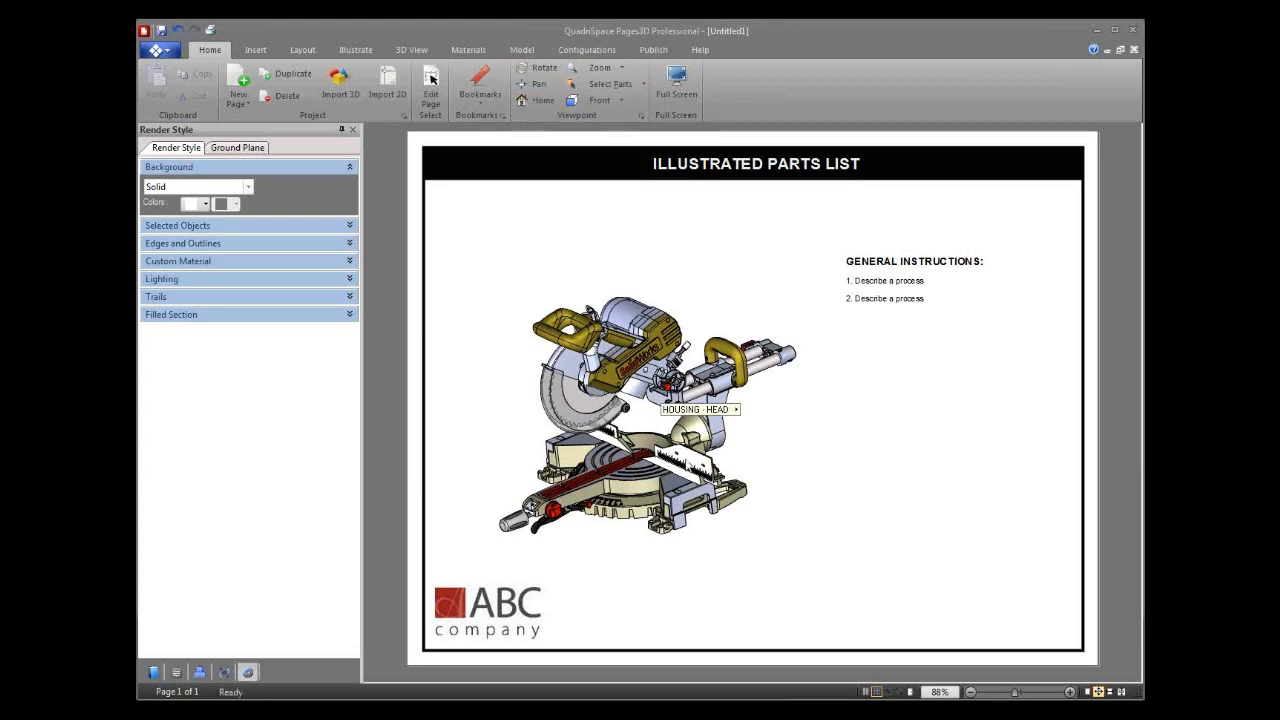
{"action": "left_click", "coordinate": [245, 104]}
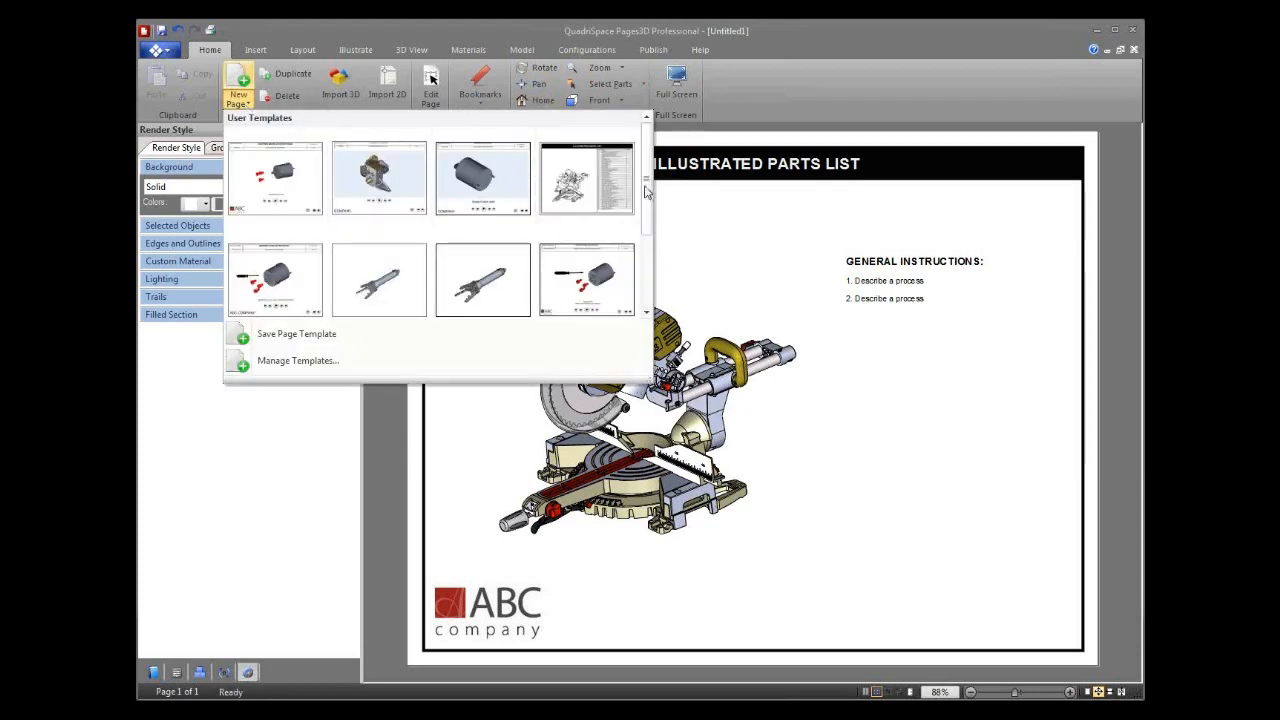
{"action": "left_click_drag", "start_coordinate": [645, 187], "coordinate": [644, 275]}
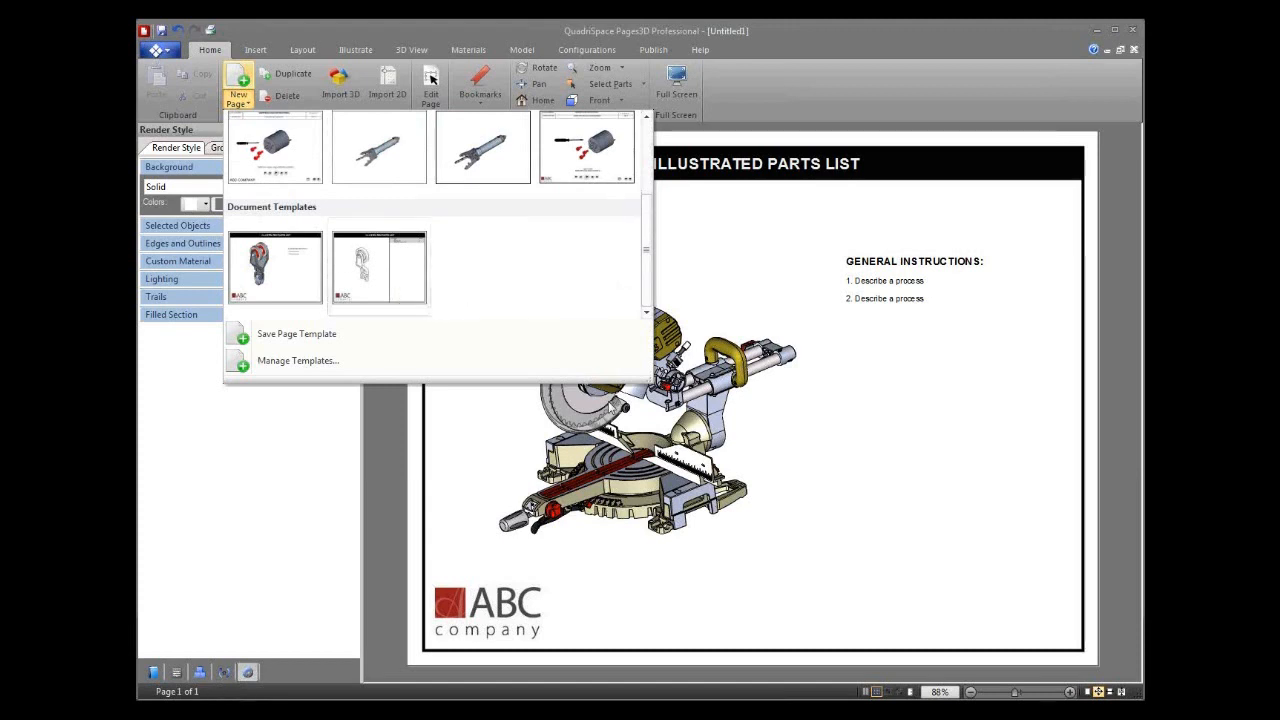
{"action": "left_click", "coordinate": [755, 468]}
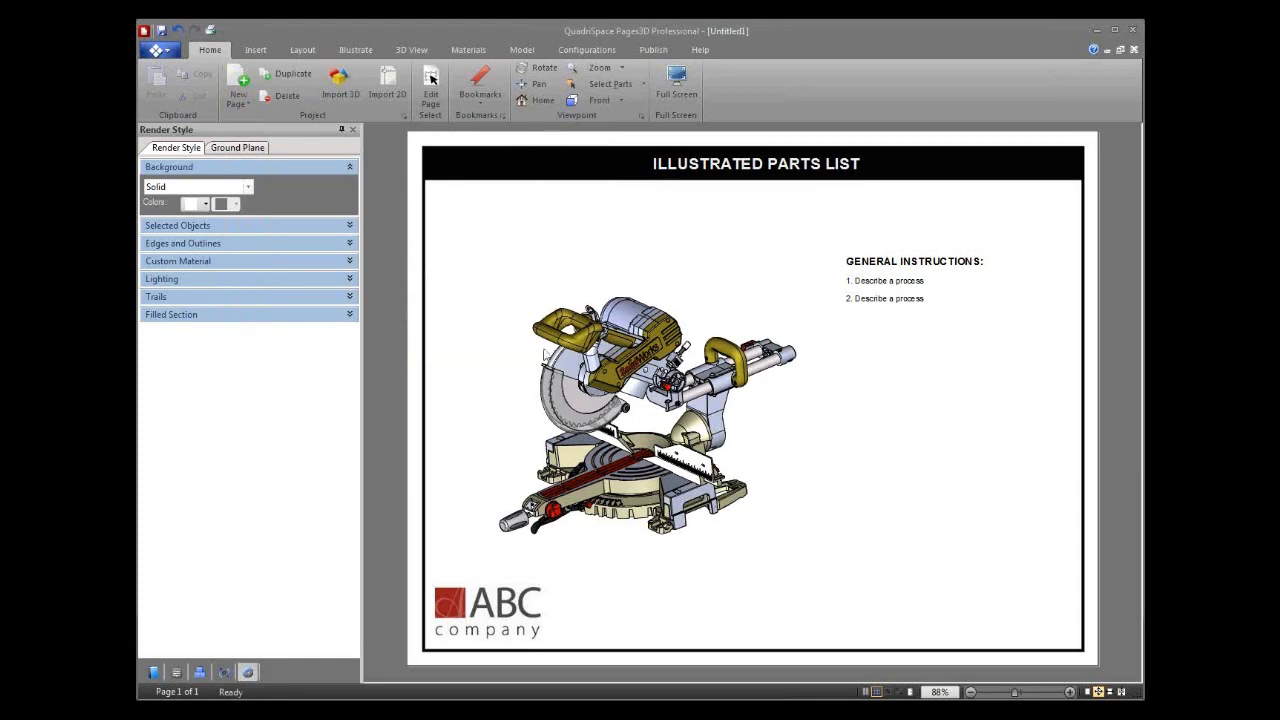
Step: Switch the cover to page editing and change the first general instruction to "Review this parts list"
{"action": "left_click", "coordinate": [432, 98]}
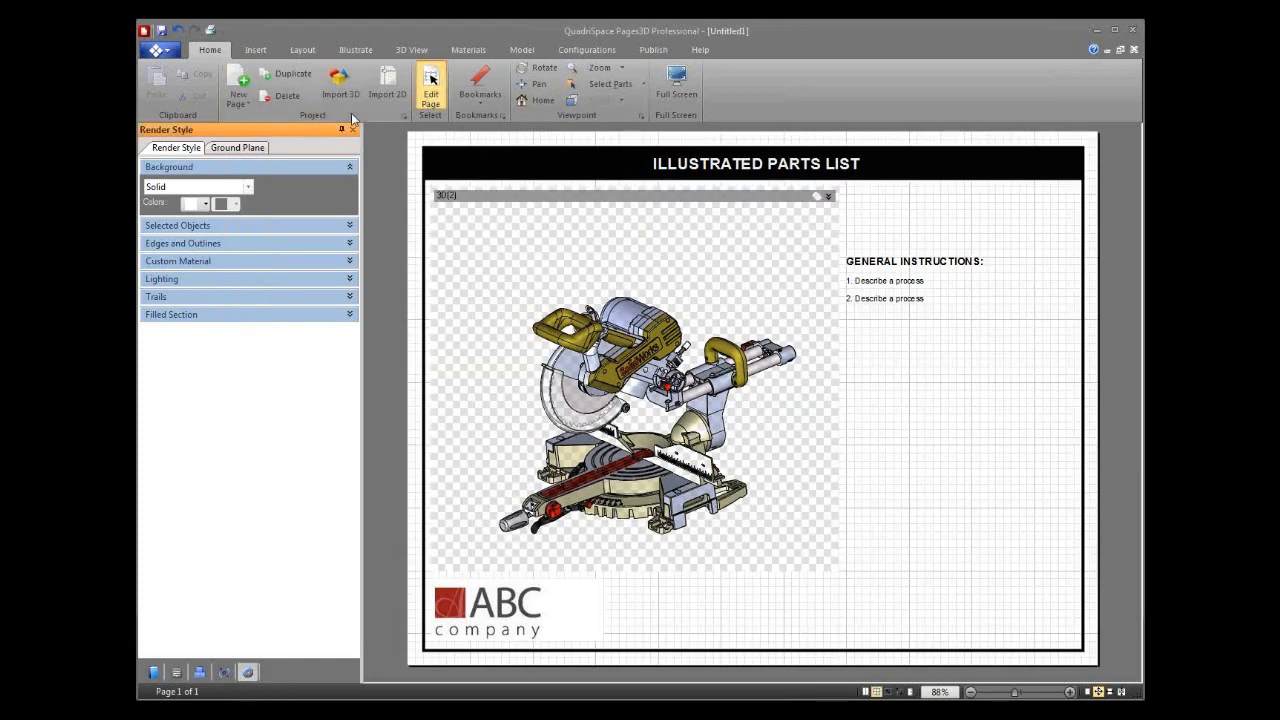
{"action": "left_click", "coordinate": [995, 413]}
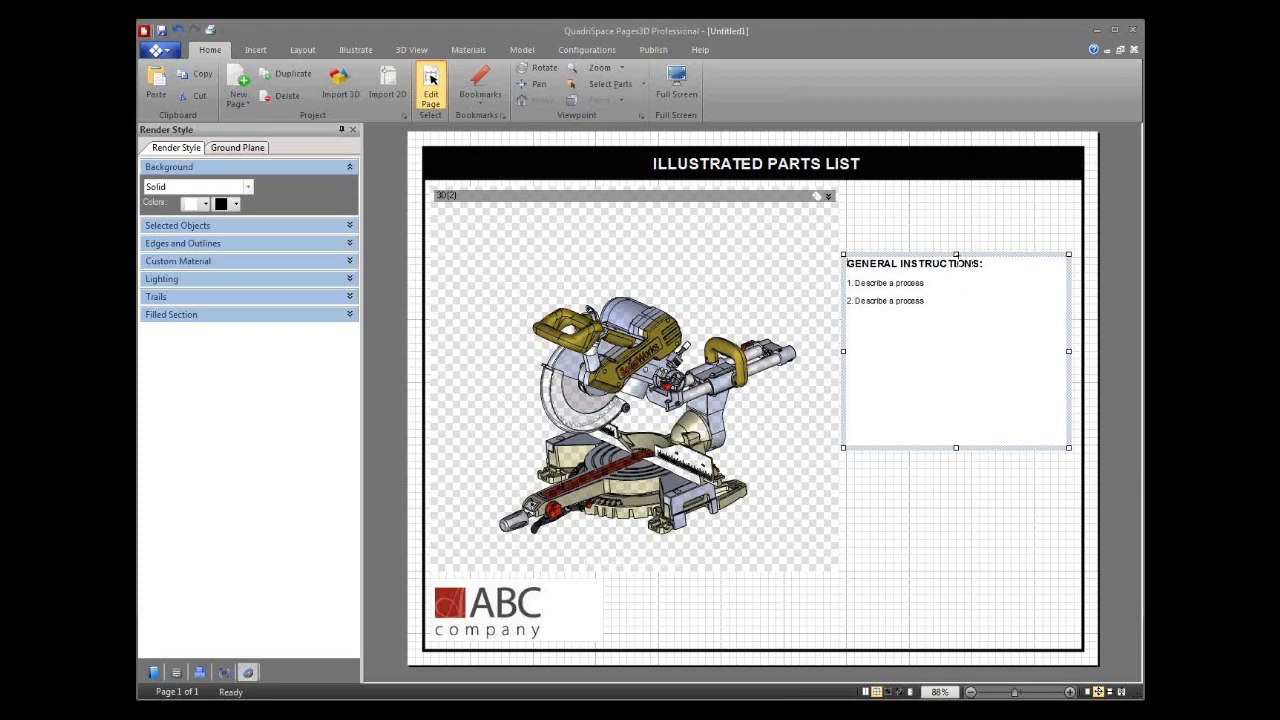
{"action": "left_click_drag", "start_coordinate": [926, 284], "coordinate": [855, 281]}
{"action": "type", "text": "REview"}
{"action": "key", "text": "BackSpace"}
{"action": "key", "text": "BackSpace"}
{"action": "key", "text": "BackSpace"}
{"action": "key", "text": "BackSpace"}
{"action": "key", "text": "BackSpace"}
{"action": "type", "text": "eview this parts list"}
Step: Replace the second general instruction's placeholder text with "Submit for approval"
{"action": "left_click_drag", "start_coordinate": [936, 300], "coordinate": [855, 300]}
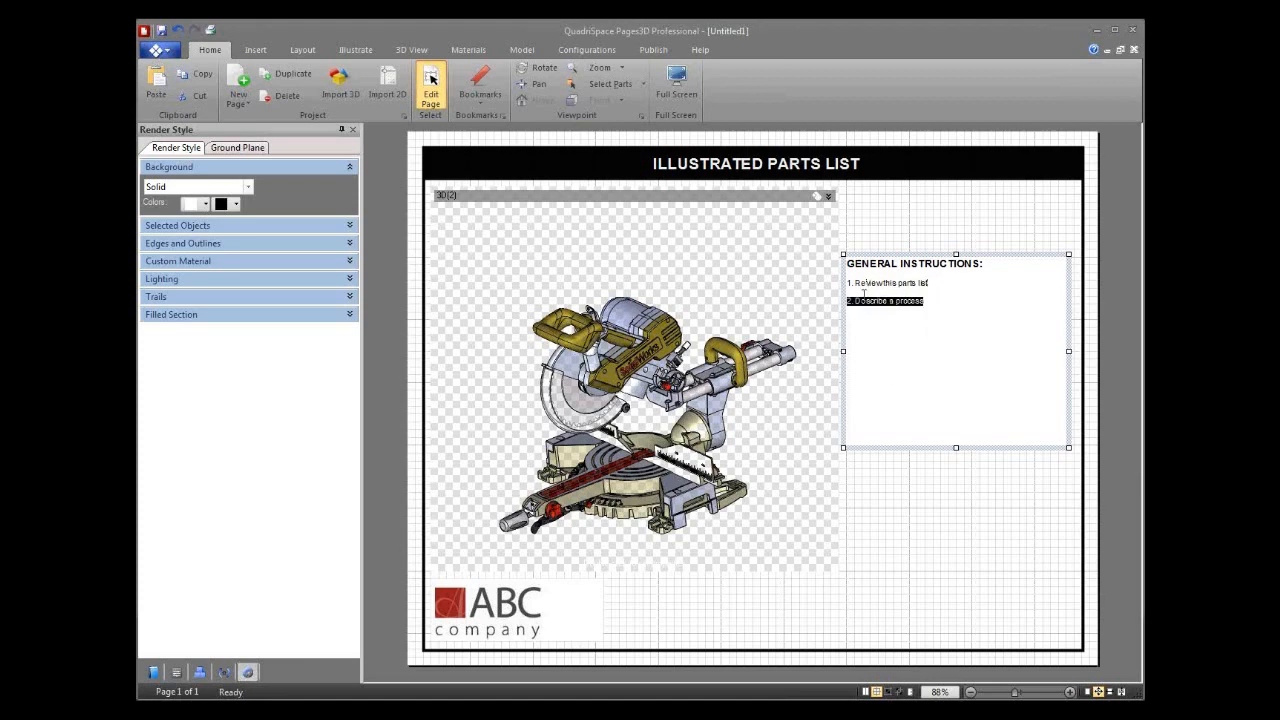
{"action": "left_click", "coordinate": [855, 305]}
{"action": "left_click_drag", "start_coordinate": [935, 300], "coordinate": [857, 300]}
{"action": "type", "text": "Submit for approval"}
{"action": "left_click", "coordinate": [955, 522]}
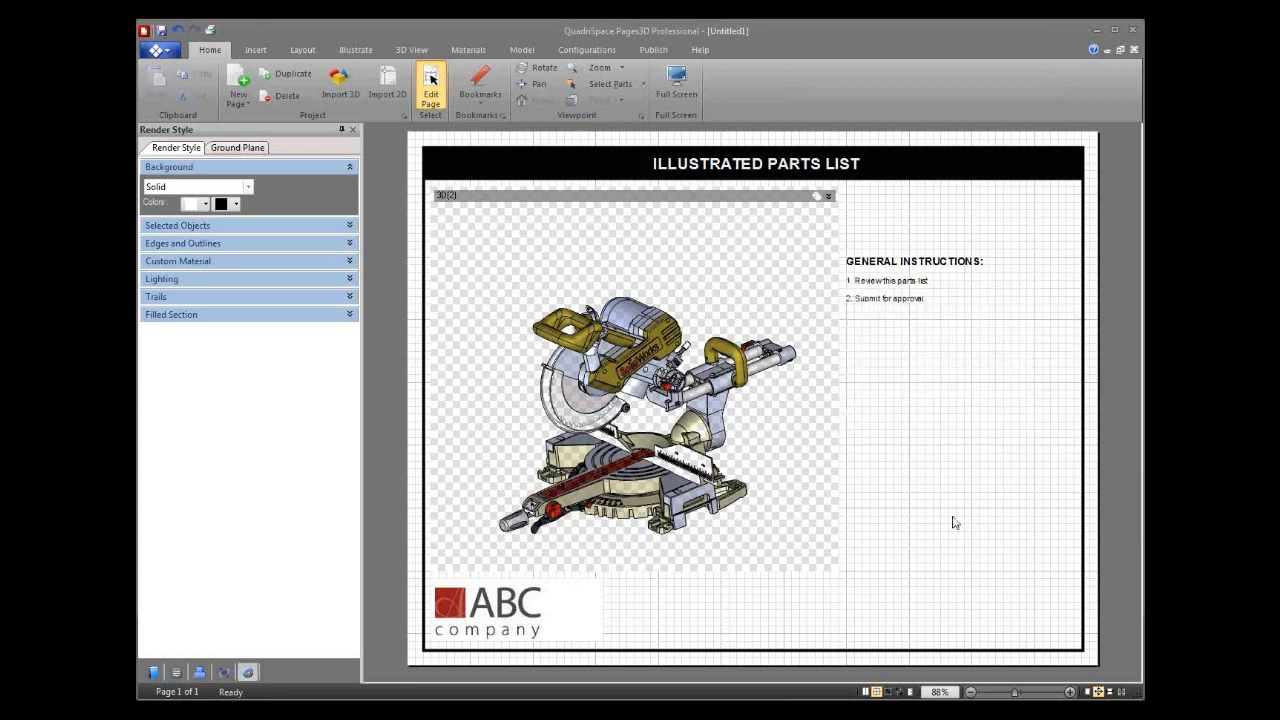
Step: Shrink the ABC company logo slightly on the cover page
{"action": "left_click", "coordinate": [578, 611]}
{"action": "mouse_move", "coordinate": [604, 578]}
{"action": "left_mouse_down"}
{"action": "mouse_move", "coordinate": [553, 592]}
{"action": "mouse_move", "coordinate": [592, 590]}
{"action": "left_mouse_up"}
{"action": "left_click", "coordinate": [745, 612]}
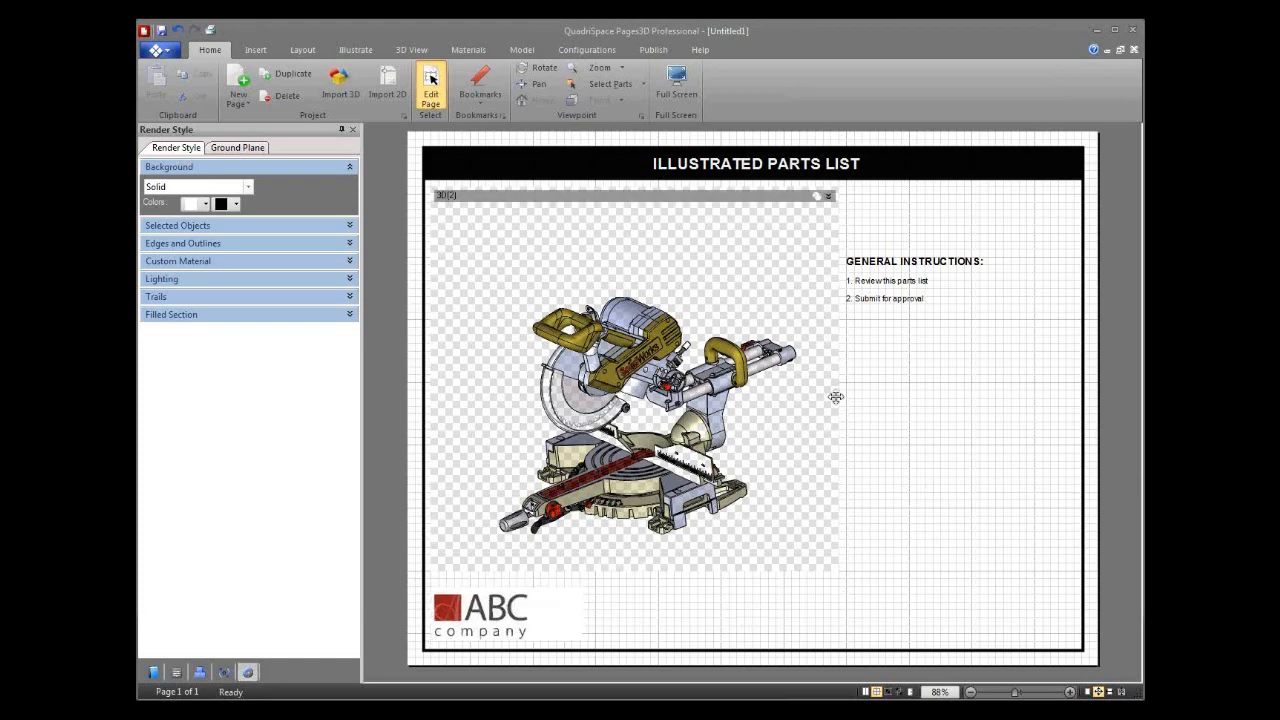
Step: Shrink the cover page's 3D view slightly, leave page editing and rotate the miter saw model a little
{"action": "left_click", "coordinate": [776, 468]}
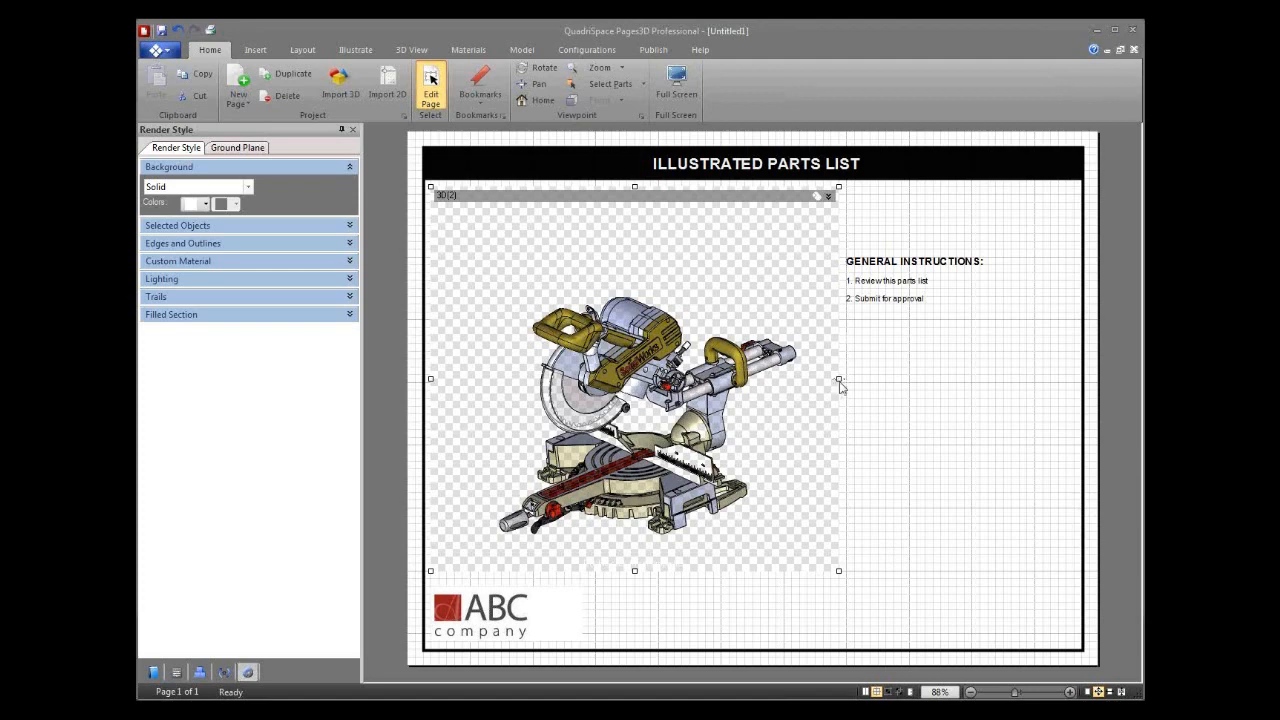
{"action": "mouse_move", "coordinate": [841, 567]}
{"action": "left_mouse_down"}
{"action": "mouse_move", "coordinate": [803, 533]}
{"action": "mouse_move", "coordinate": [838, 558]}
{"action": "left_mouse_up"}
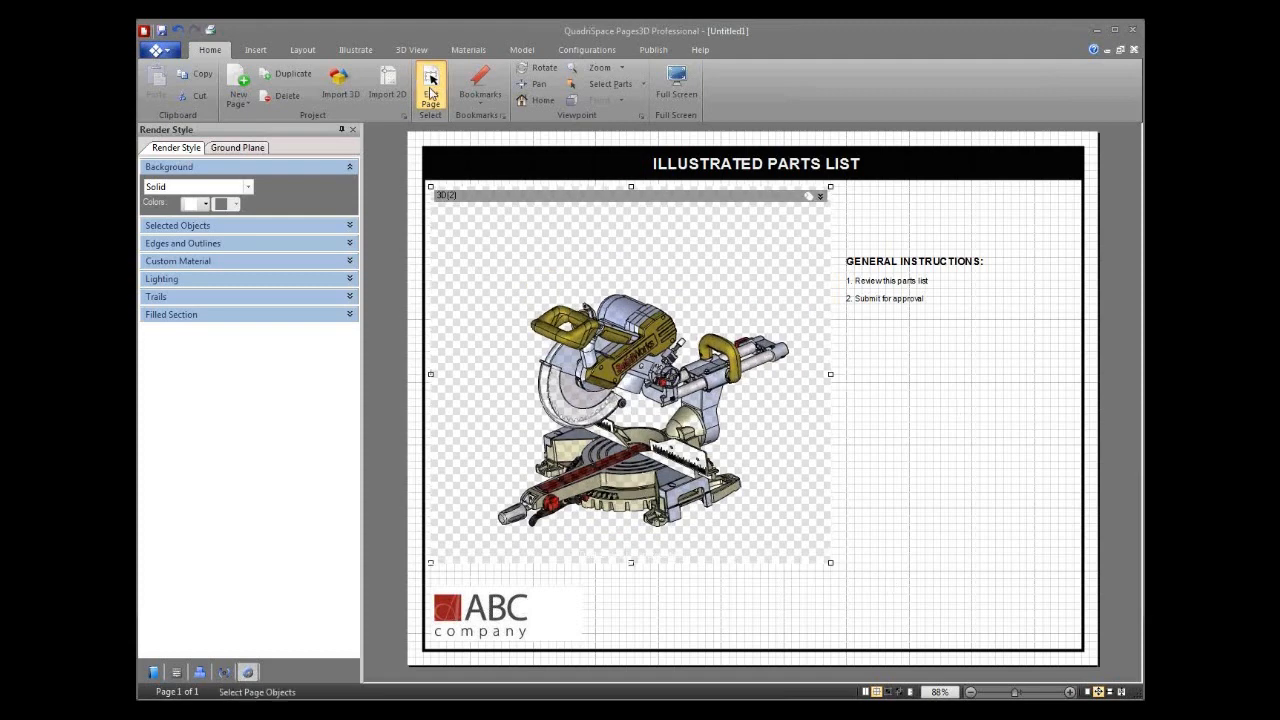
{"action": "left_click", "coordinate": [432, 90]}
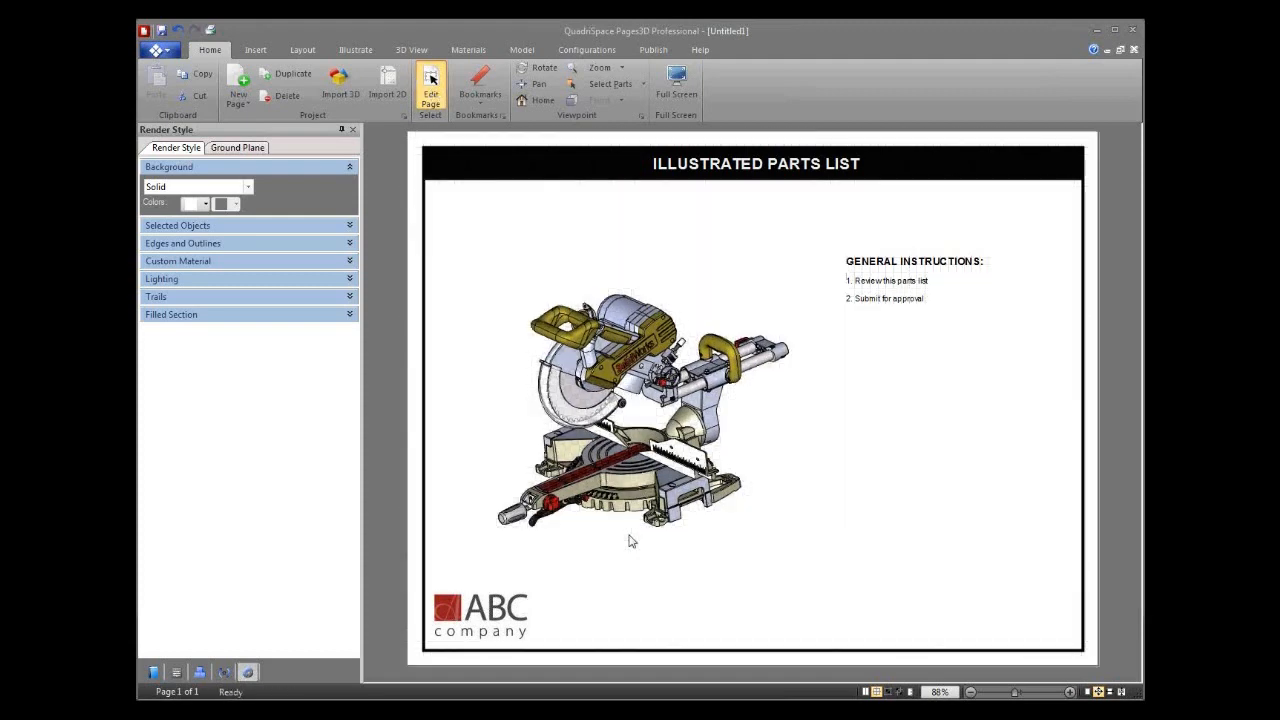
{"action": "mouse_move", "coordinate": [580, 437]}
{"action": "middle_mouse_down"}
{"action": "mouse_move", "coordinate": [630, 395]}
{"action": "mouse_move", "coordinate": [590, 340]}
{"action": "mouse_move", "coordinate": [615, 350]}
{"action": "mouse_move", "coordinate": [540, 360]}
{"action": "mouse_move", "coordinate": [576, 441]}
{"action": "middle_mouse_up"}
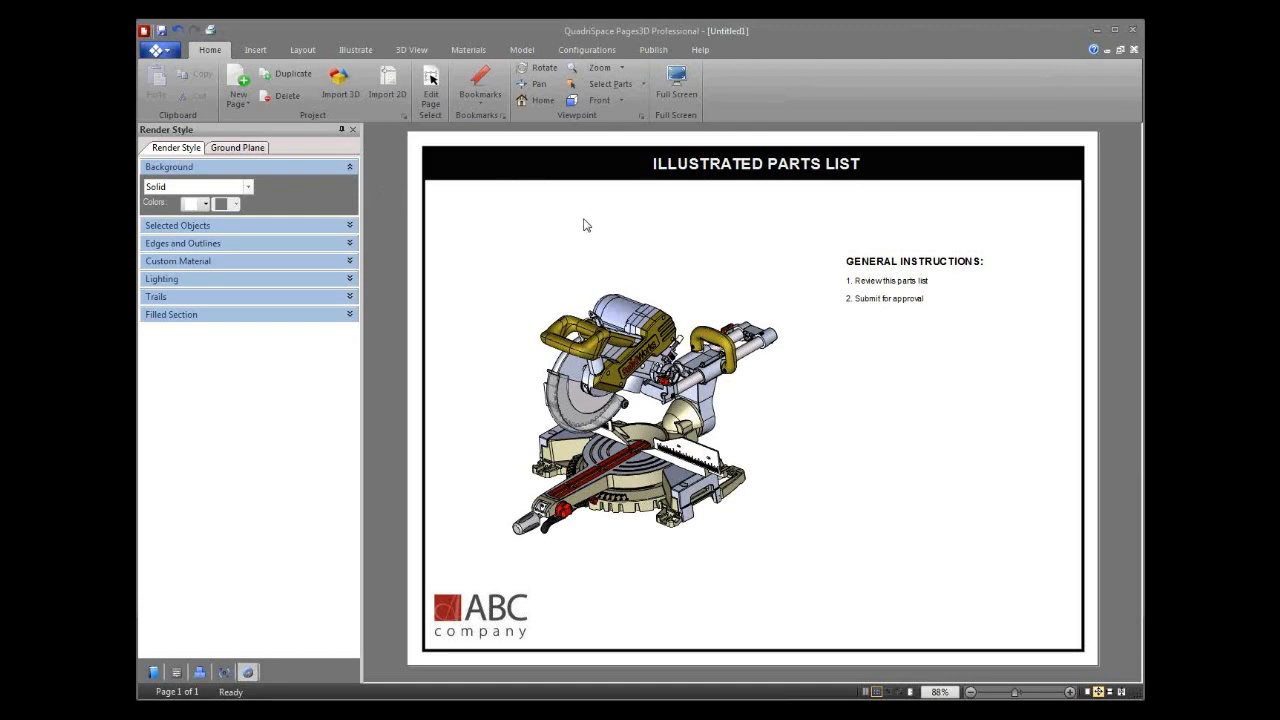
Step: Create dependent configurations of the Master configuration from all sub assemblies of the miter saw
{"action": "left_click", "coordinate": [200, 673]}
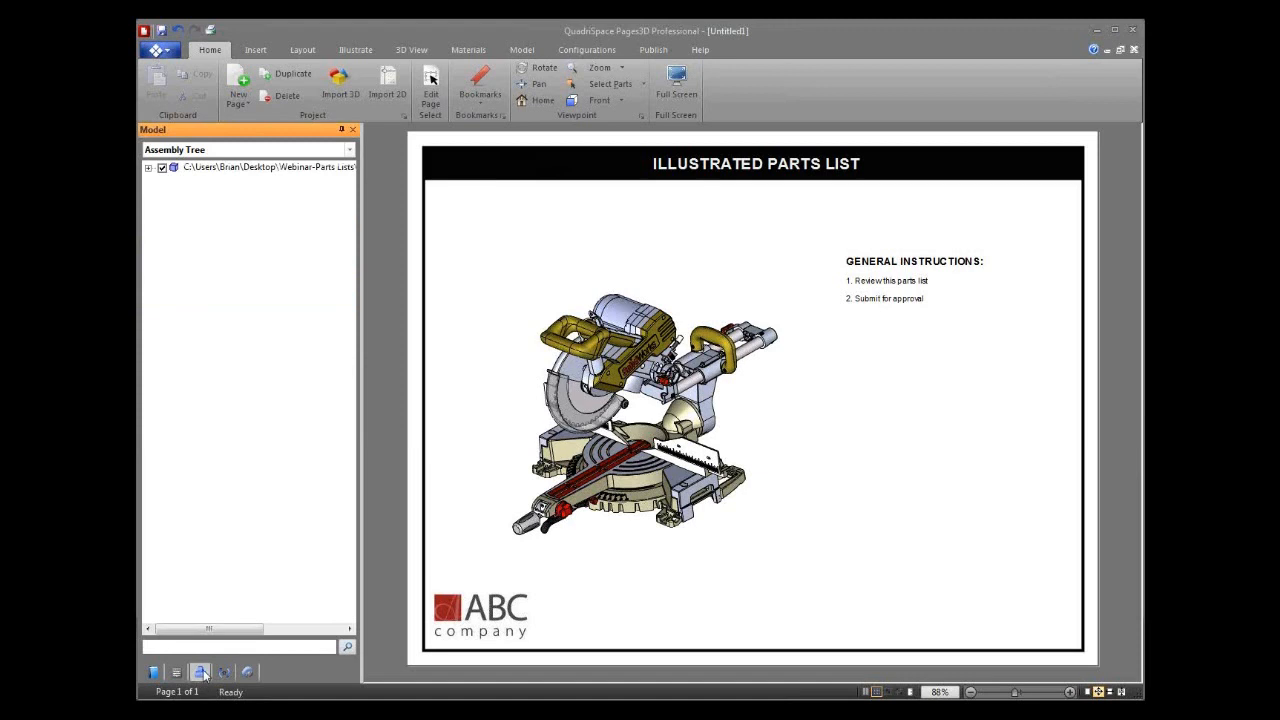
{"action": "left_click", "coordinate": [148, 167]}
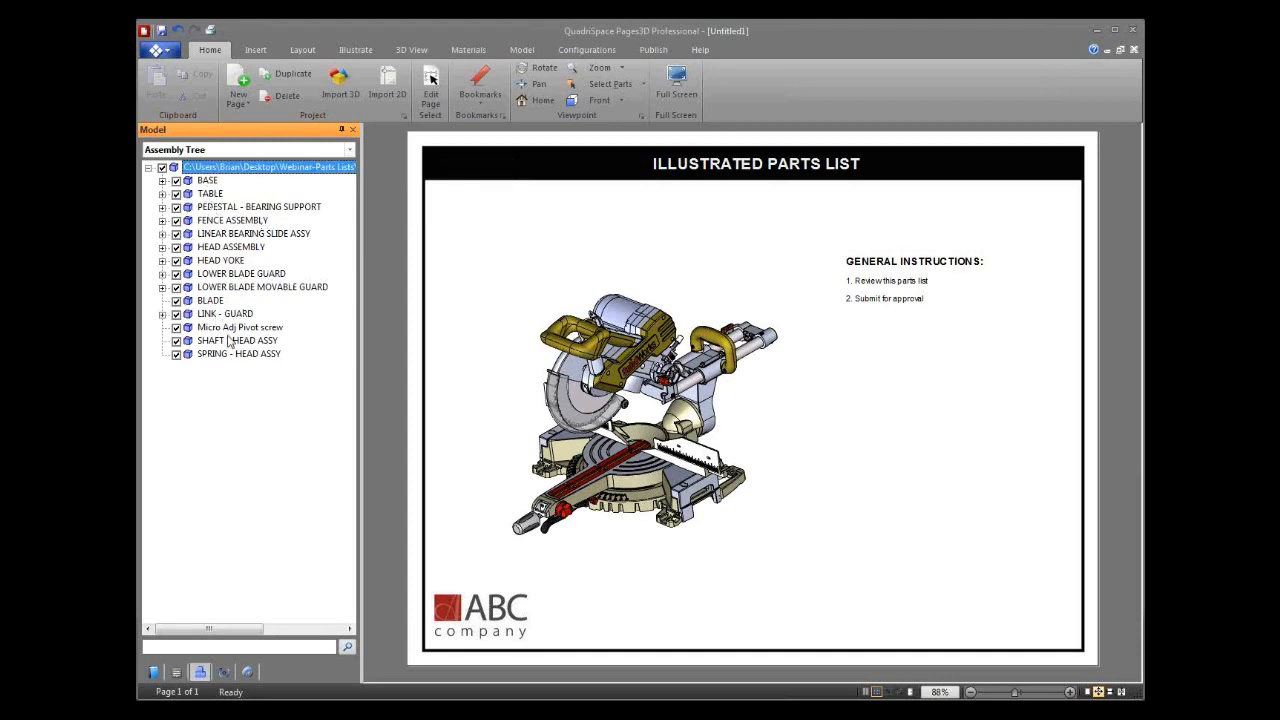
{"action": "left_click", "coordinate": [155, 674]}
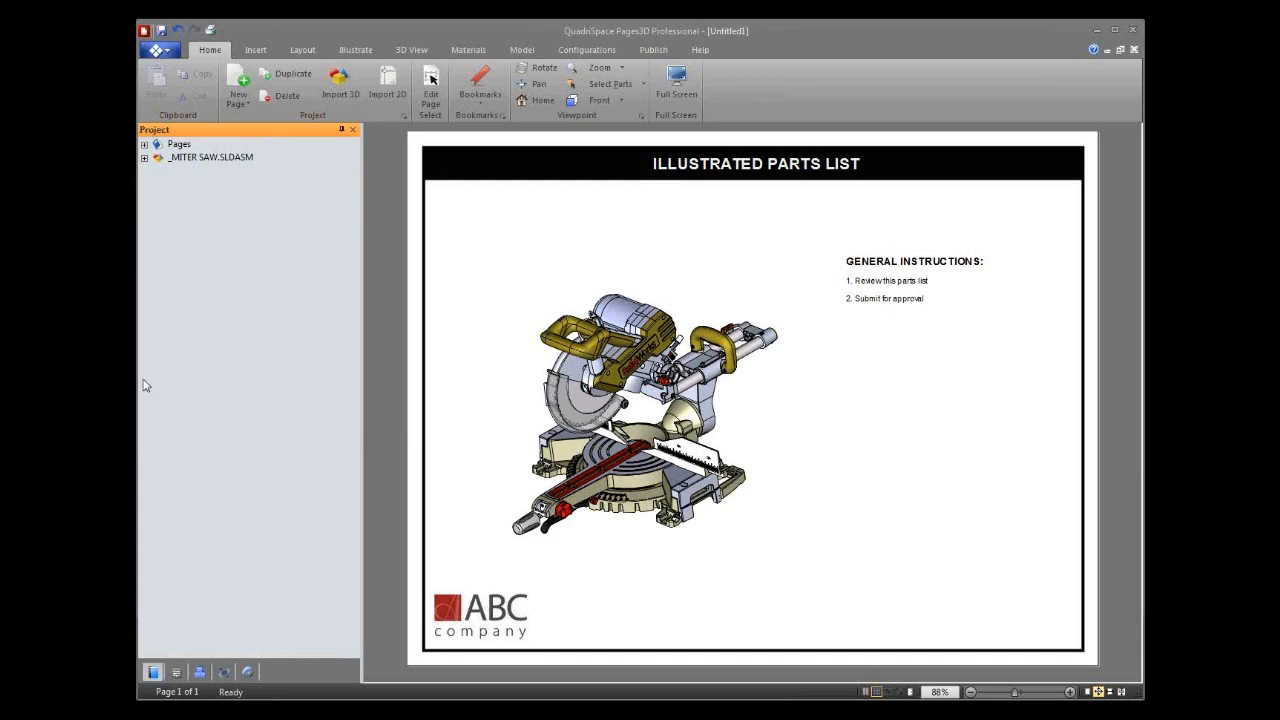
{"action": "left_click", "coordinate": [144, 157]}
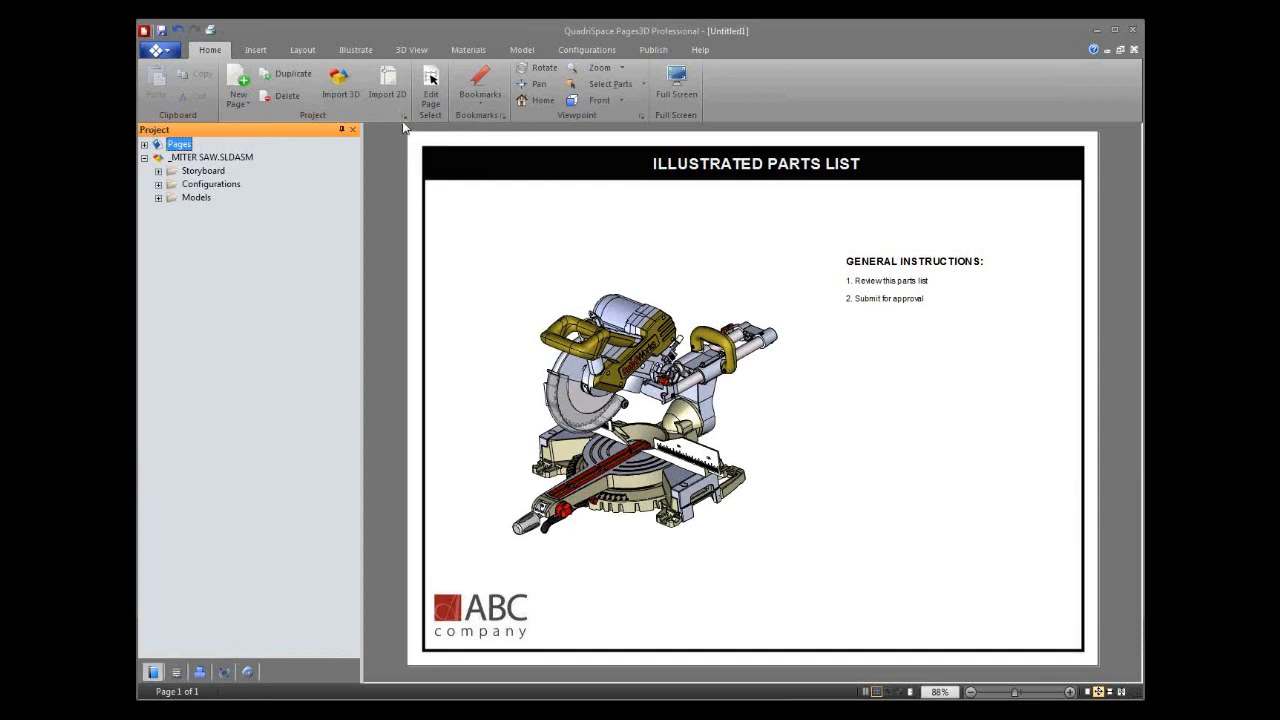
{"action": "left_click", "coordinate": [158, 184]}
{"action": "left_click", "coordinate": [211, 198]}
{"action": "left_click", "coordinate": [172, 198]}
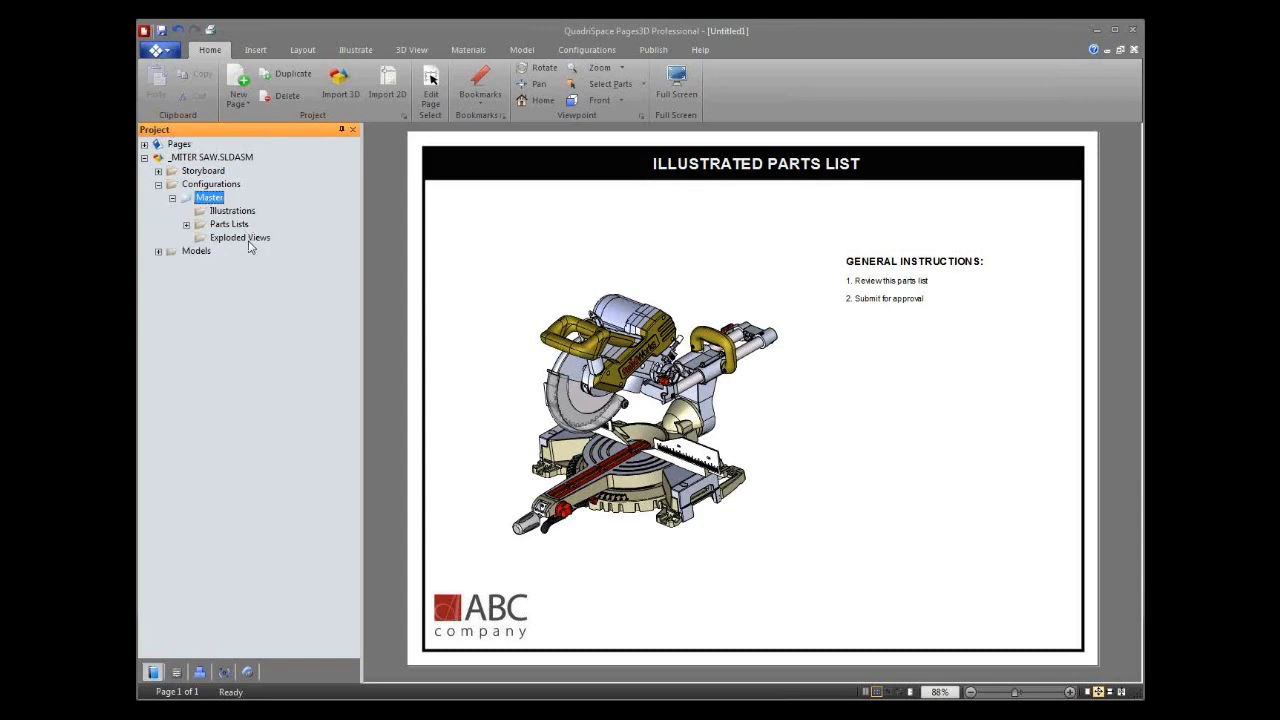
{"action": "right_click", "coordinate": [216, 200]}
{"action": "mouse_move", "coordinate": [268, 210]}
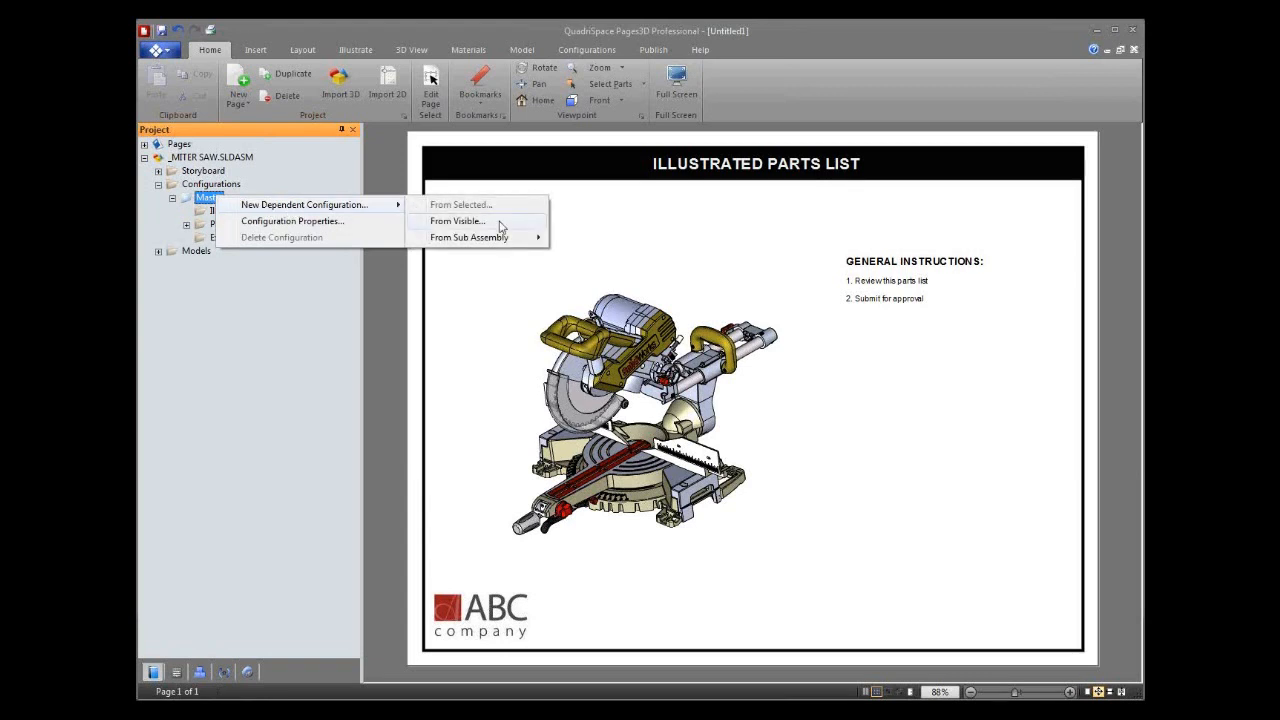
{"action": "mouse_move", "coordinate": [506, 238]}
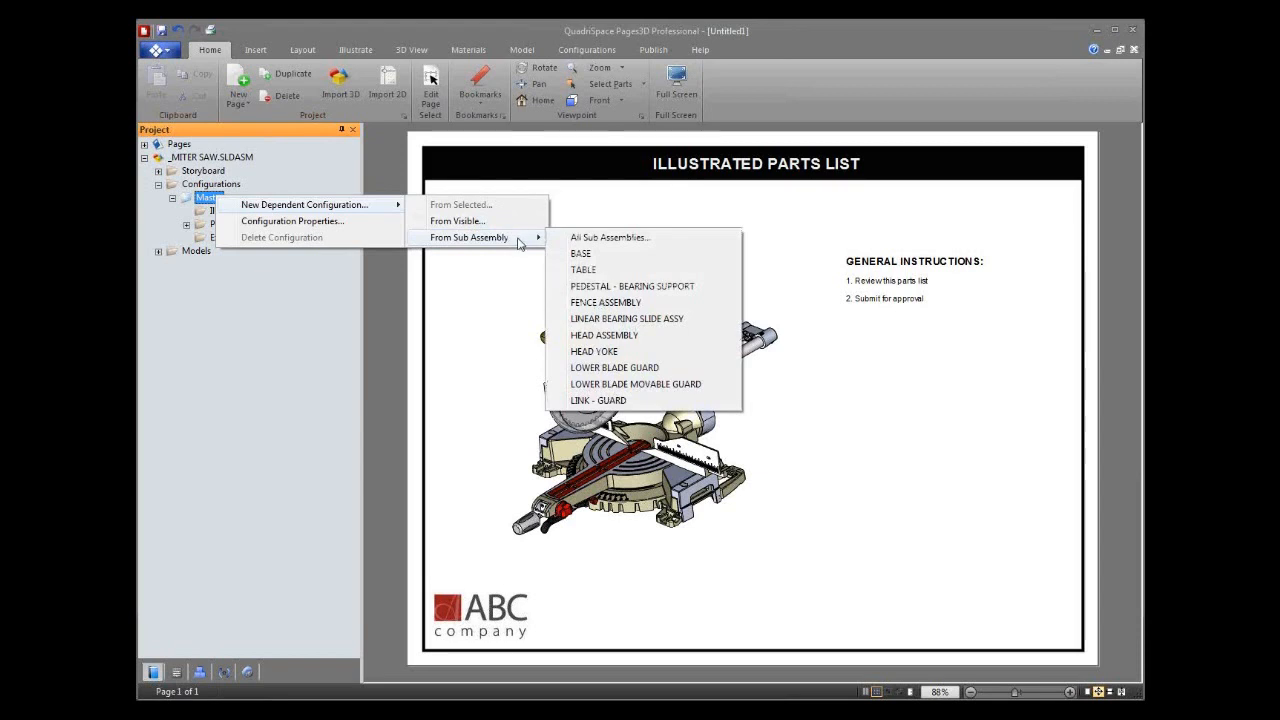
{"action": "left_click", "coordinate": [646, 238]}
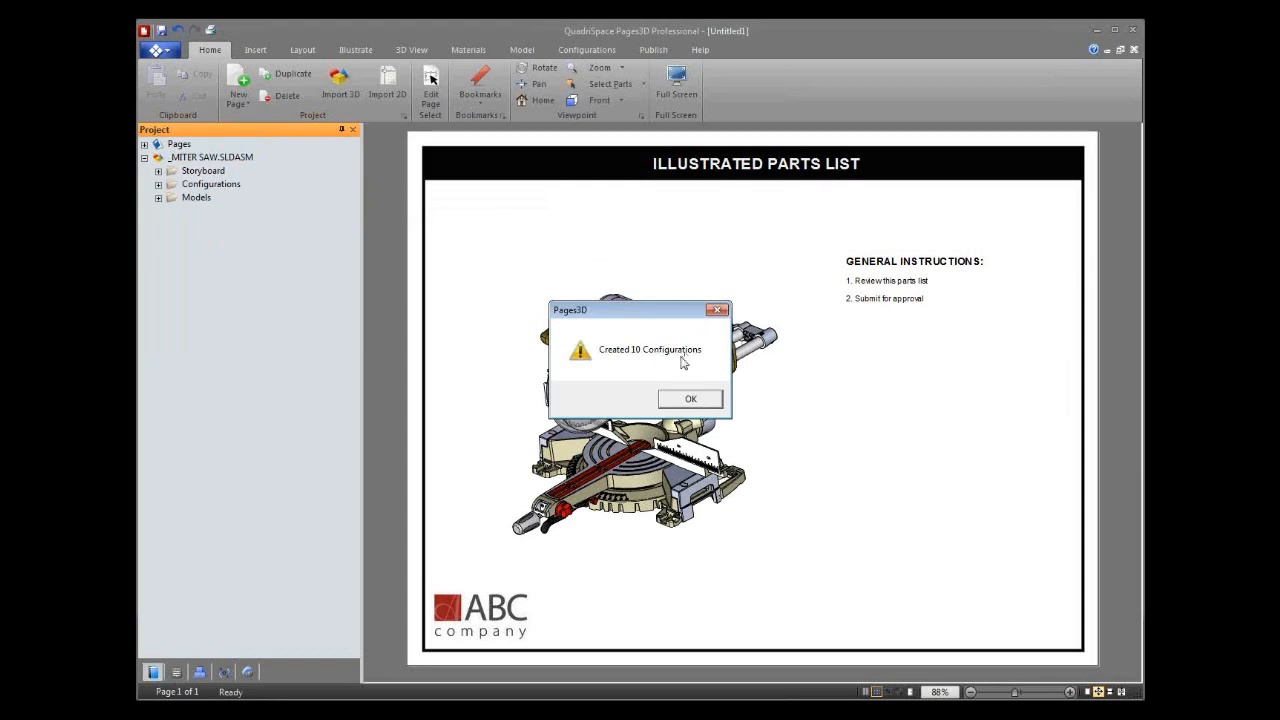
{"action": "left_click", "coordinate": [682, 402]}
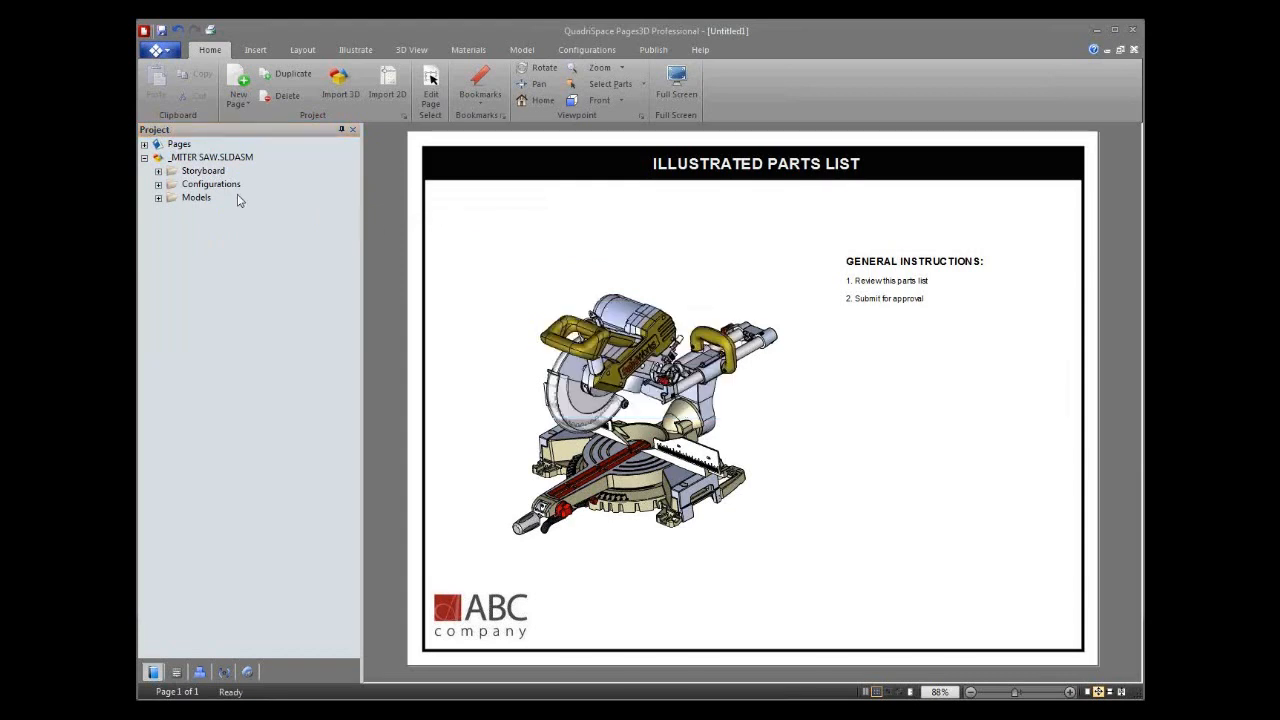
Step: Preview the BASE, TABLE and FENCE ASSEMBLY configurations under Master in the cover page's 3D view
{"action": "left_click", "coordinate": [158, 184]}
{"action": "left_click", "coordinate": [172, 197]}
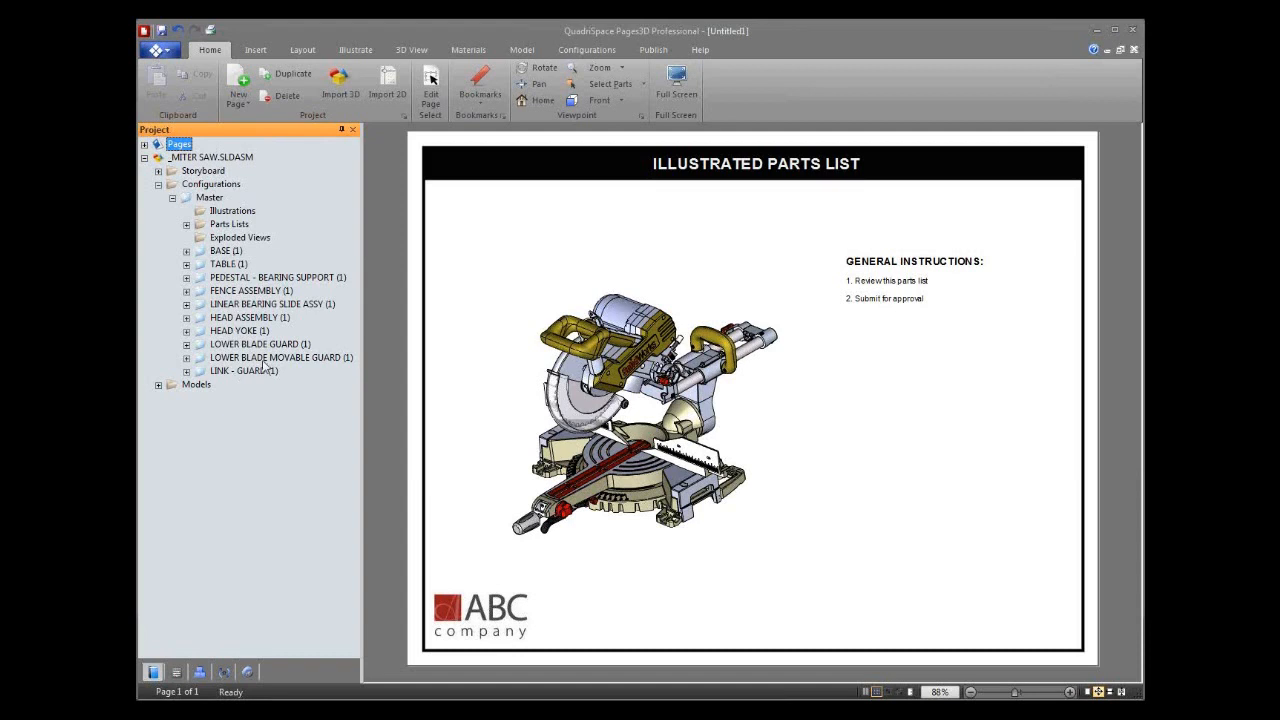
{"action": "left_click", "coordinate": [232, 251]}
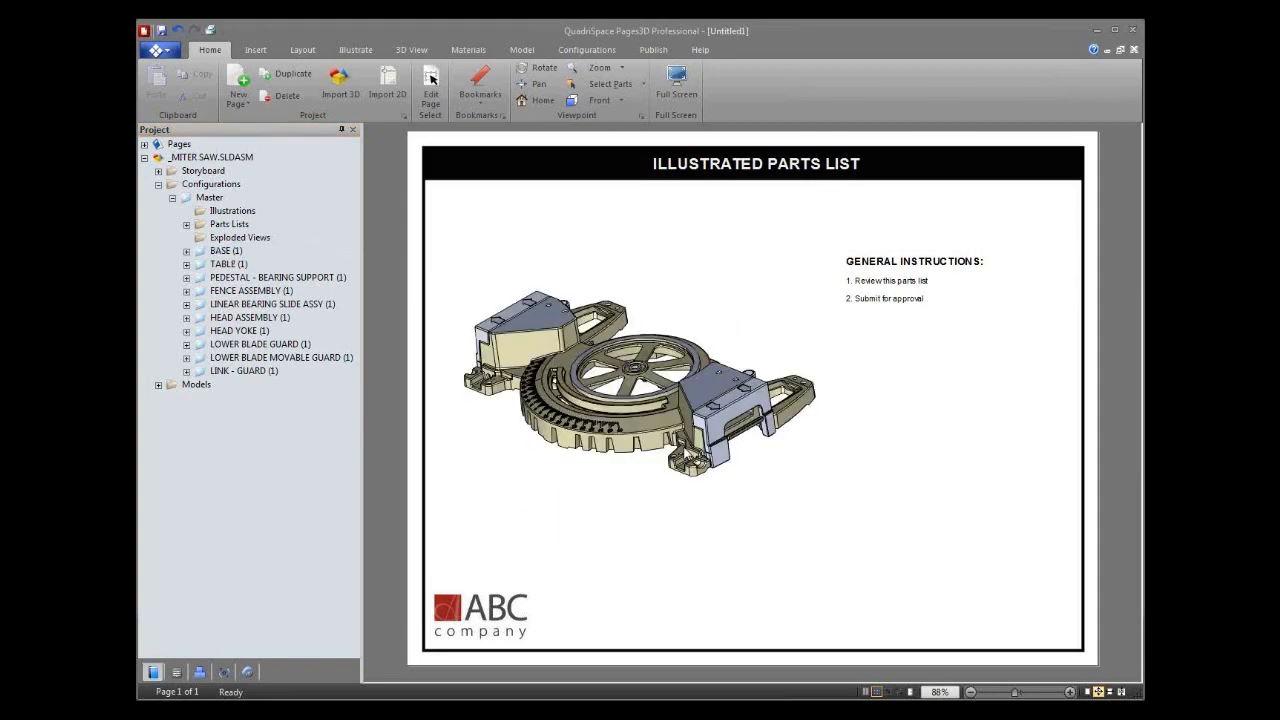
{"action": "mouse_move", "coordinate": [654, 455]}
{"action": "middle_mouse_down"}
{"action": "mouse_move", "coordinate": [654, 395]}
{"action": "mouse_move", "coordinate": [656, 468]}
{"action": "middle_mouse_up"}
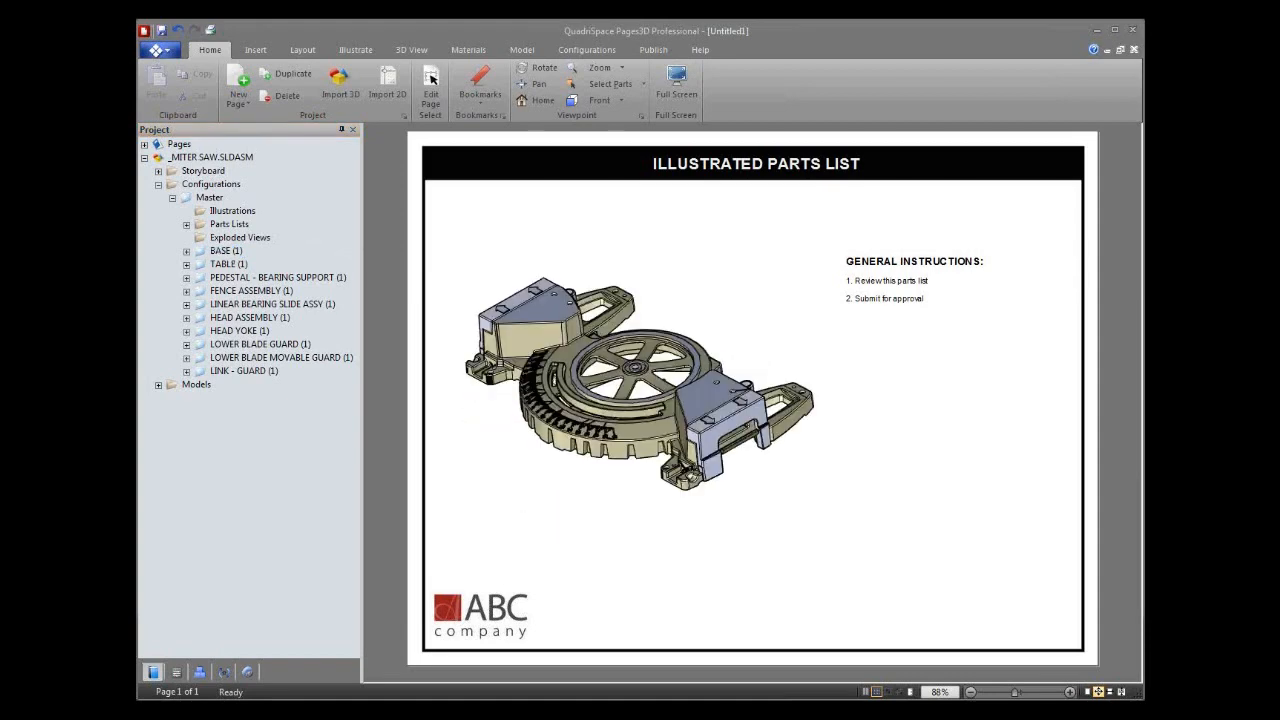
{"action": "left_click", "coordinate": [240, 265]}
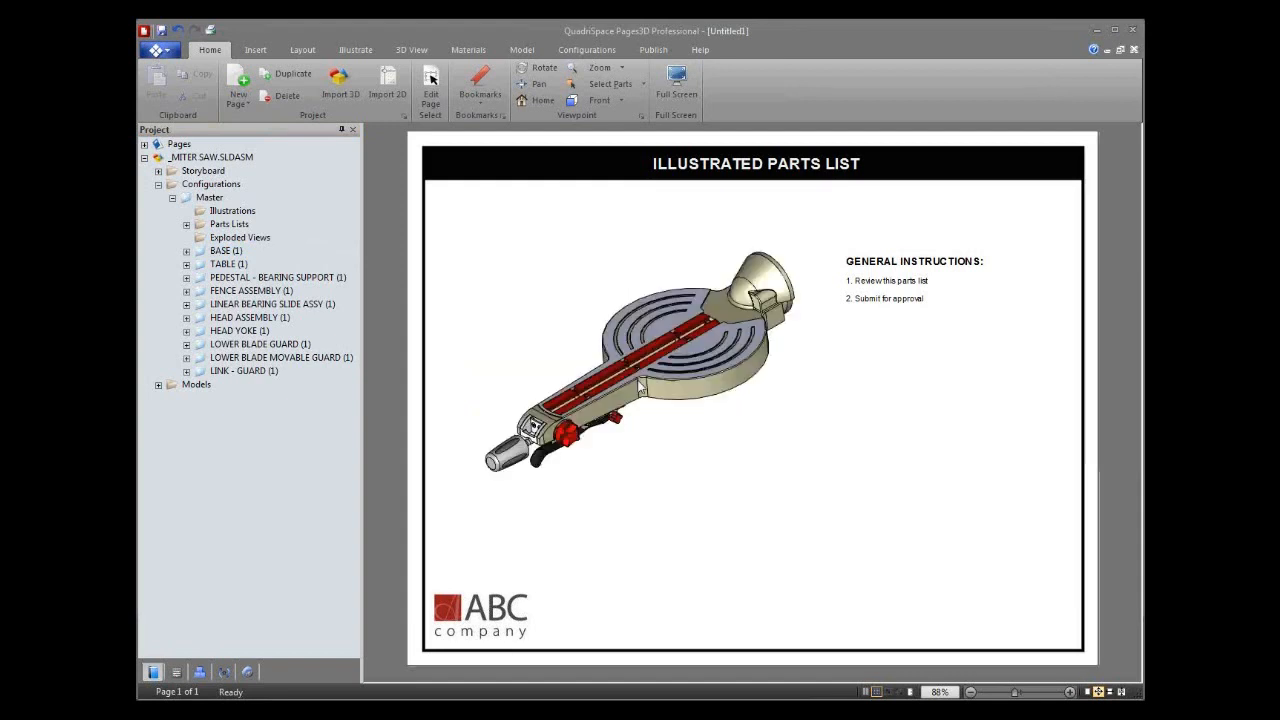
{"action": "left_click", "coordinate": [258, 291]}
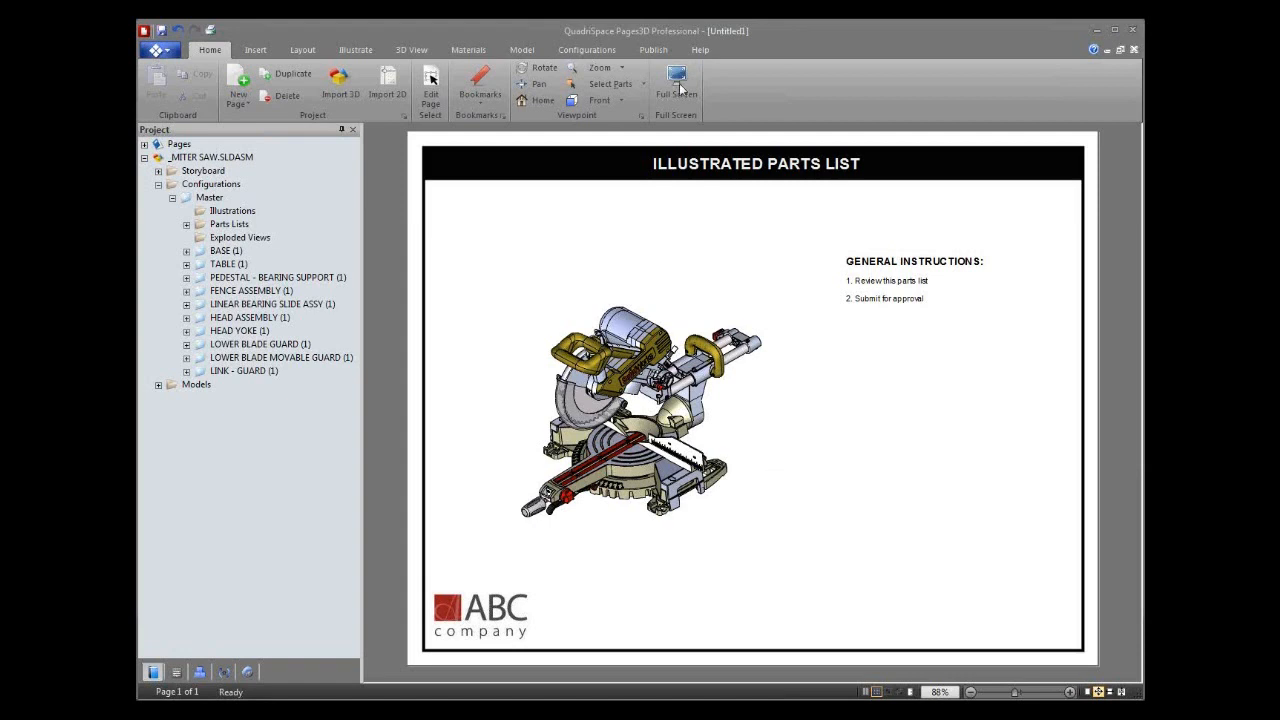
{"action": "left_click", "coordinate": [594, 49]}
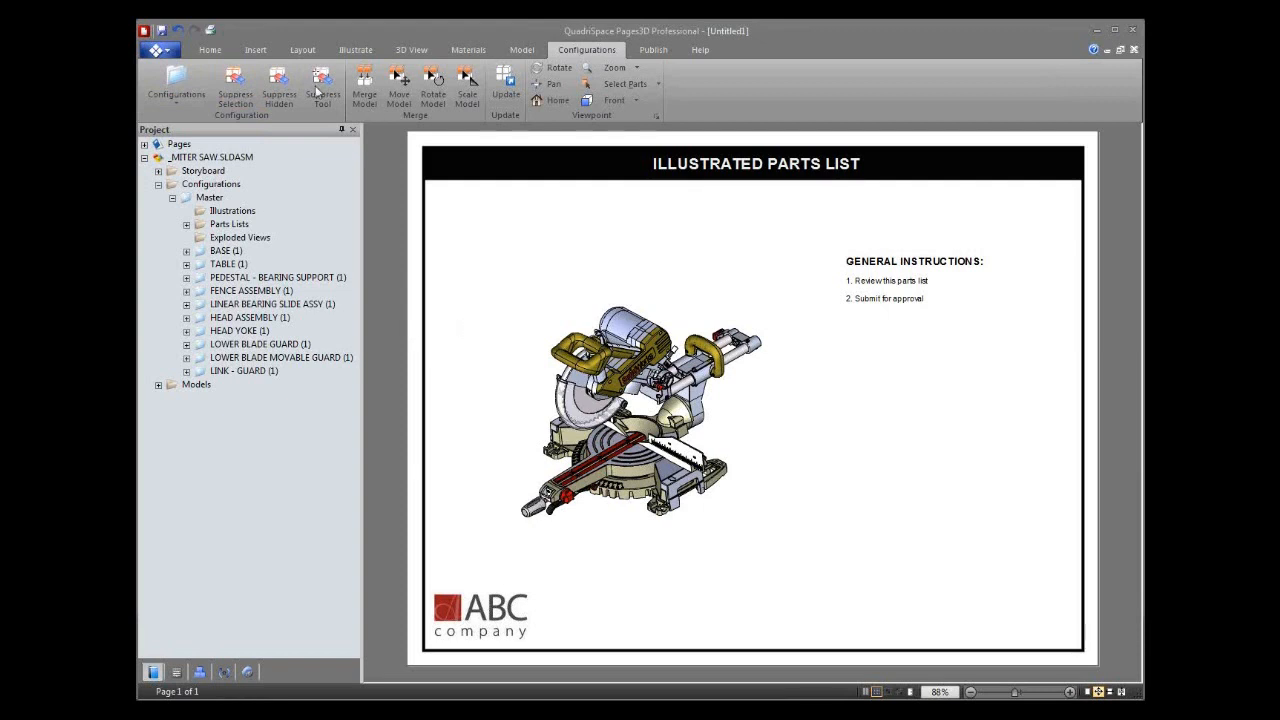
{"action": "left_click", "coordinate": [210, 50]}
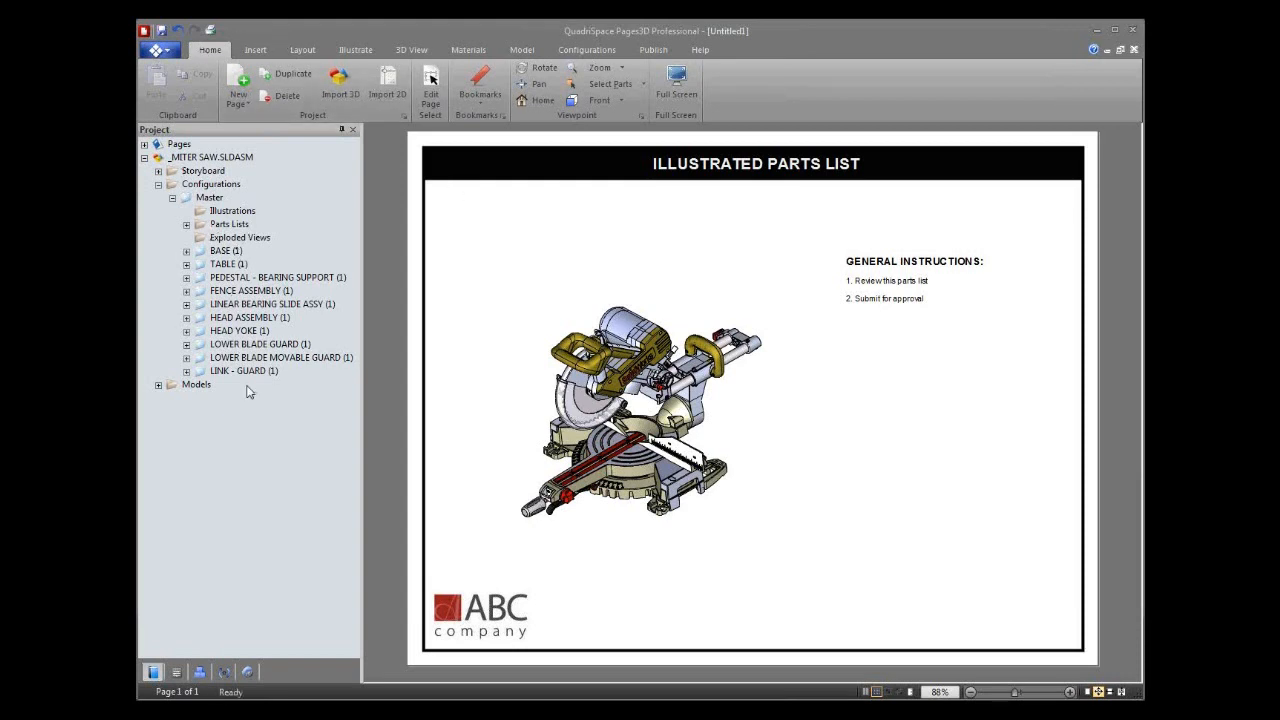
Step: Insert a customized page from the document's parts list template, using the BASE (1) configuration with the Master Parts List
{"action": "left_click", "coordinate": [240, 103]}
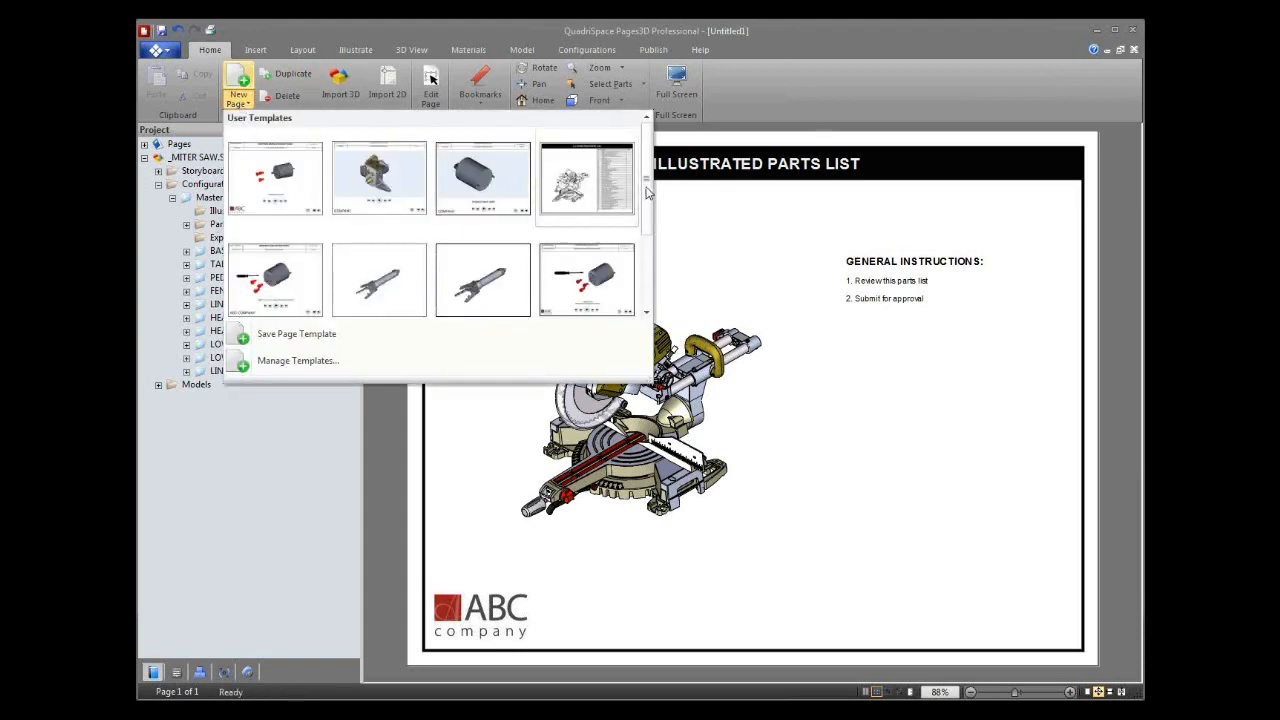
{"action": "scroll", "coordinate": [543, 229], "scroll_direction": "down", "scroll_amount": 3}
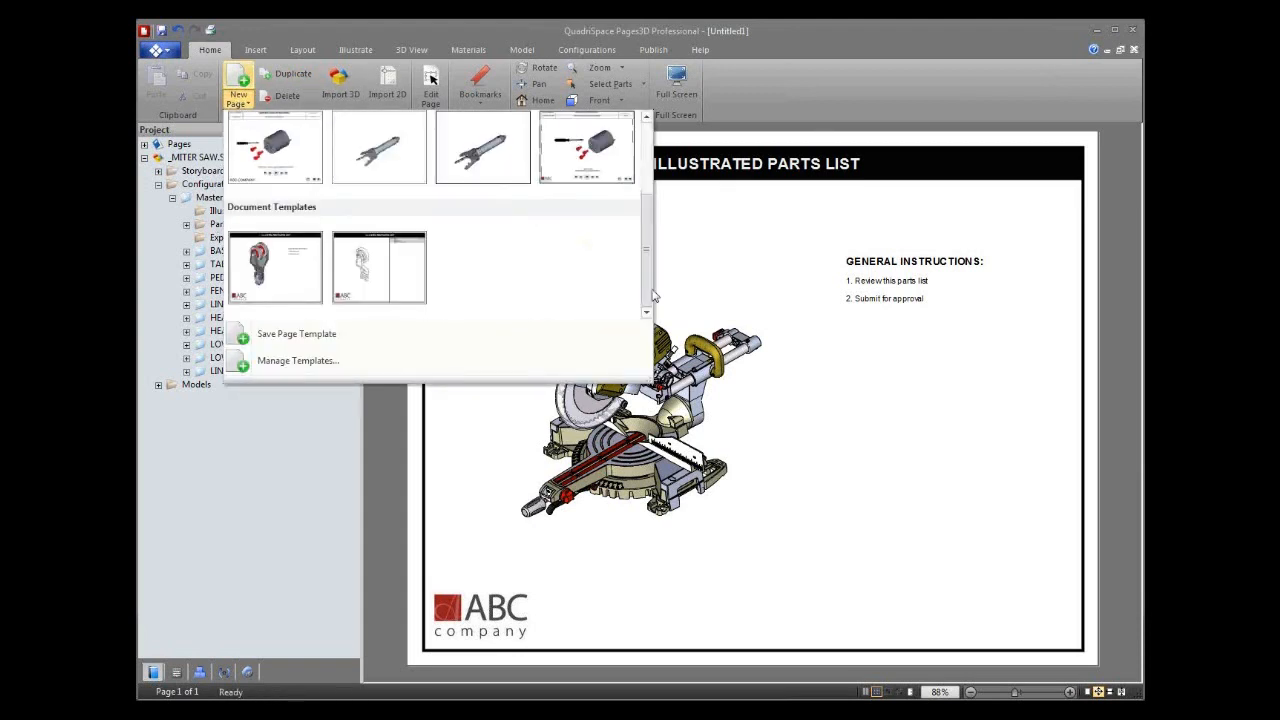
{"action": "left_click", "coordinate": [381, 270]}
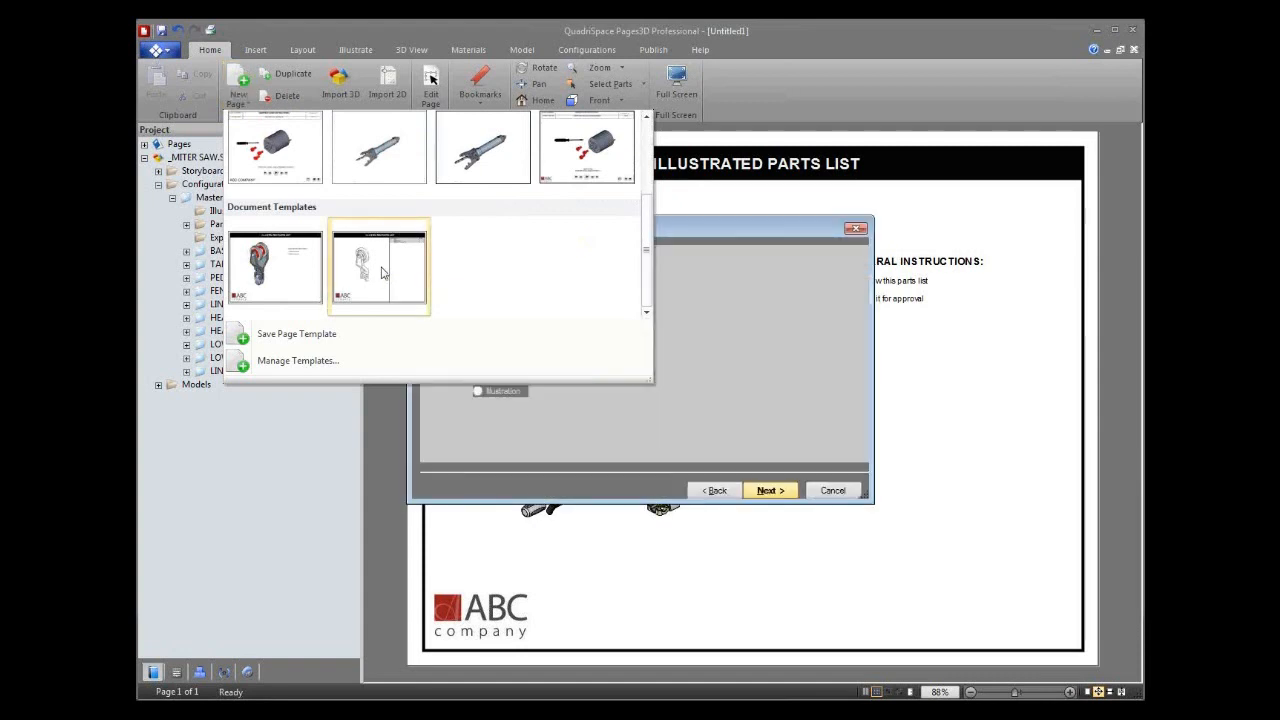
{"action": "left_click", "coordinate": [522, 290]}
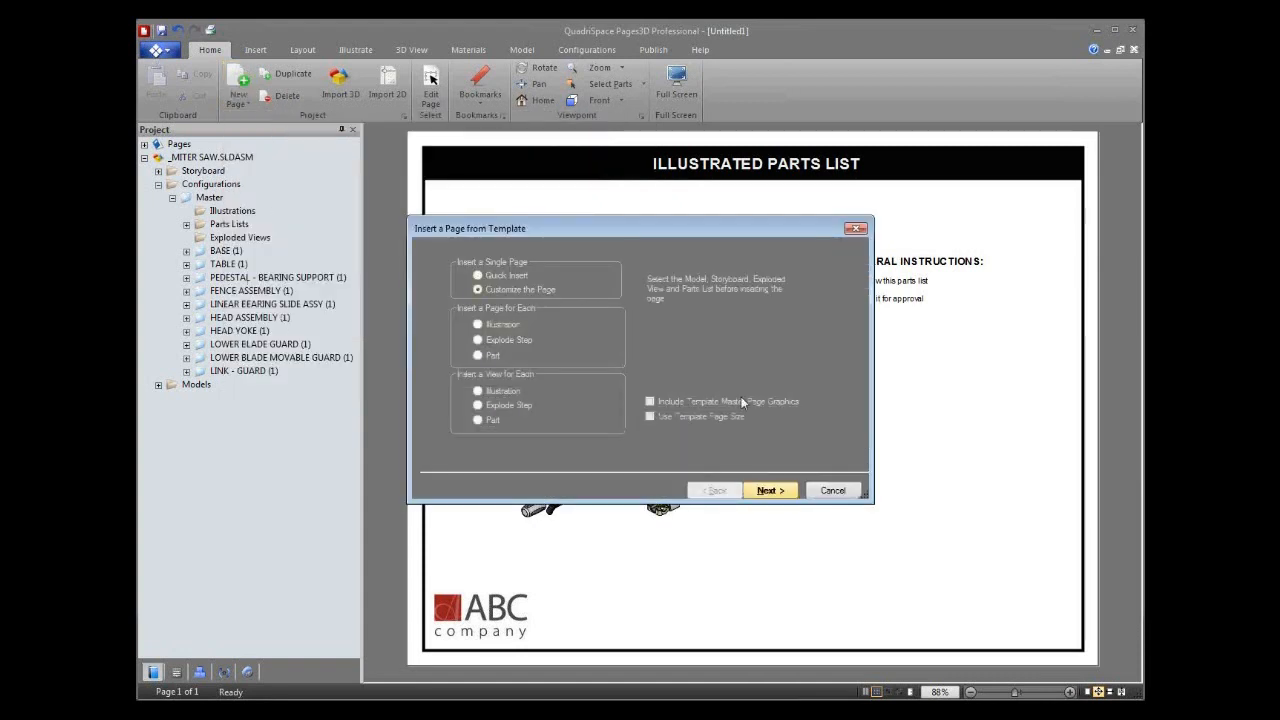
{"action": "left_click", "coordinate": [770, 490]}
{"action": "left_click", "coordinate": [679, 341]}
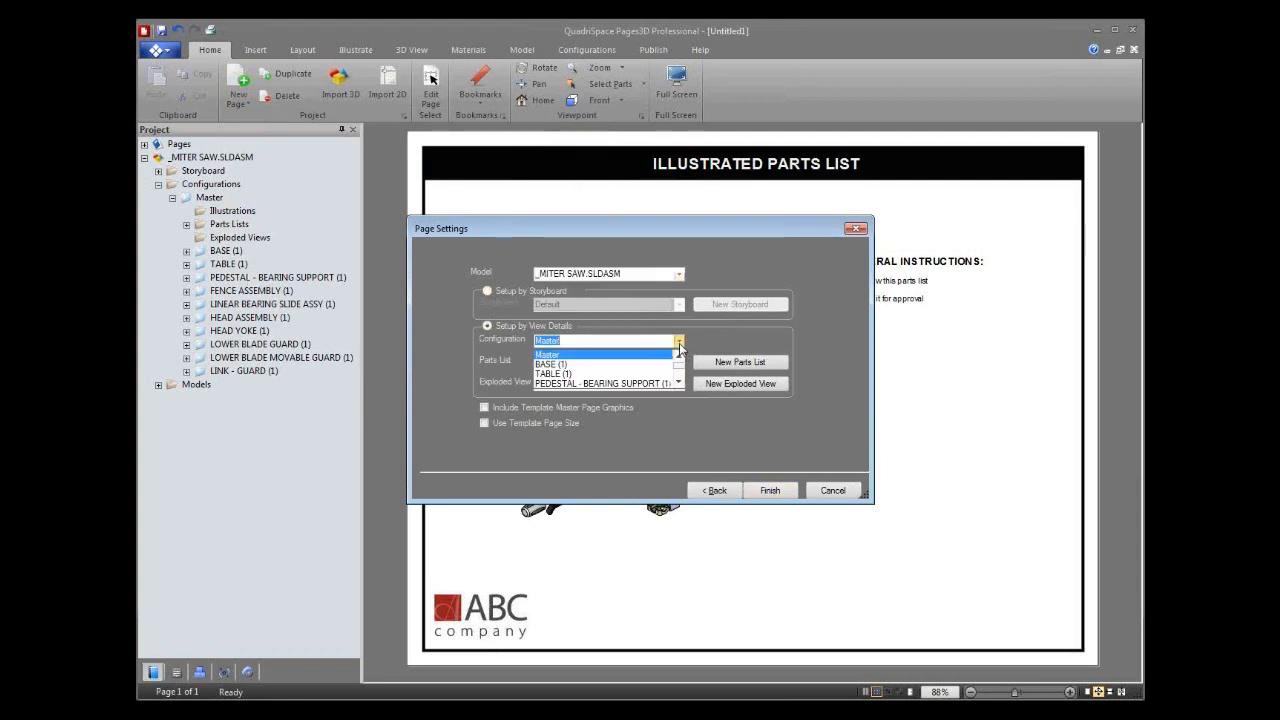
{"action": "left_click", "coordinate": [555, 364]}
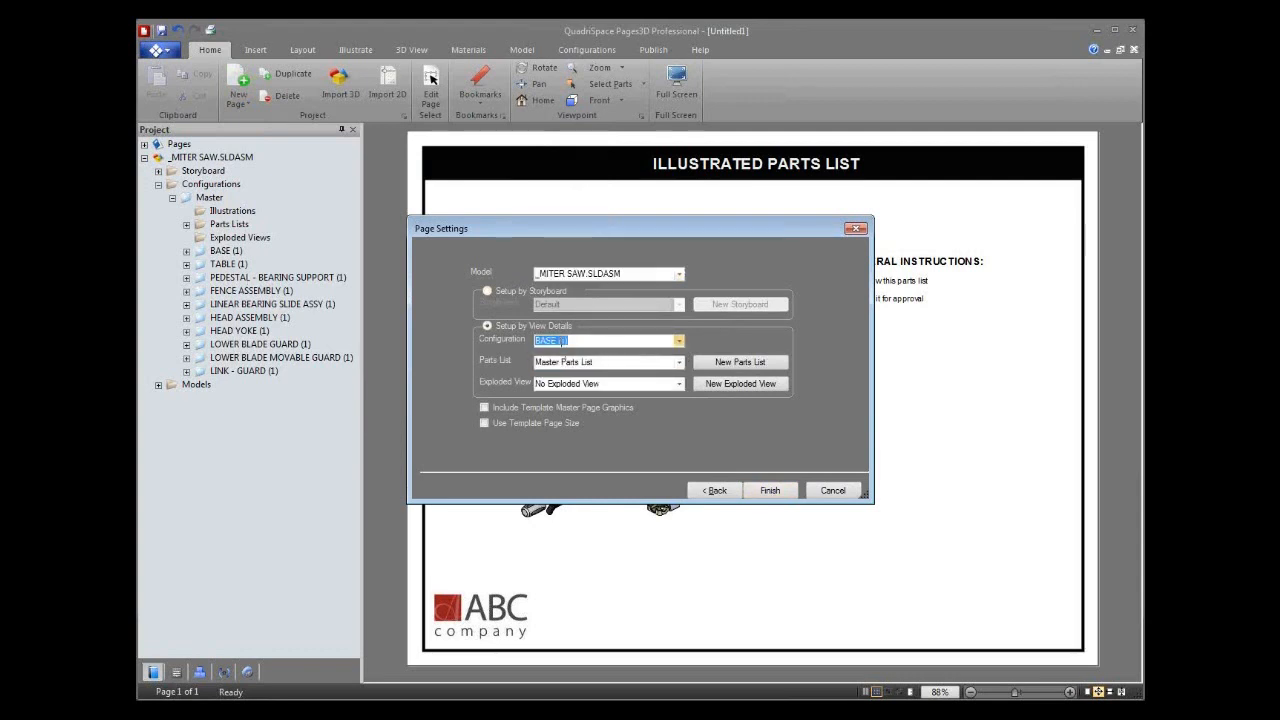
{"action": "left_click", "coordinate": [770, 492]}
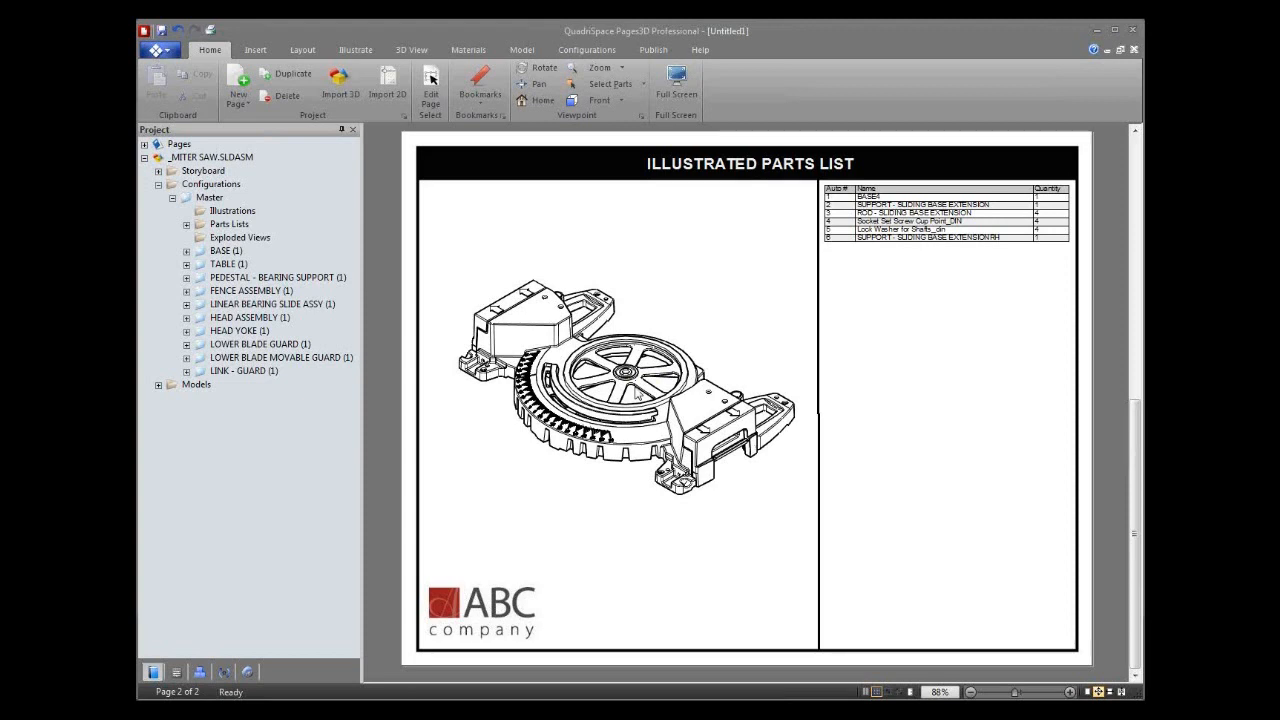
Step: Add another customized page from the parts list template, using the TABLE (1) configuration with the Master Parts List
{"action": "left_click", "coordinate": [238, 100]}
{"action": "scroll", "coordinate": [385, 280], "scroll_direction": "down", "scroll_amount": 2}
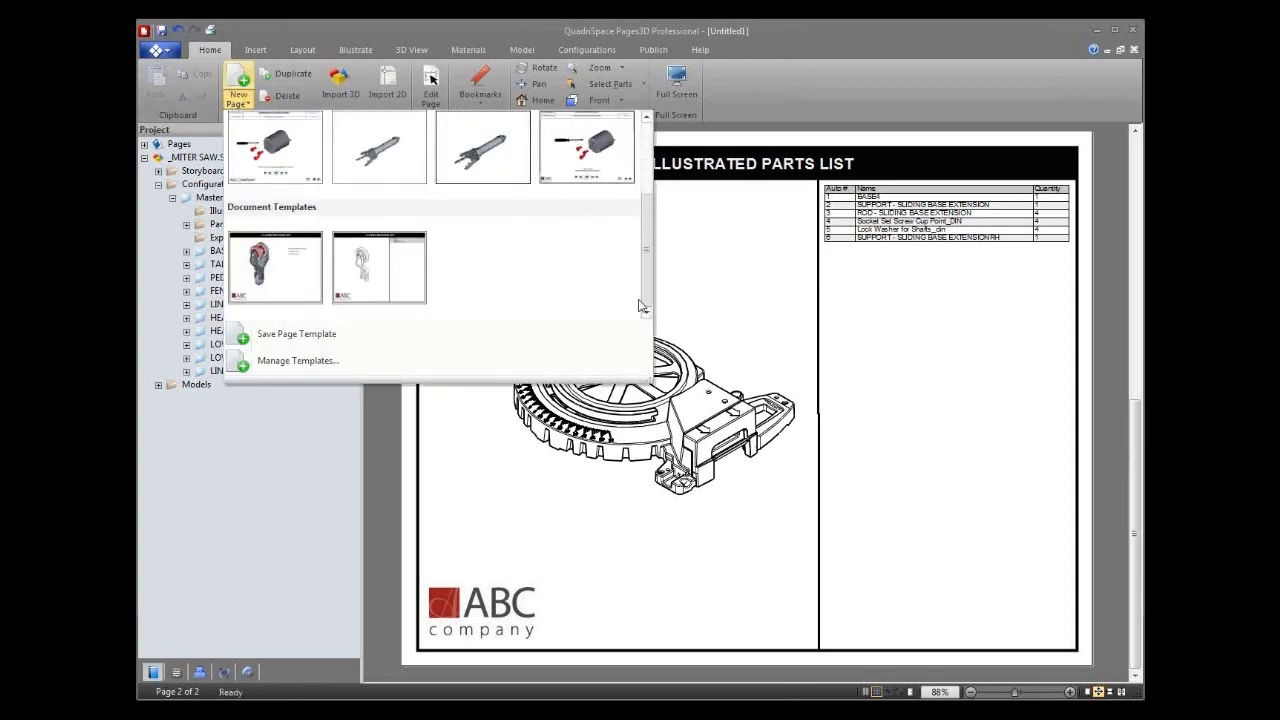
{"action": "left_click", "coordinate": [387, 295]}
{"action": "left_click", "coordinate": [525, 289]}
{"action": "left_click", "coordinate": [770, 490]}
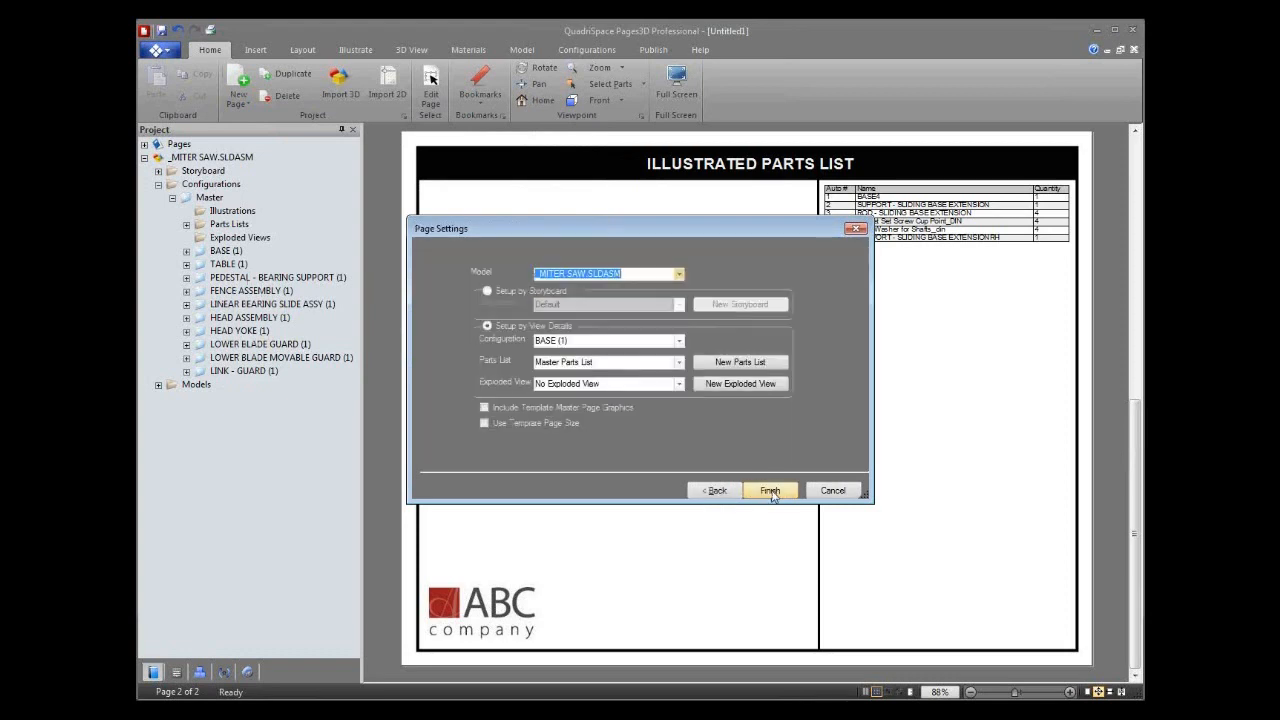
{"action": "left_click", "coordinate": [679, 341]}
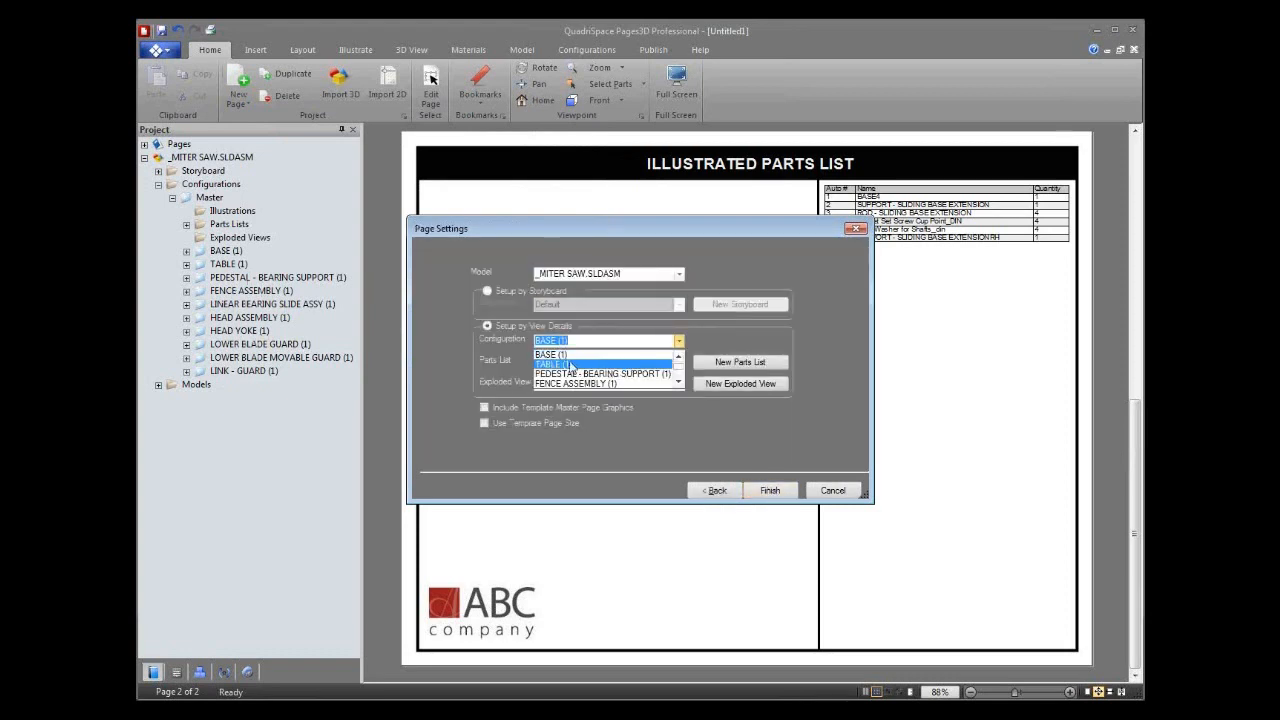
{"action": "left_click", "coordinate": [565, 364]}
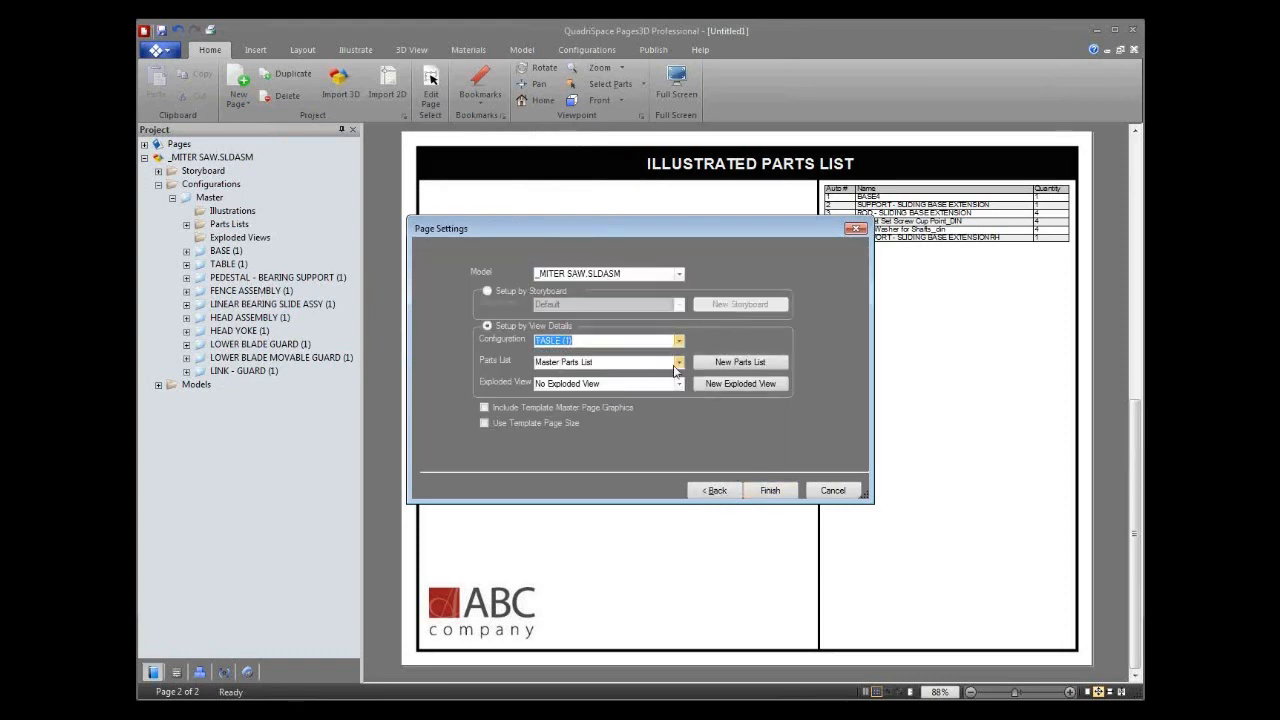
{"action": "left_click", "coordinate": [770, 492]}
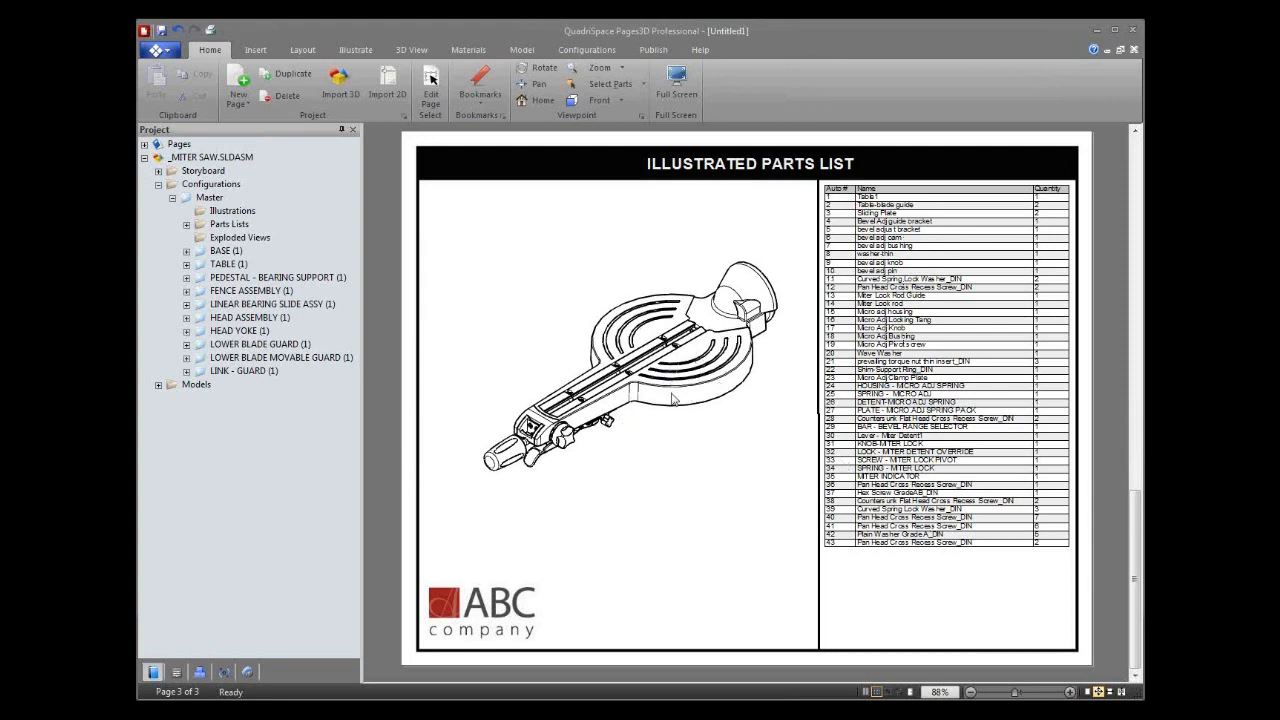
Step: Insert a customized page from the document's parts list template, using the PEDESTAL - BEARING SUPPORT (1) configuration
{"action": "left_click", "coordinate": [246, 106]}
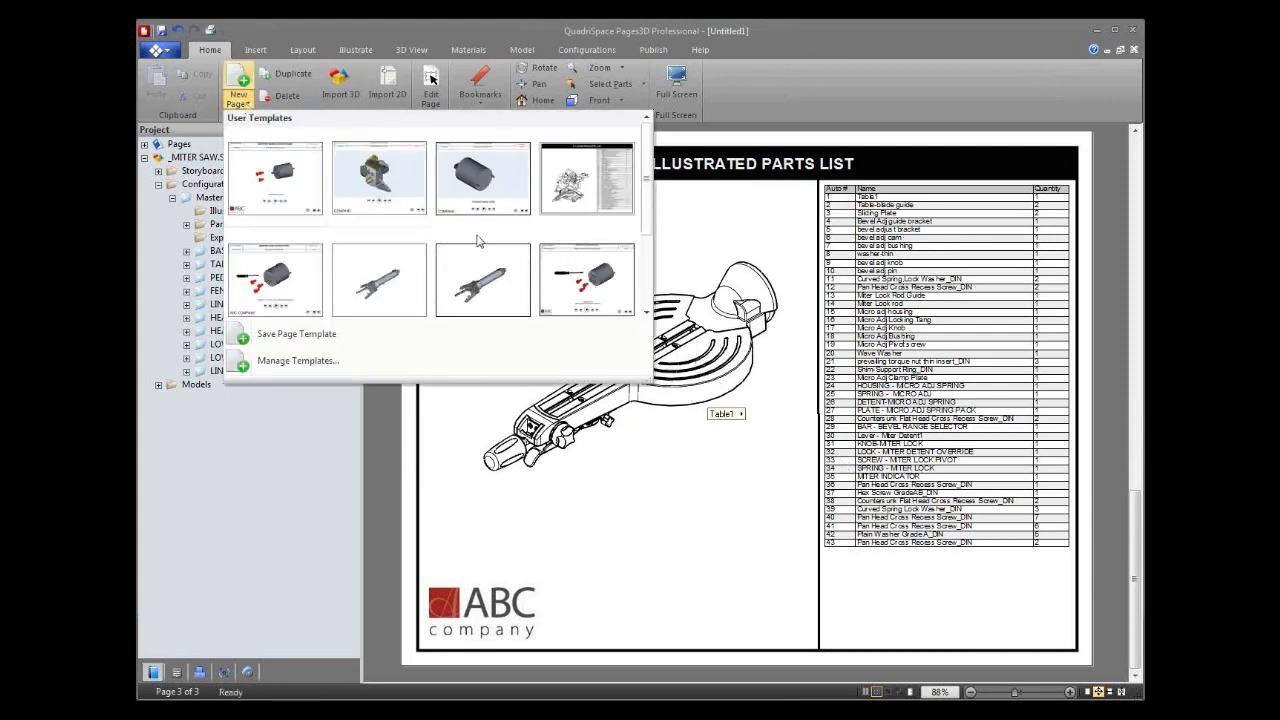
{"action": "scroll", "coordinate": [388, 292], "scroll_direction": "down", "scroll_amount": 2}
{"action": "left_click", "coordinate": [371, 286]}
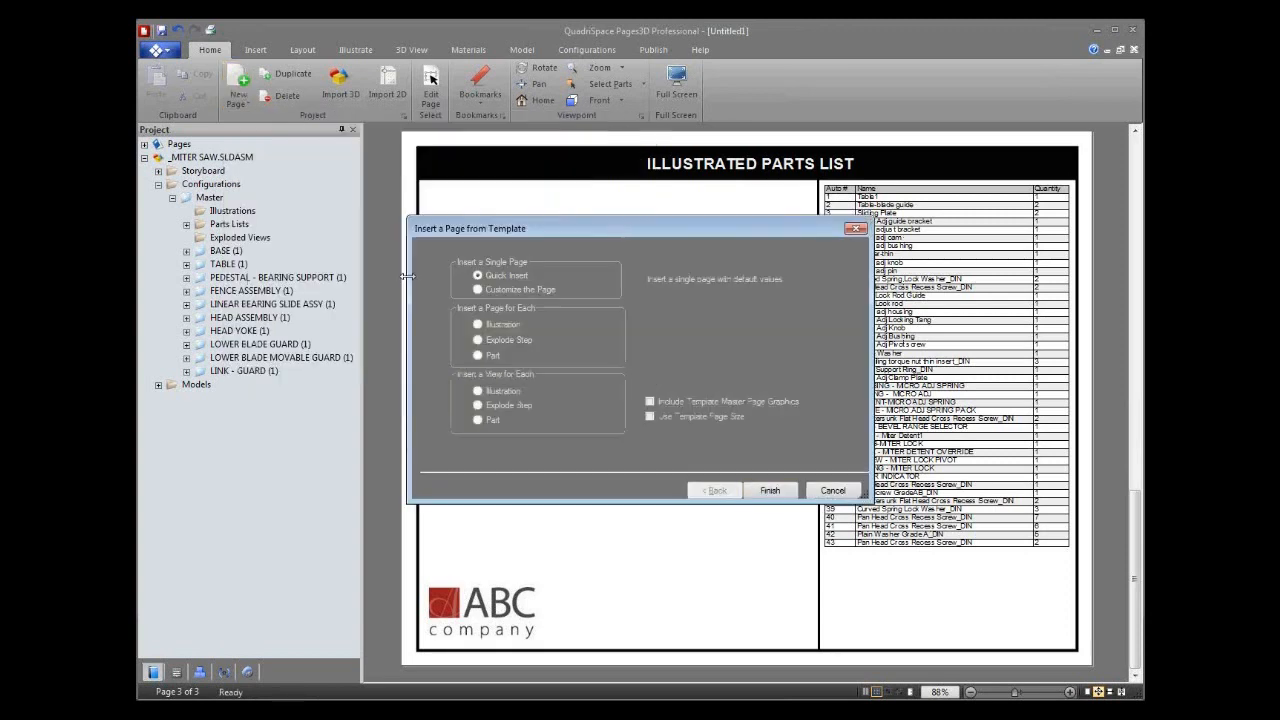
{"action": "left_click", "coordinate": [506, 289]}
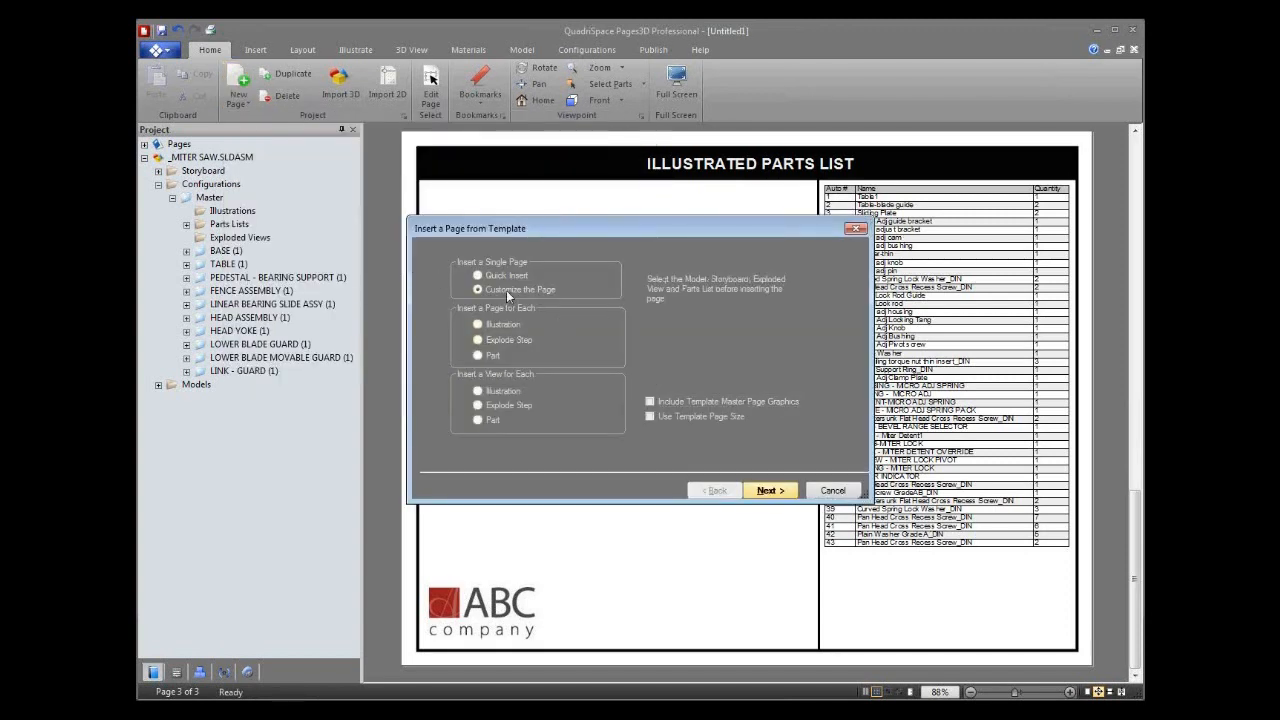
{"action": "left_click", "coordinate": [768, 490]}
{"action": "left_click", "coordinate": [678, 340]}
{"action": "left_click", "coordinate": [679, 340]}
{"action": "left_click", "coordinate": [662, 363]}
{"action": "left_click", "coordinate": [776, 488]}
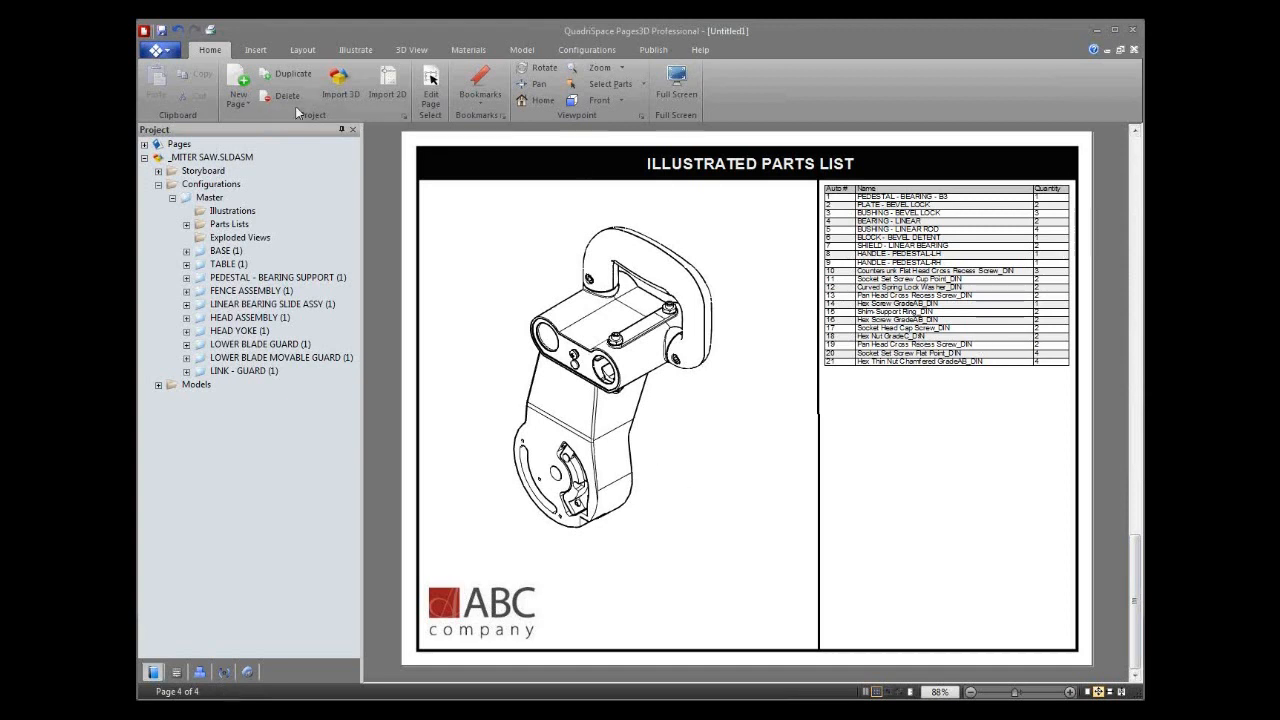
Step: Insert a customized parts list page from the document template for the FENCE ASSEMBLY (1) configuration and shrink its illustration slightly within the view
{"action": "left_click", "coordinate": [238, 100]}
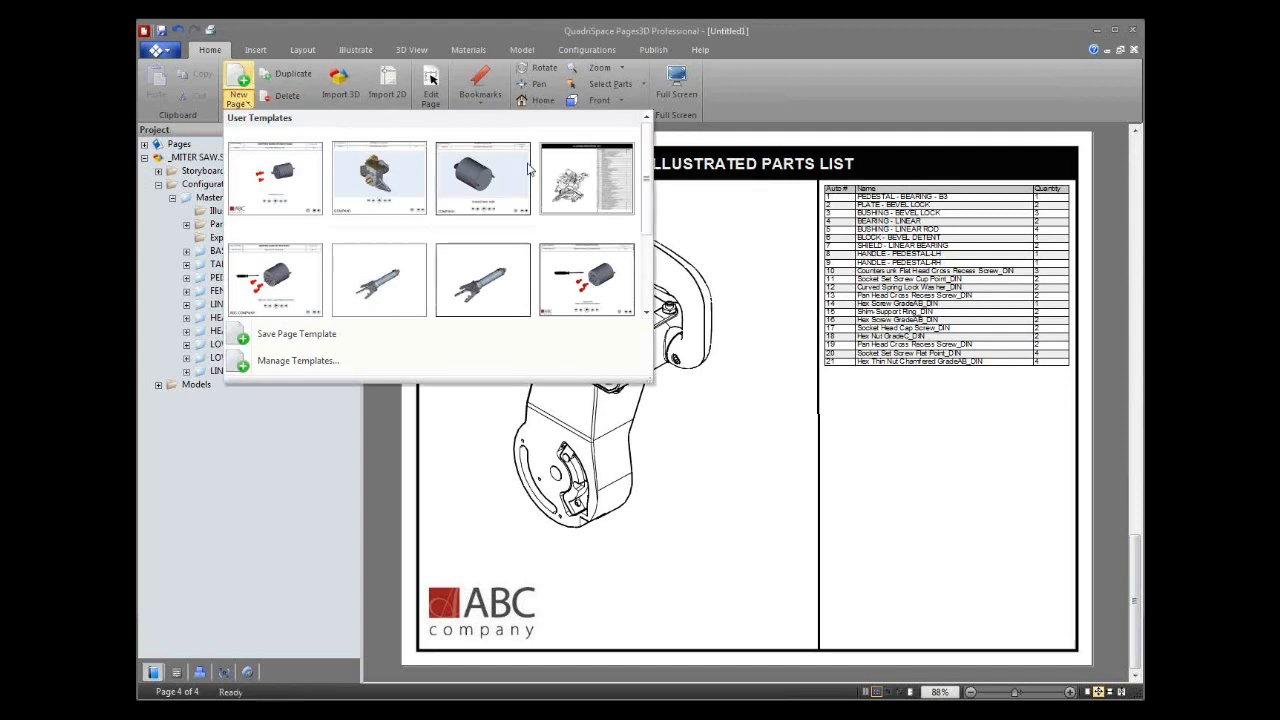
{"action": "scroll", "coordinate": [530, 200], "scroll_direction": "down", "scroll_amount": 3}
{"action": "left_click", "coordinate": [387, 285]}
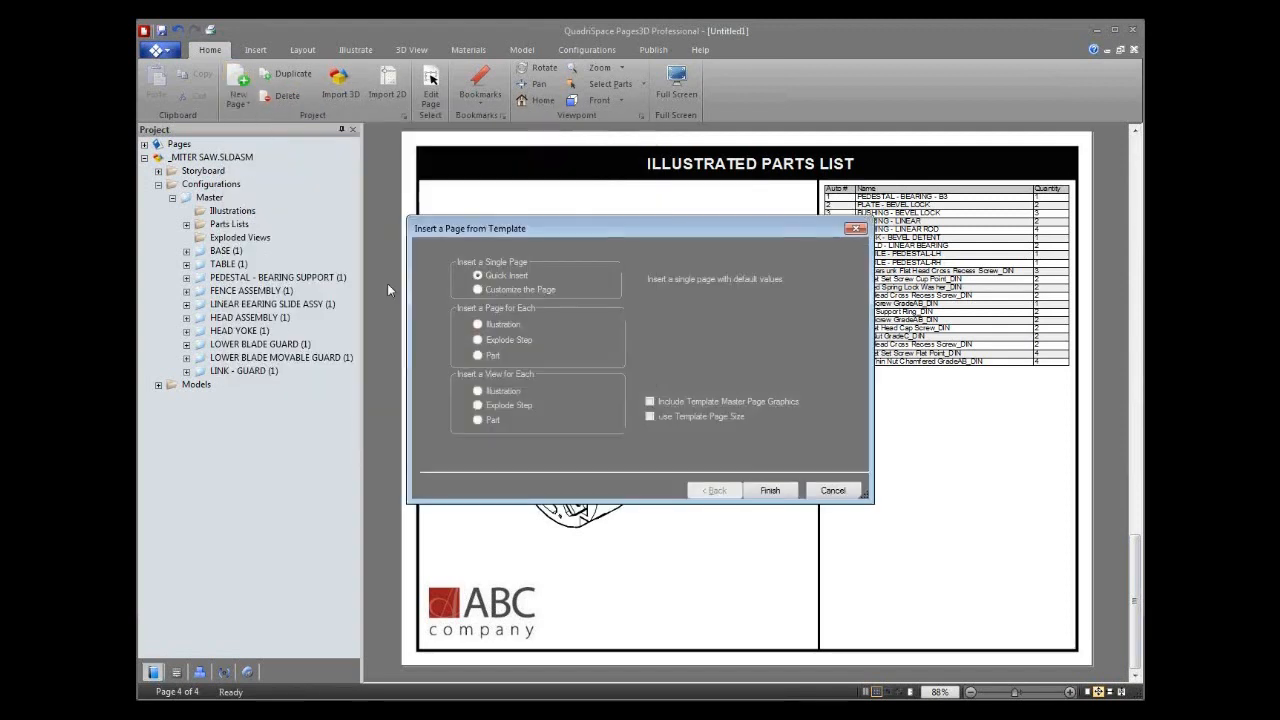
{"action": "left_click", "coordinate": [521, 289]}
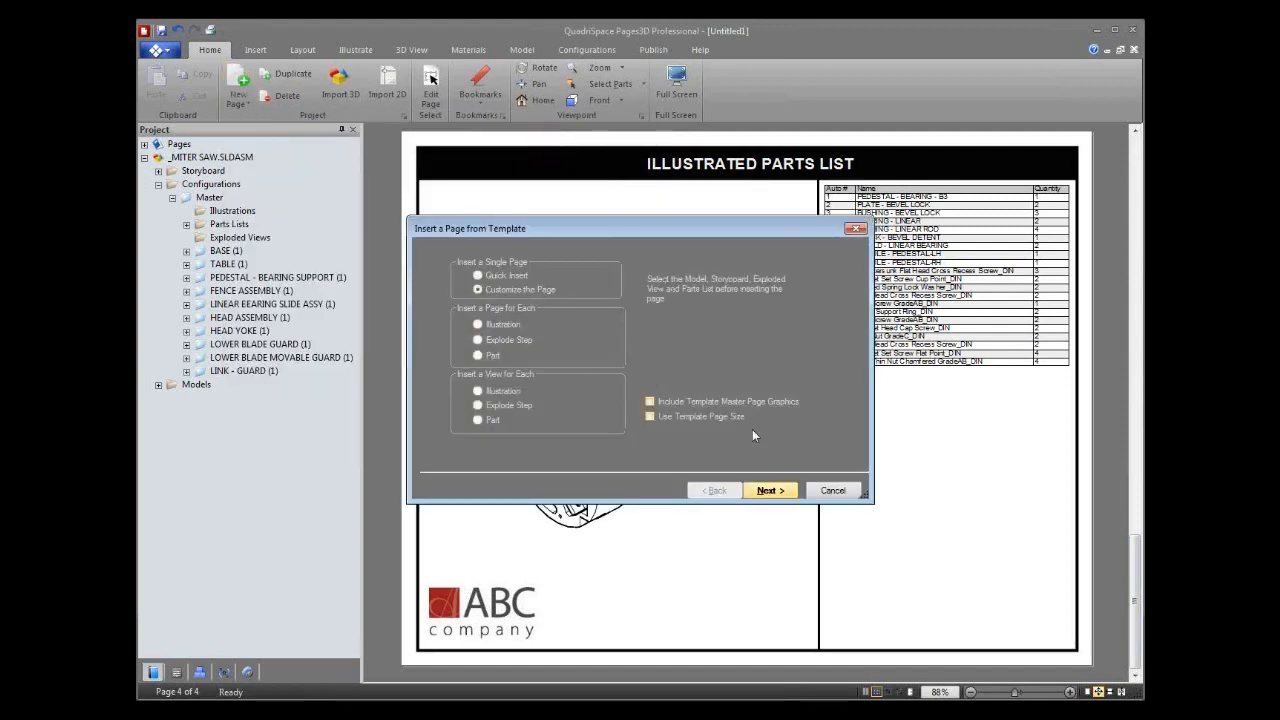
{"action": "left_click", "coordinate": [768, 490]}
{"action": "left_click", "coordinate": [679, 340]}
{"action": "left_click", "coordinate": [640, 368]}
{"action": "left_click", "coordinate": [766, 490]}
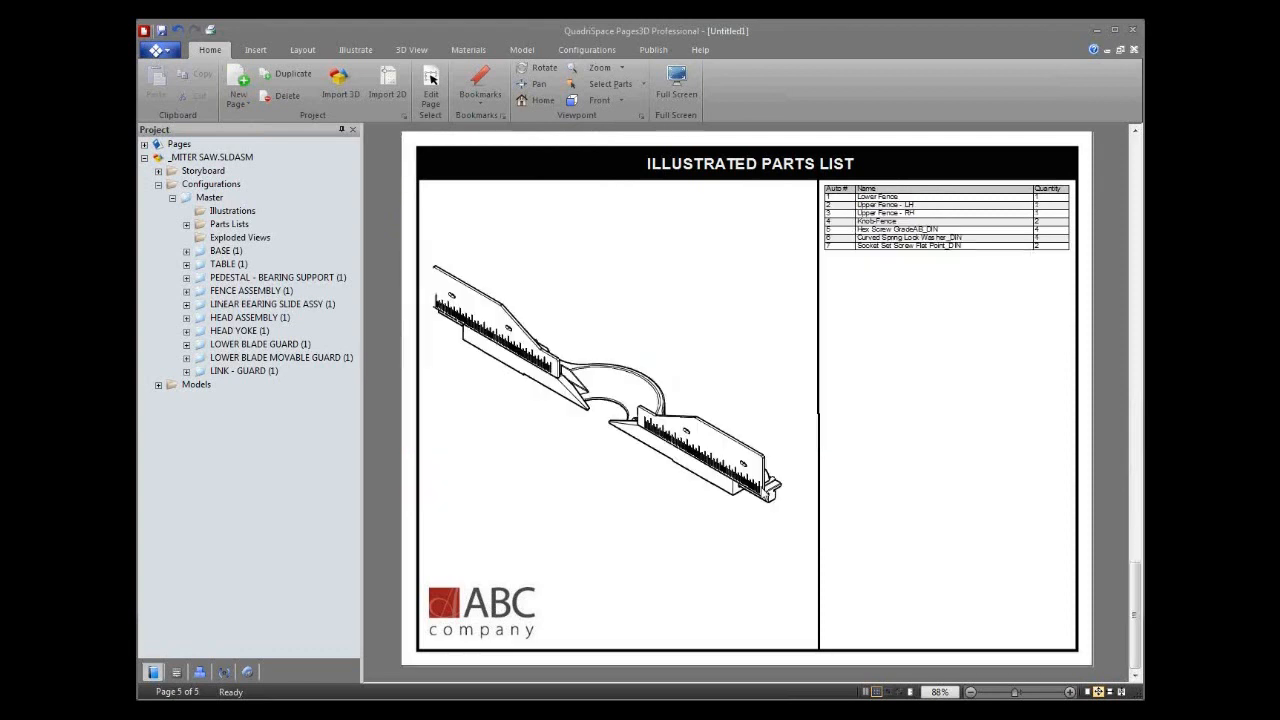
{"action": "scroll", "coordinate": [617, 345], "scroll_direction": "down", "scroll_amount": 2}
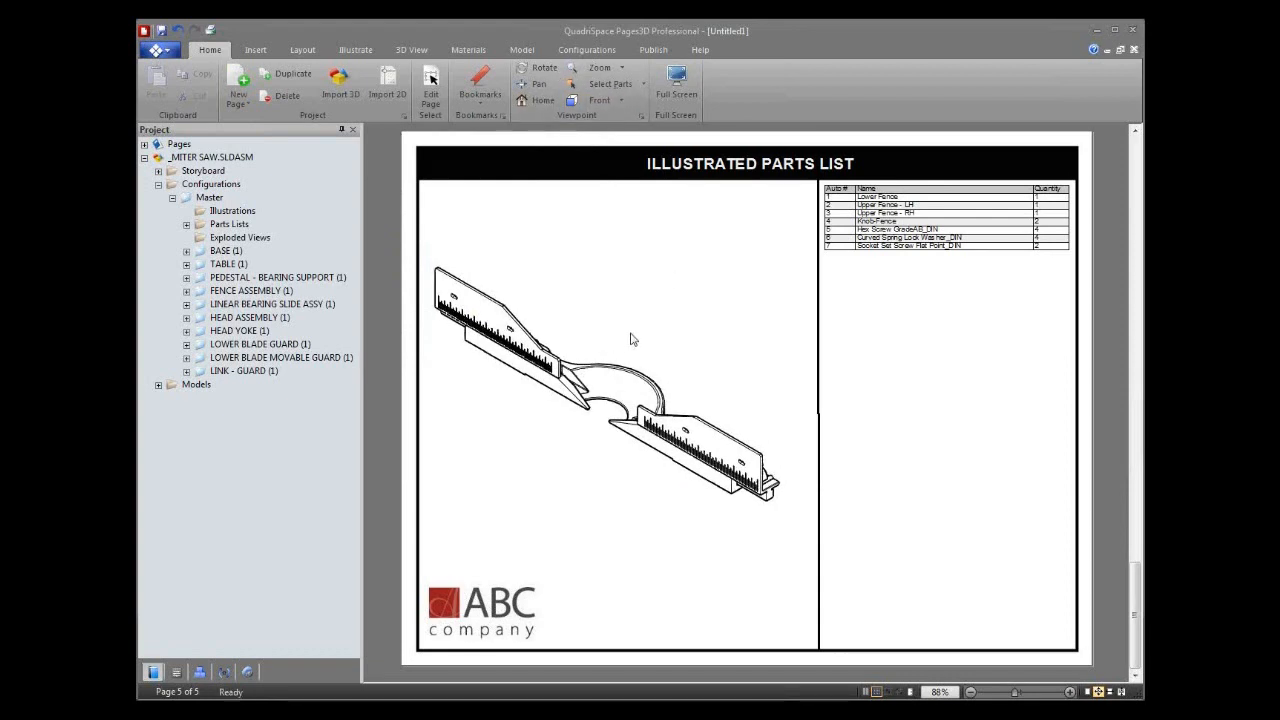
{"action": "scroll", "coordinate": [617, 383], "scroll_direction": "up", "scroll_amount": 1}
{"action": "scroll", "coordinate": [617, 383], "scroll_direction": "down", "scroll_amount": 3}
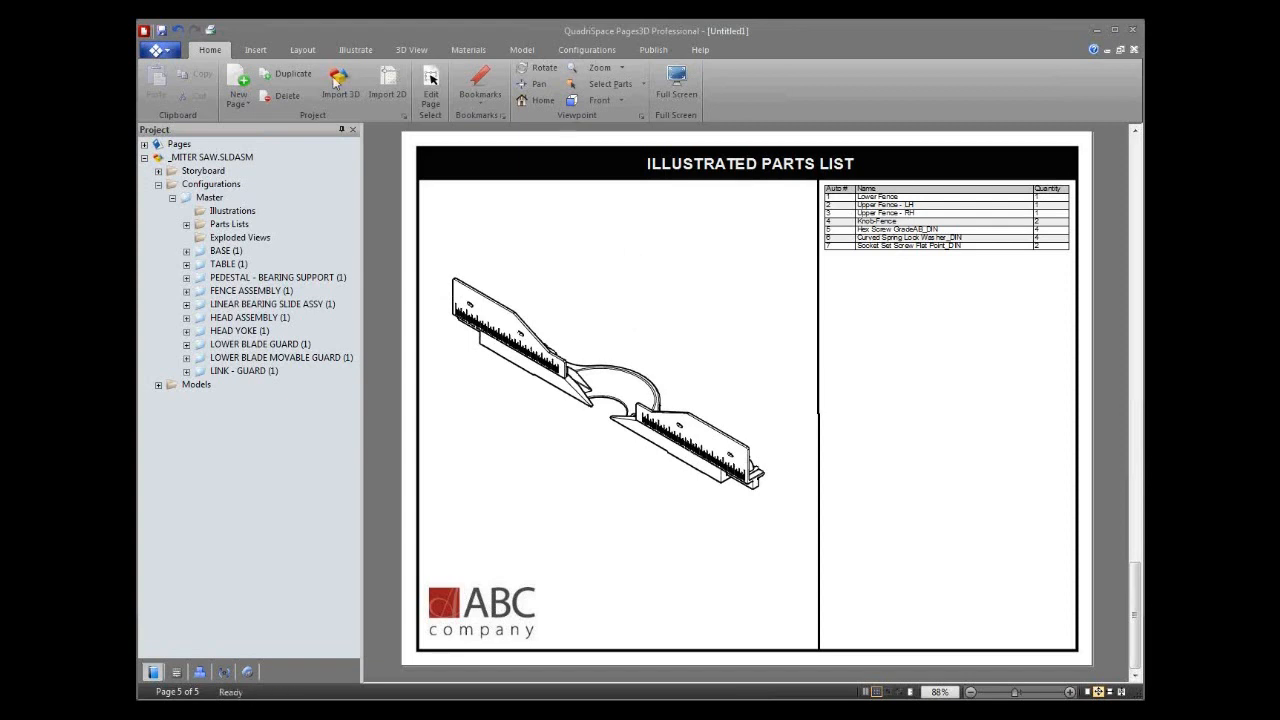
Step: Insert a customized page from the parts list template, using the LINEAR BEARING SLIDE ASSY (1) configuration with the Master Parts List
{"action": "left_click", "coordinate": [240, 104]}
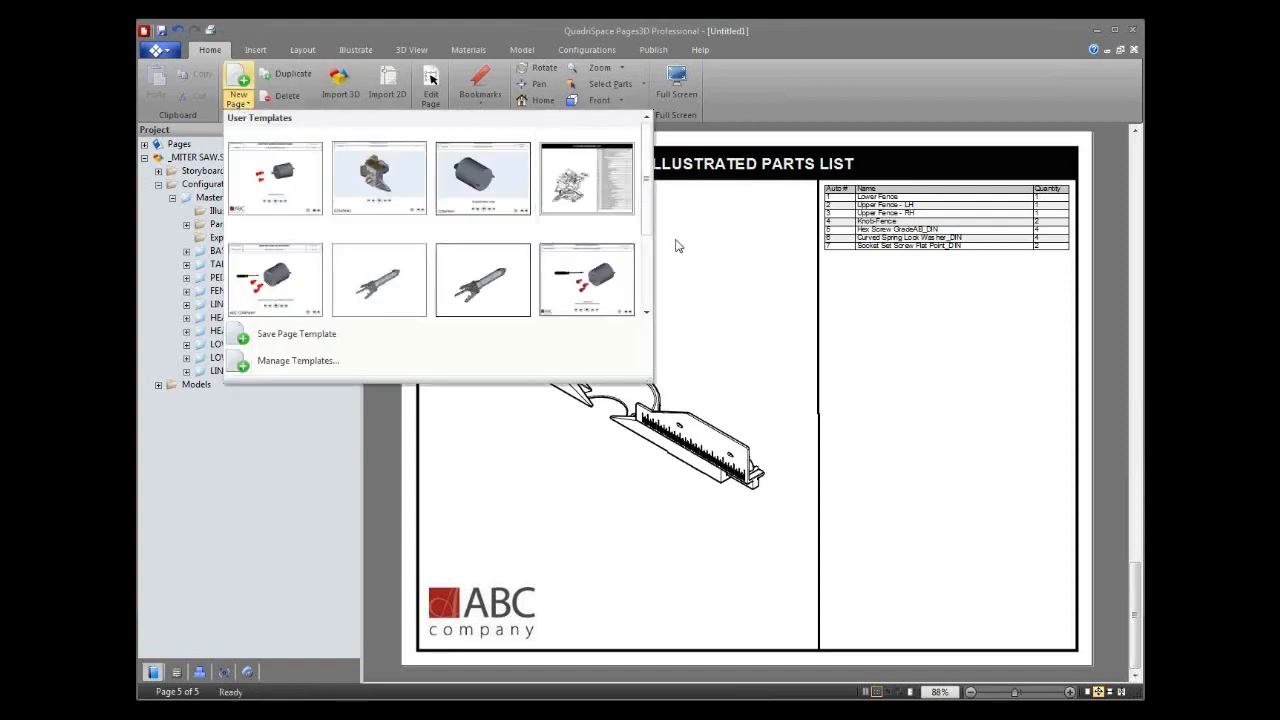
{"action": "scroll", "coordinate": [650, 224], "scroll_direction": "down", "scroll_amount": 3}
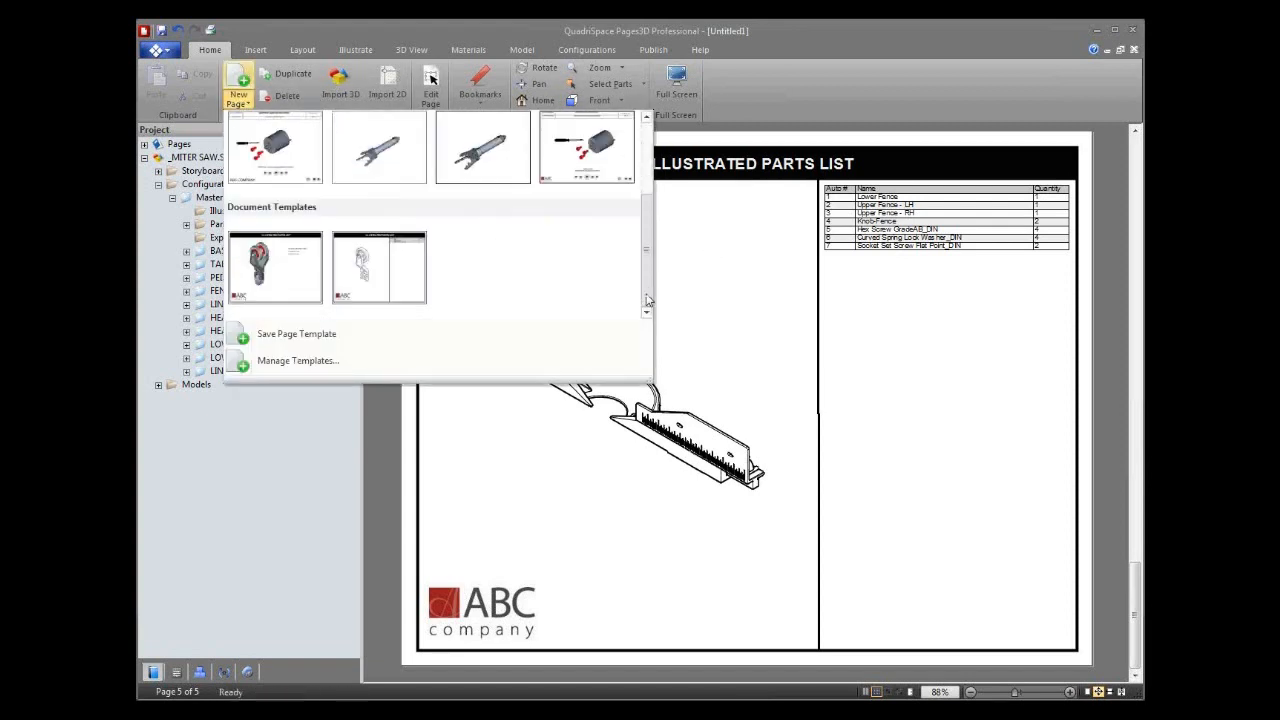
{"action": "left_click", "coordinate": [403, 280]}
{"action": "left_click", "coordinate": [510, 289]}
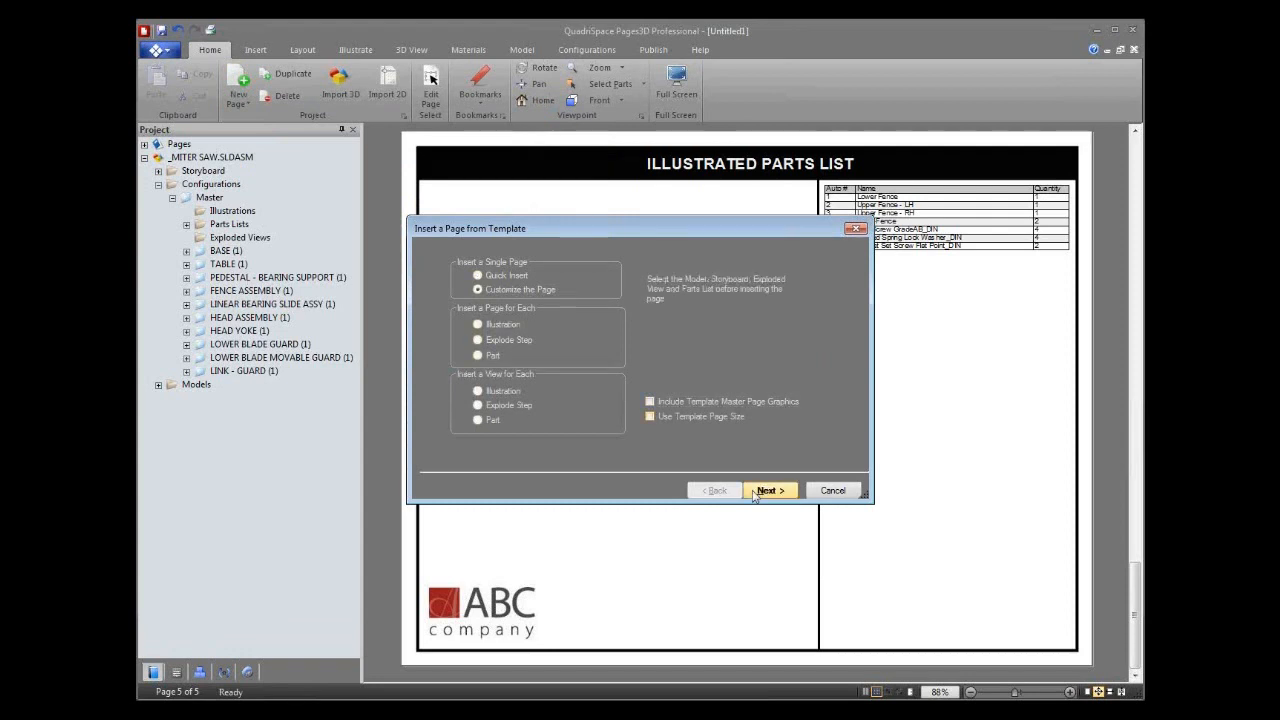
{"action": "left_click", "coordinate": [770, 490]}
{"action": "left_click", "coordinate": [679, 340]}
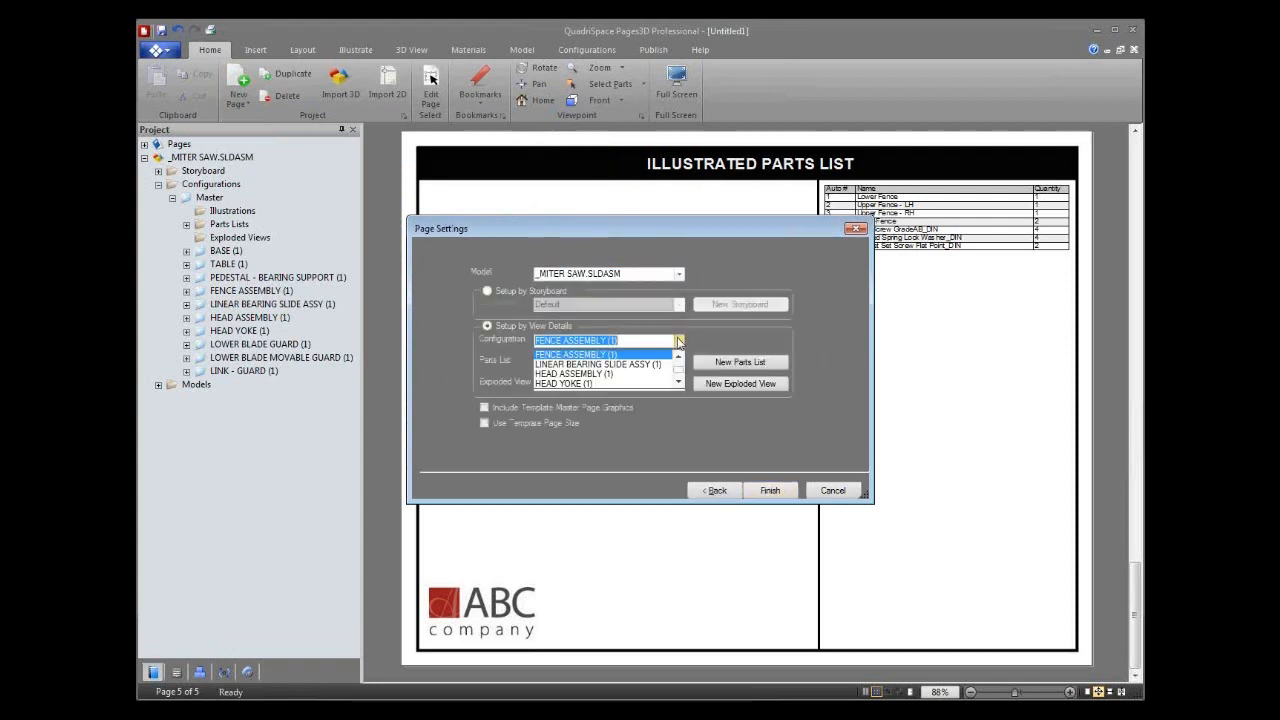
{"action": "left_click", "coordinate": [660, 365]}
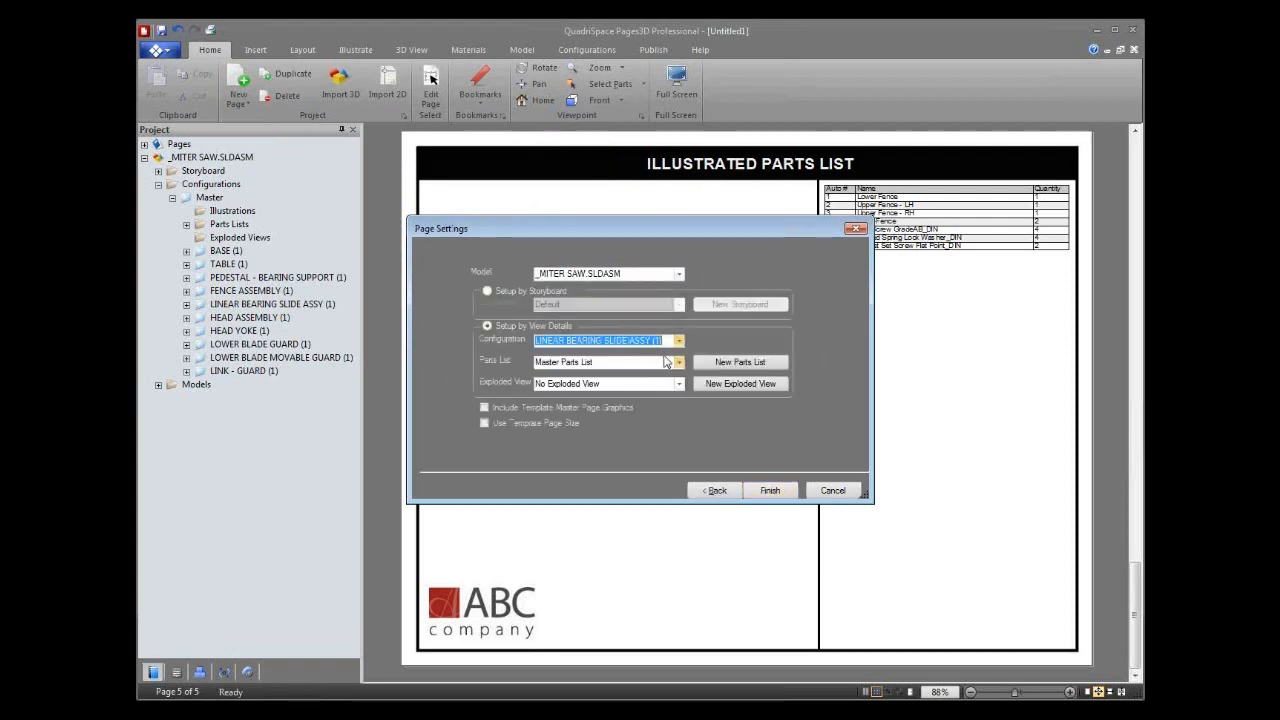
{"action": "left_click", "coordinate": [767, 496]}
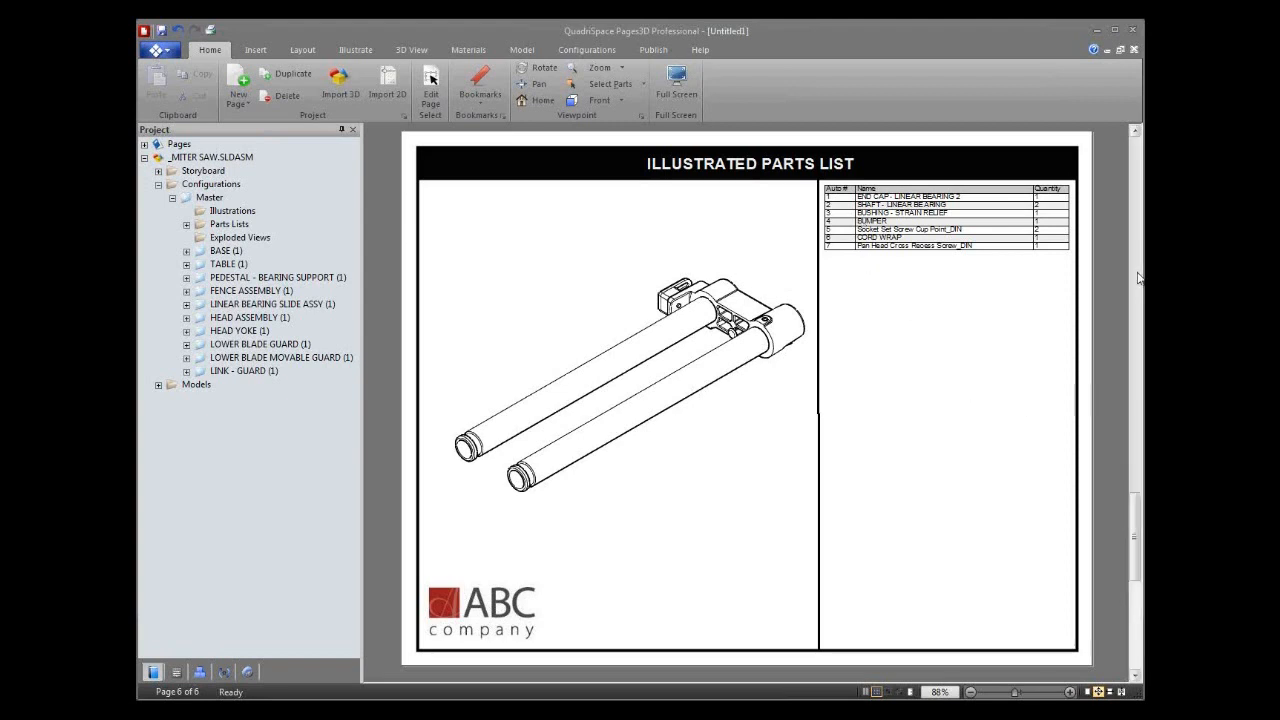
Step: On the base assembly's page, switch the model listing from the assembly tree to the Master Parts List
{"action": "scroll", "coordinate": [1138, 278], "scroll_direction": "up", "scroll_amount": 1}
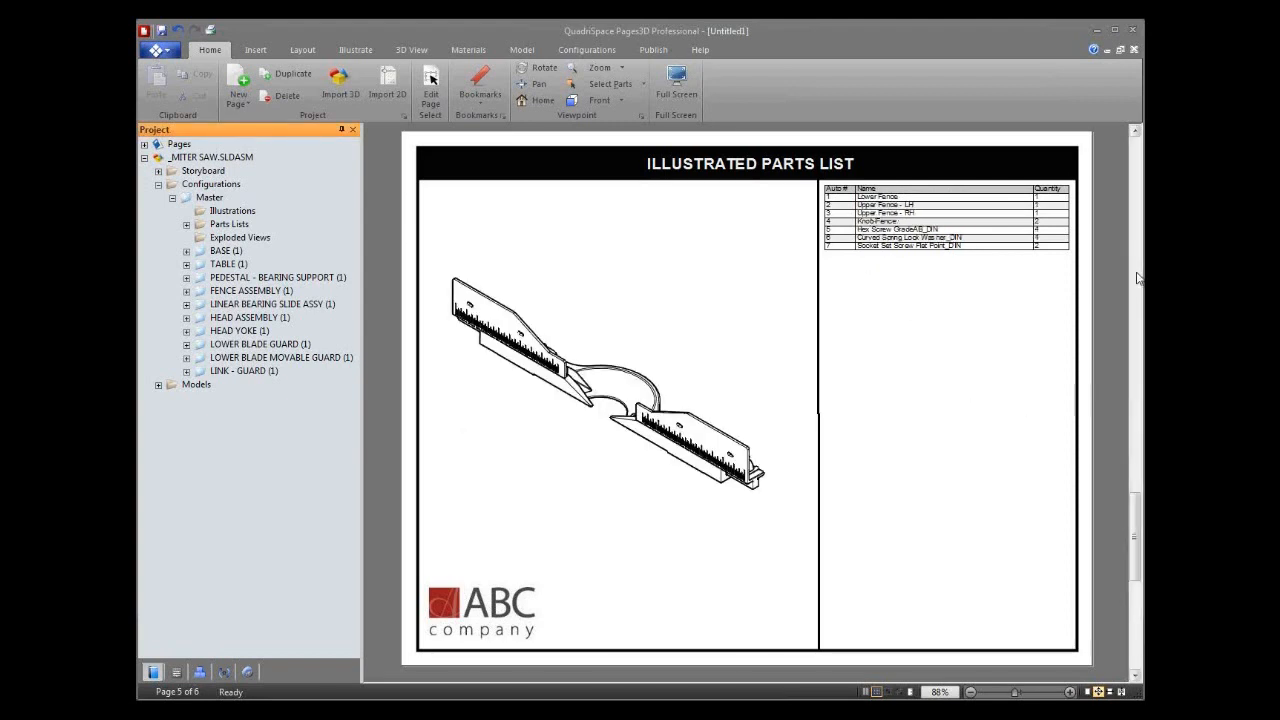
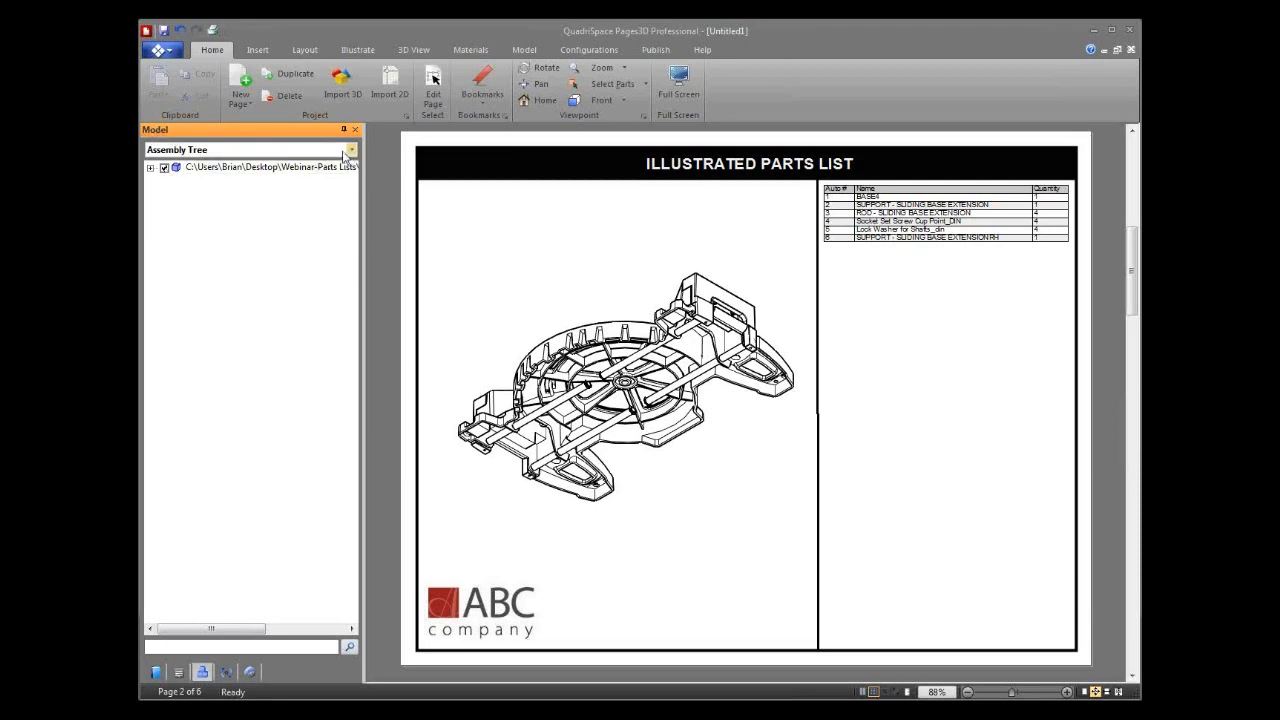
{"action": "left_click", "coordinate": [151, 169]}
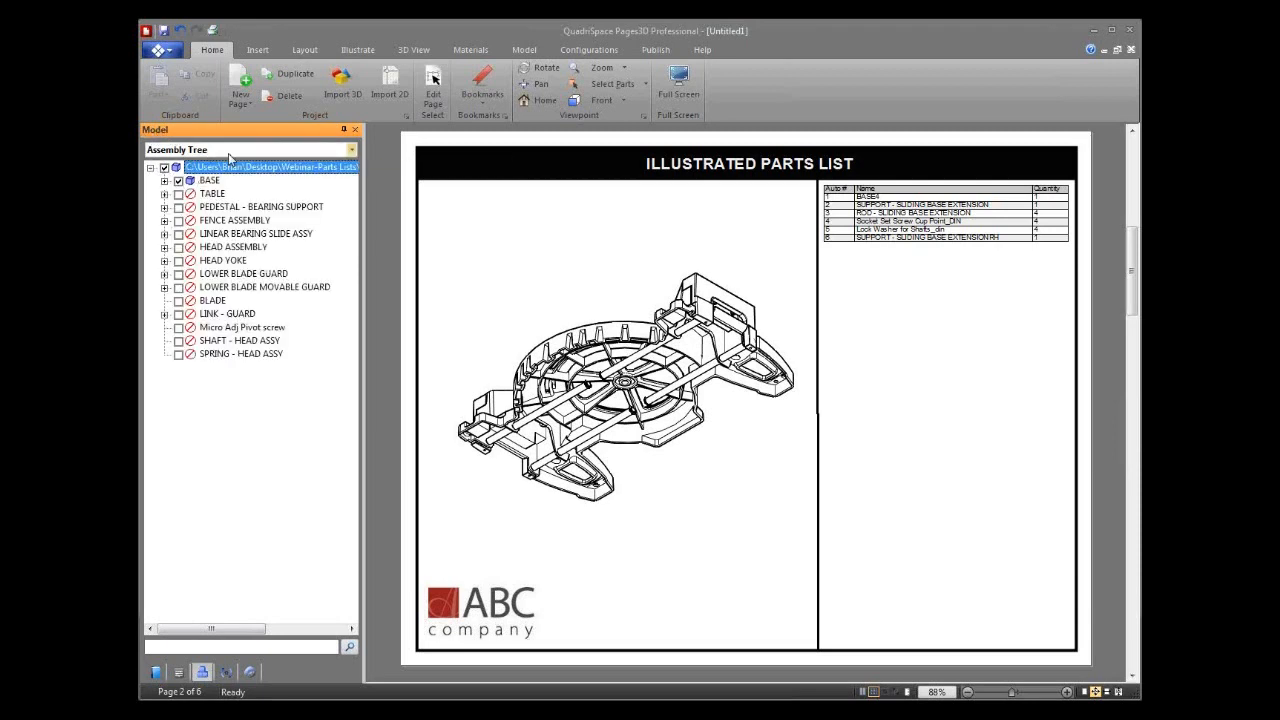
{"action": "left_click", "coordinate": [352, 150]}
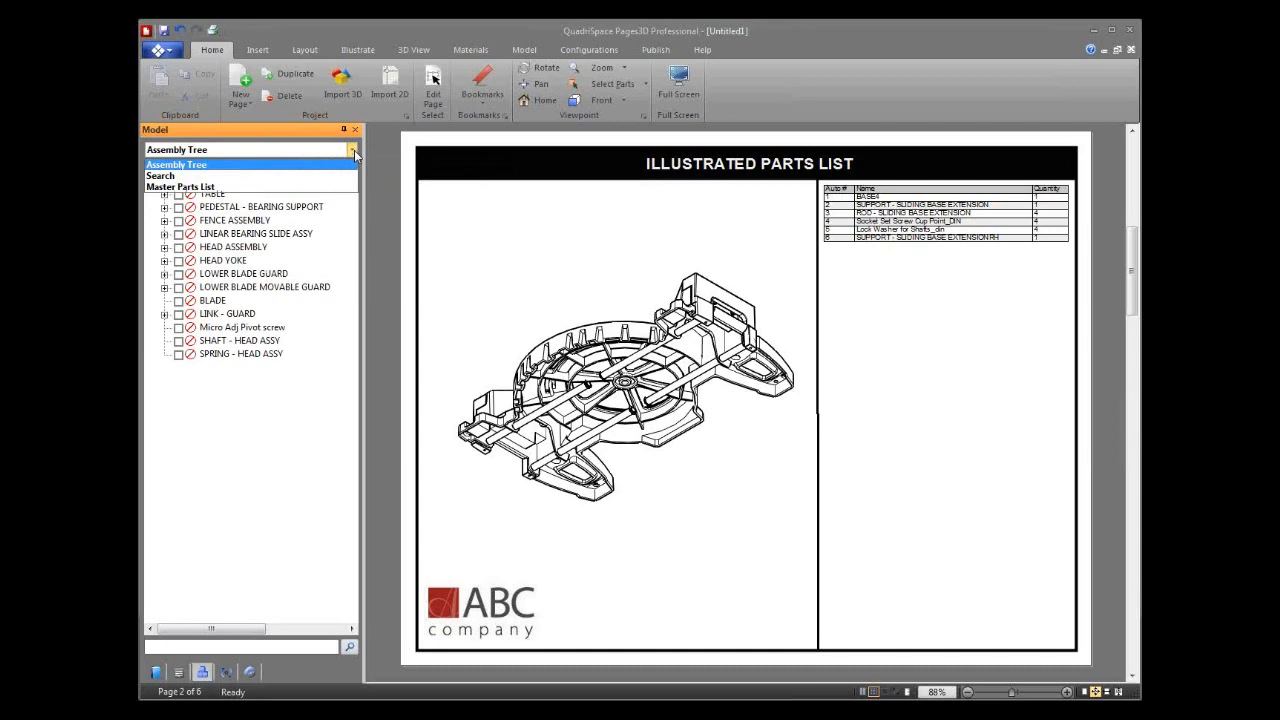
{"action": "left_click", "coordinate": [304, 188]}
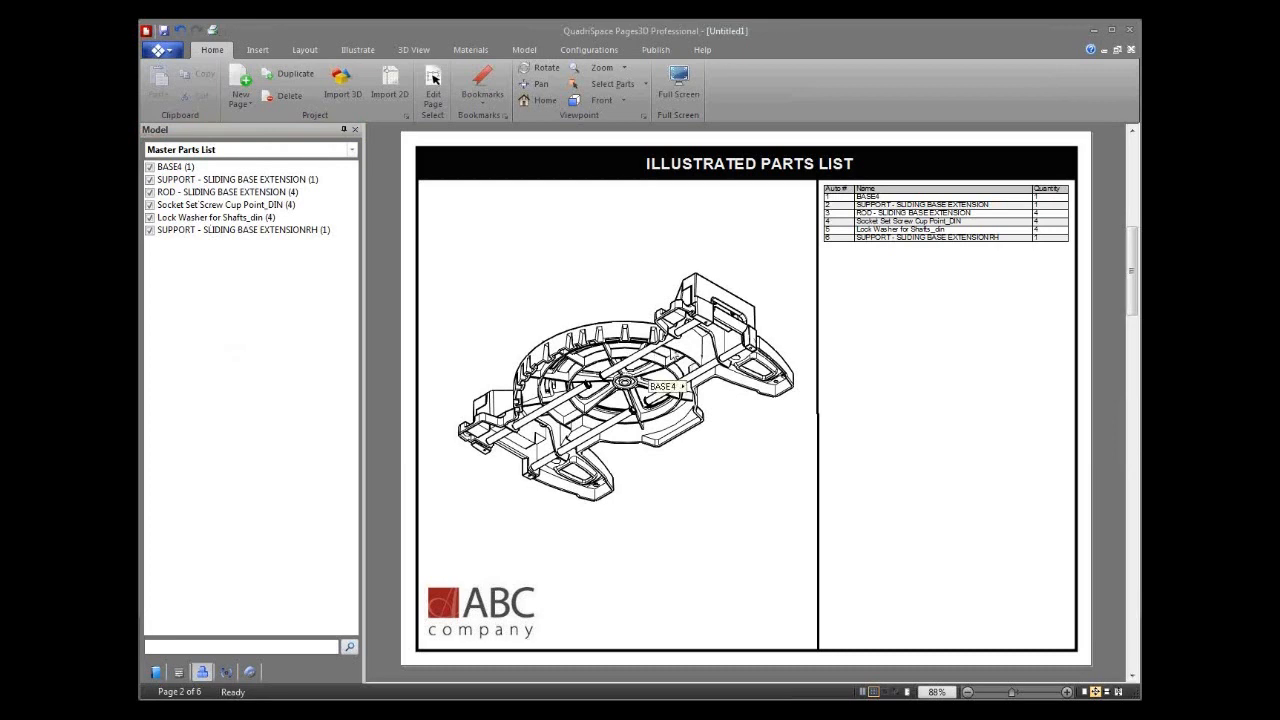
Step: Highlight each part of the base's Master Parts List in turn to locate it in the illustration, and clear the selection
{"action": "left_click", "coordinate": [178, 167]}
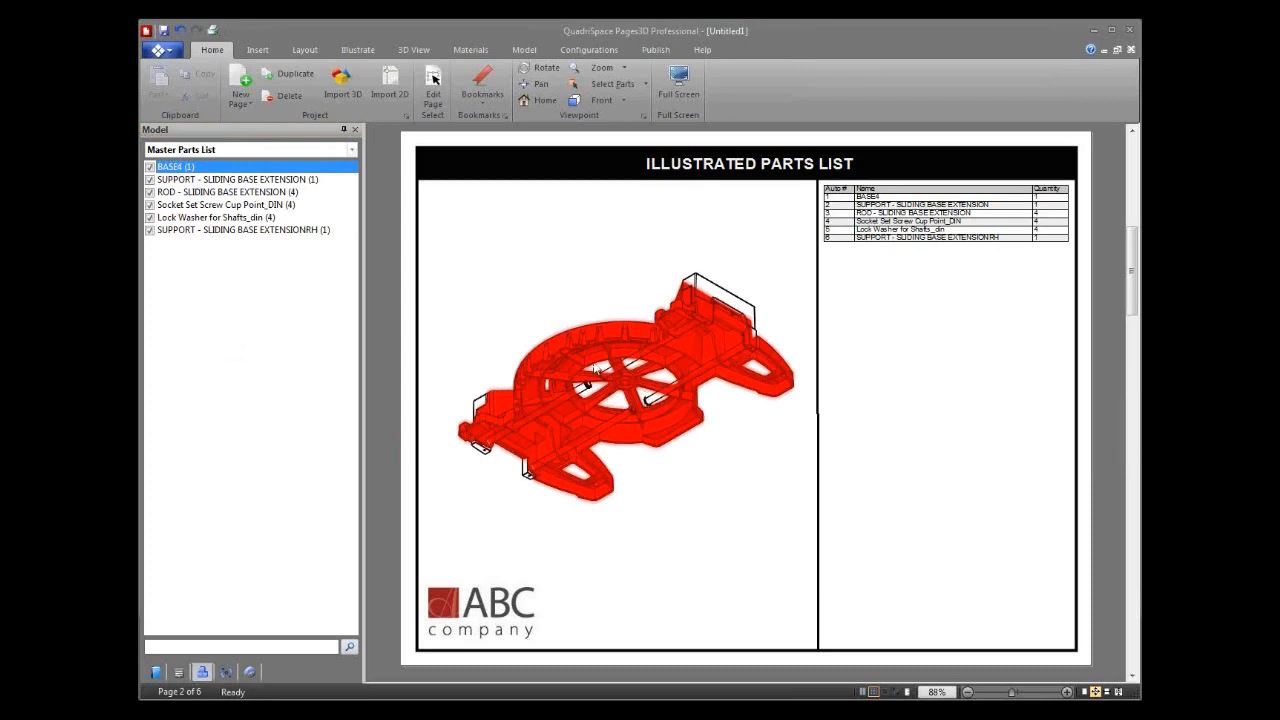
{"action": "left_click", "coordinate": [237, 180]}
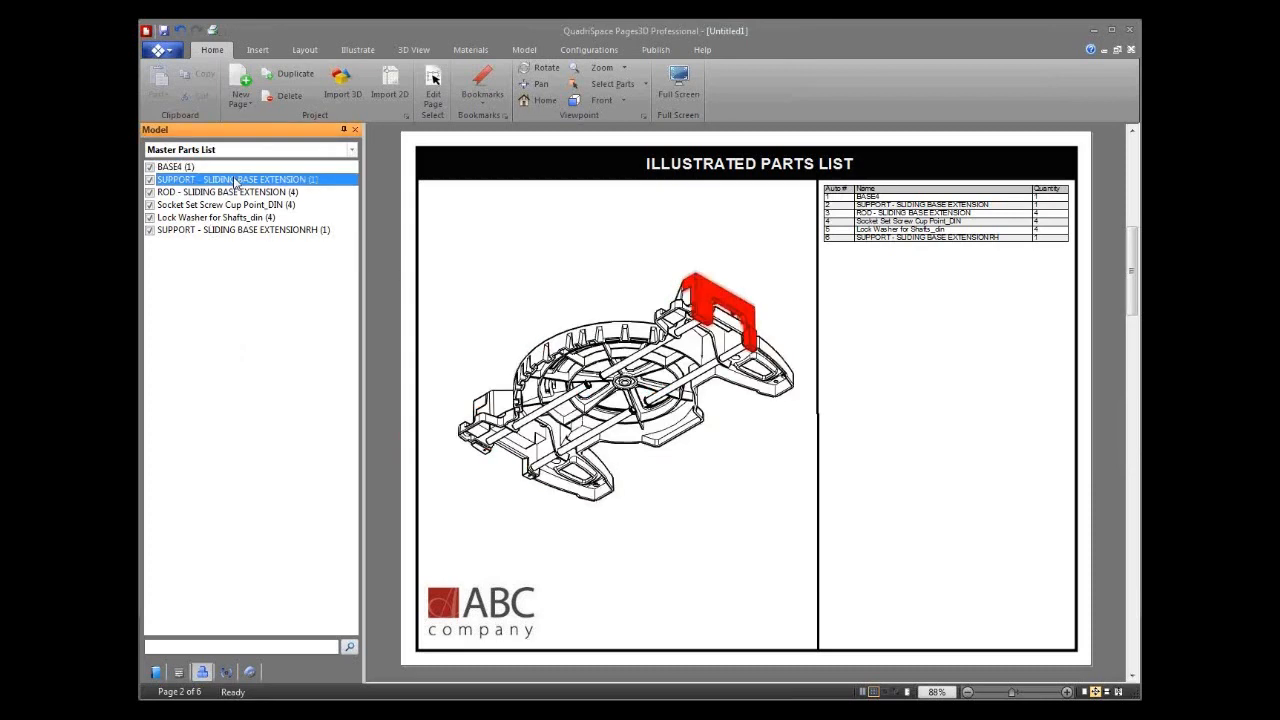
{"action": "left_click", "coordinate": [238, 192]}
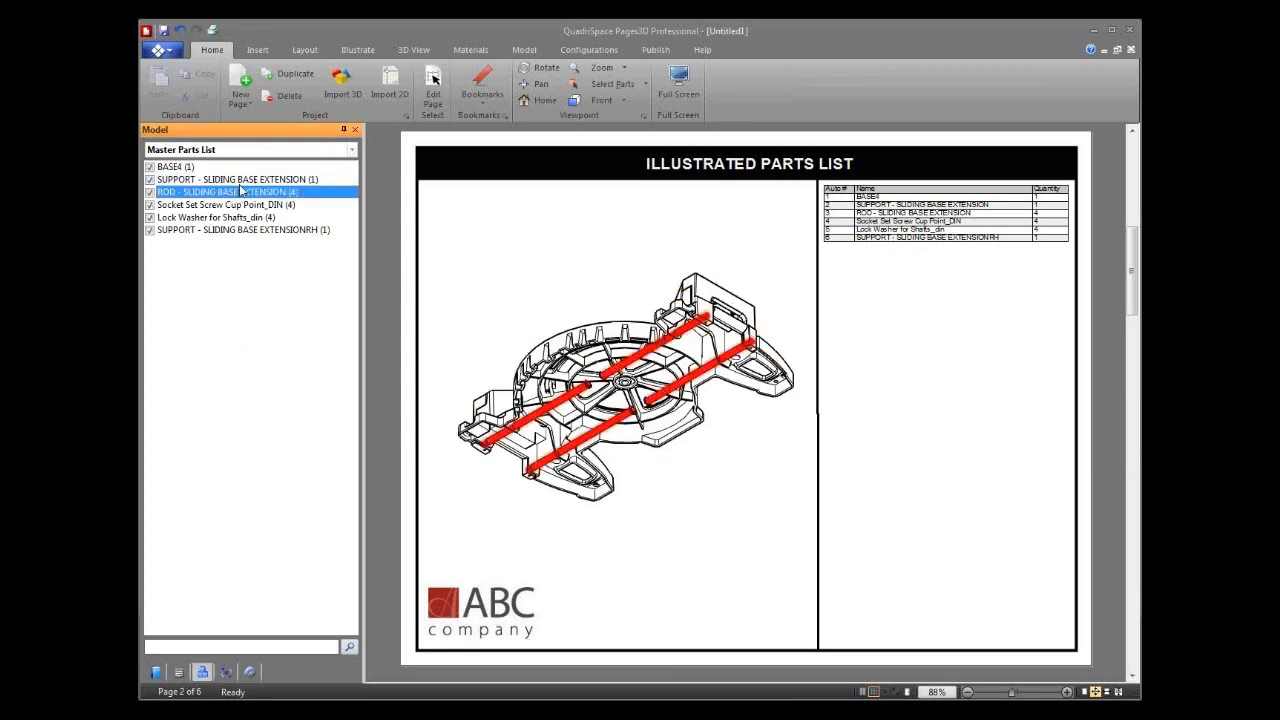
{"action": "left_click", "coordinate": [230, 206]}
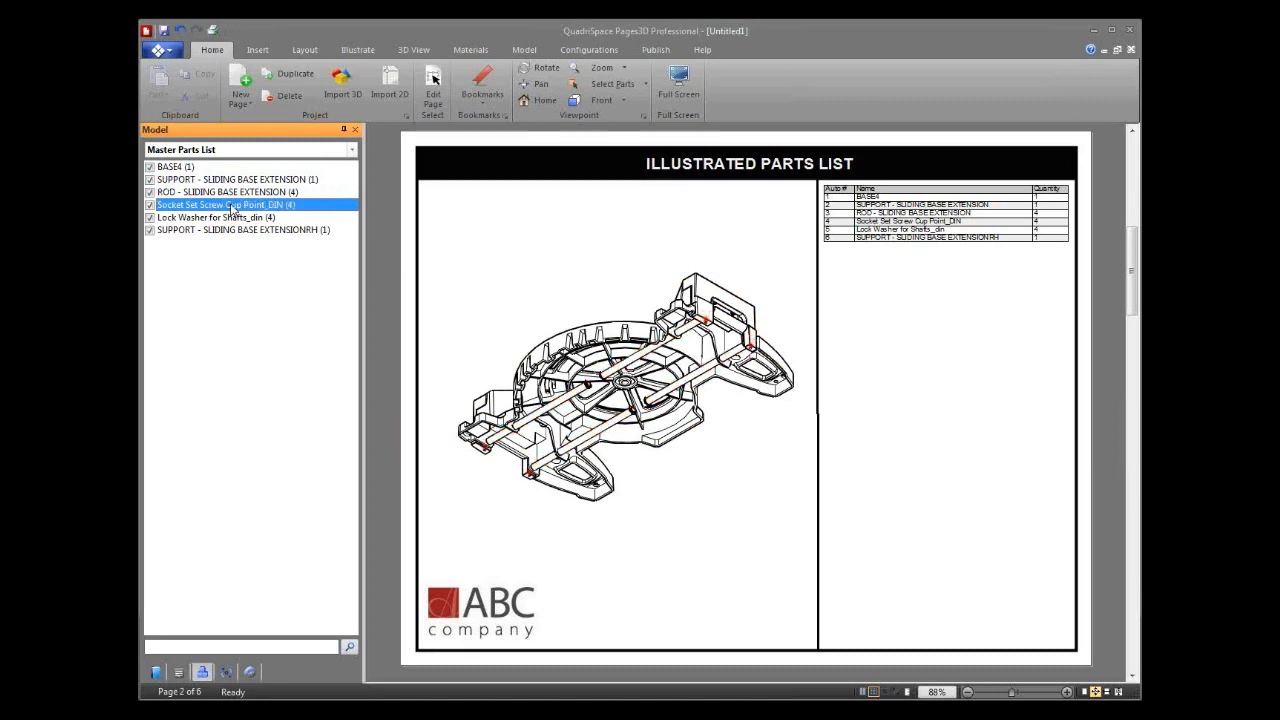
{"action": "left_click", "coordinate": [218, 219]}
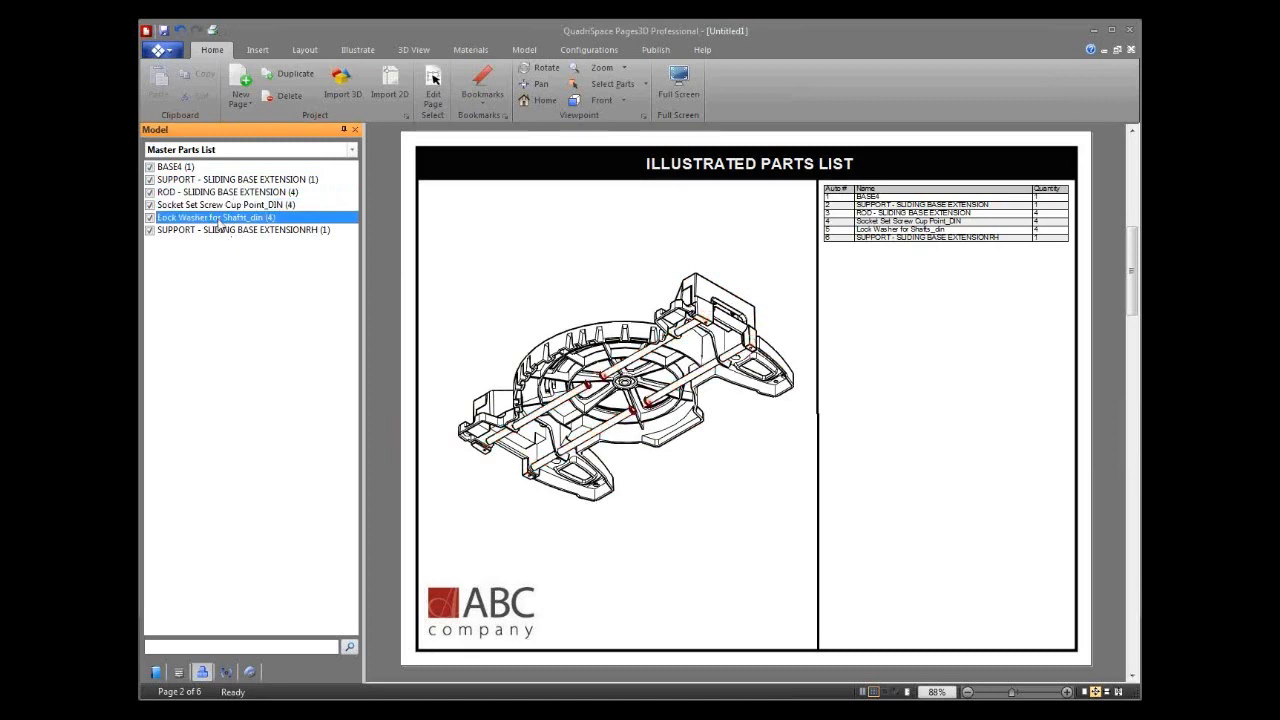
{"action": "left_click", "coordinate": [214, 232]}
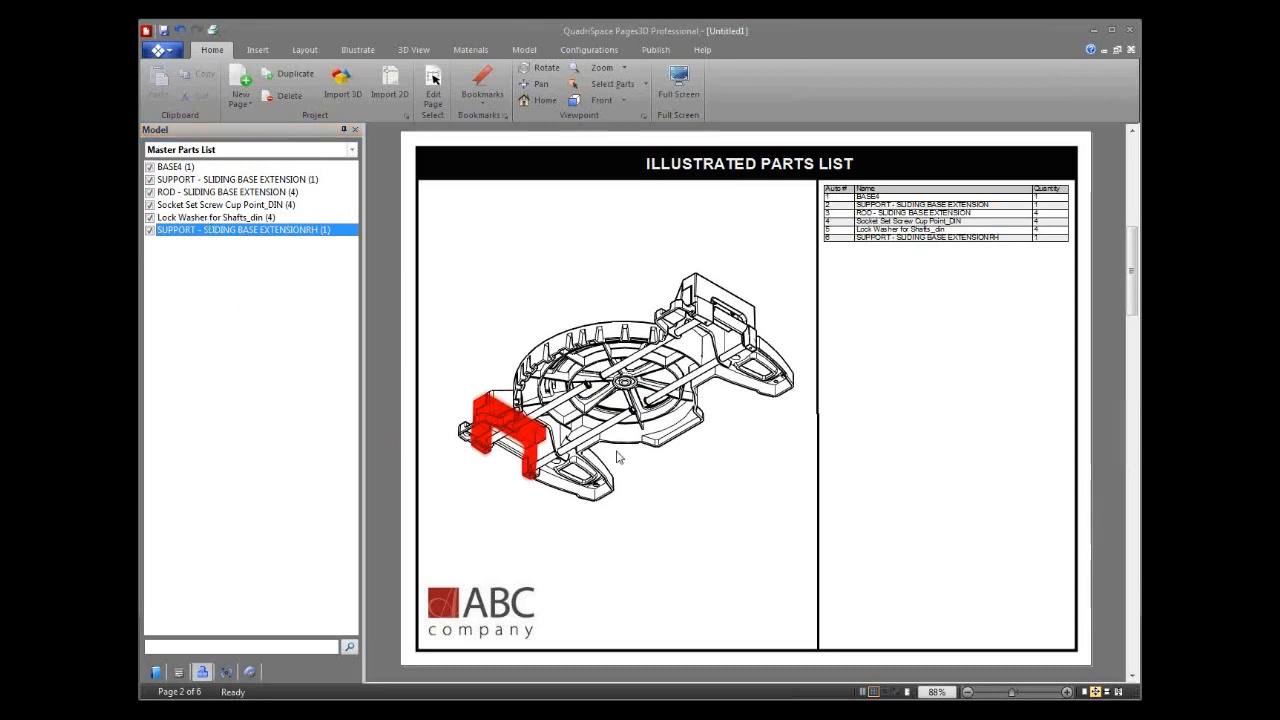
{"action": "left_click", "coordinate": [671, 472]}
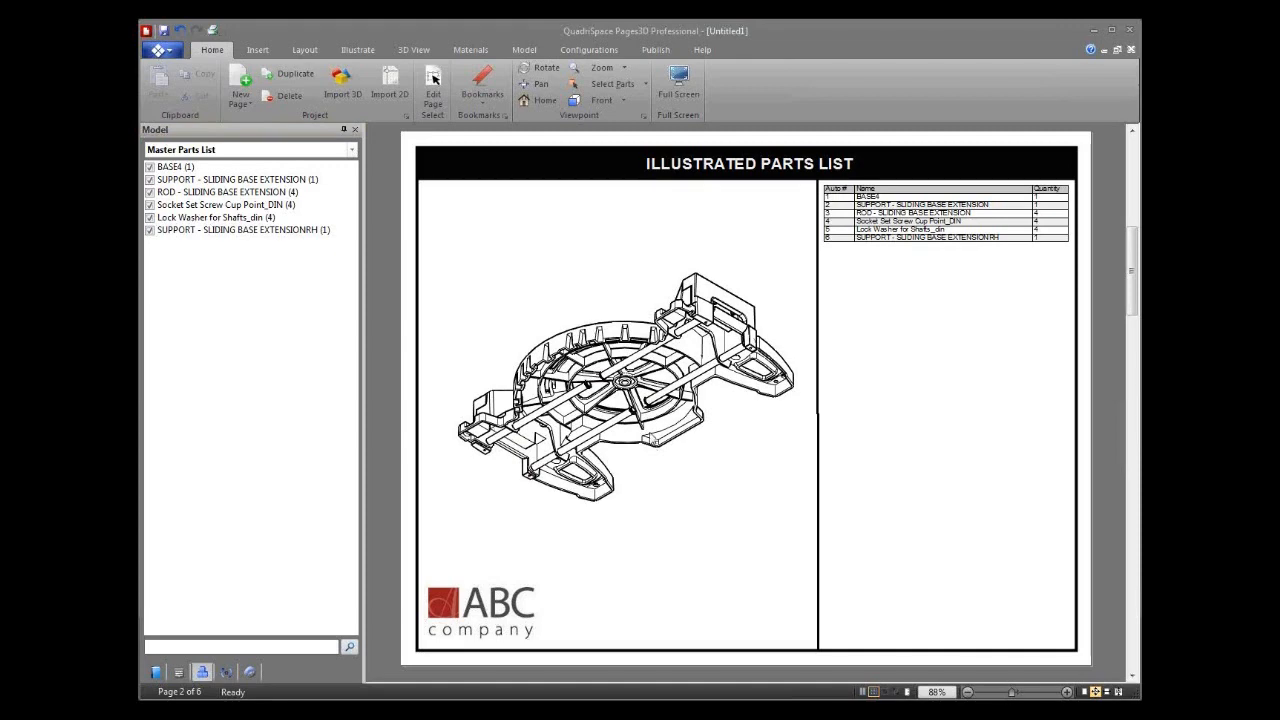
Step: Shrink the base illustration to leave room around it and create a new exploded view with the default name Exploded View(1)
{"action": "scroll", "coordinate": [678, 409], "scroll_direction": "down", "scroll_amount": 1}
{"action": "scroll", "coordinate": [678, 409], "scroll_direction": "down", "scroll_amount": 2}
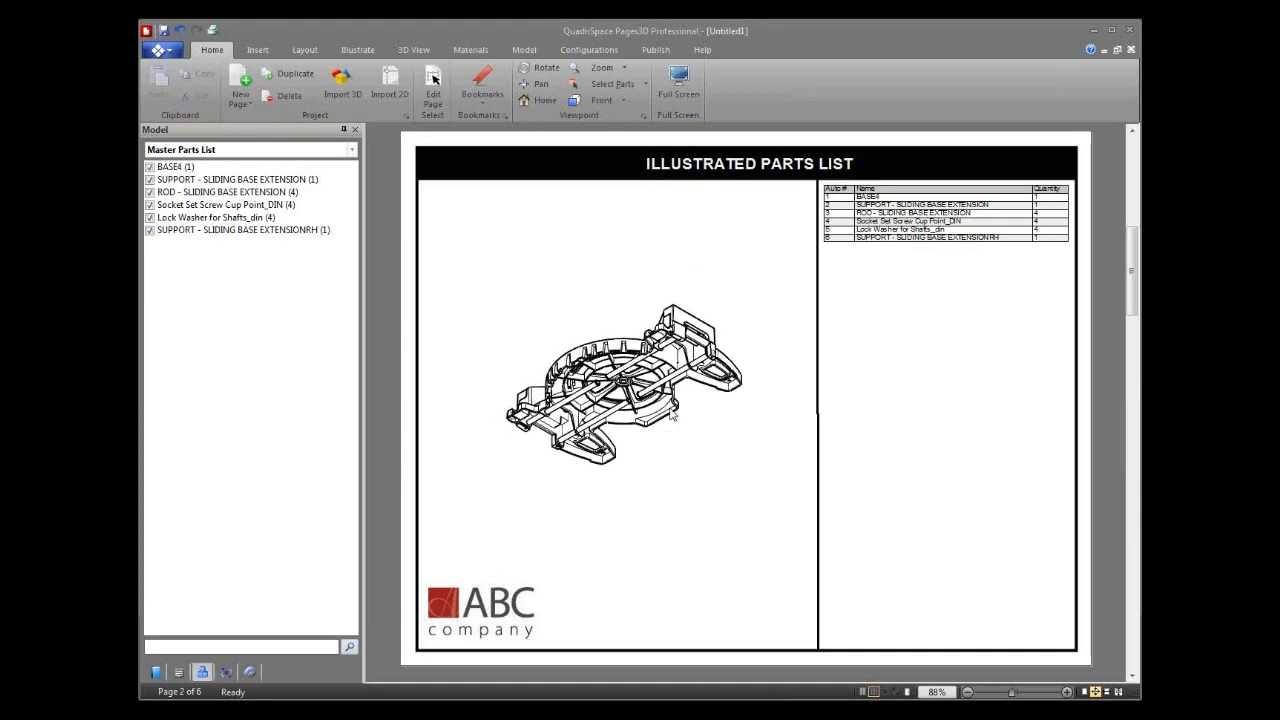
{"action": "scroll", "coordinate": [673, 410], "scroll_direction": "down", "scroll_amount": 1}
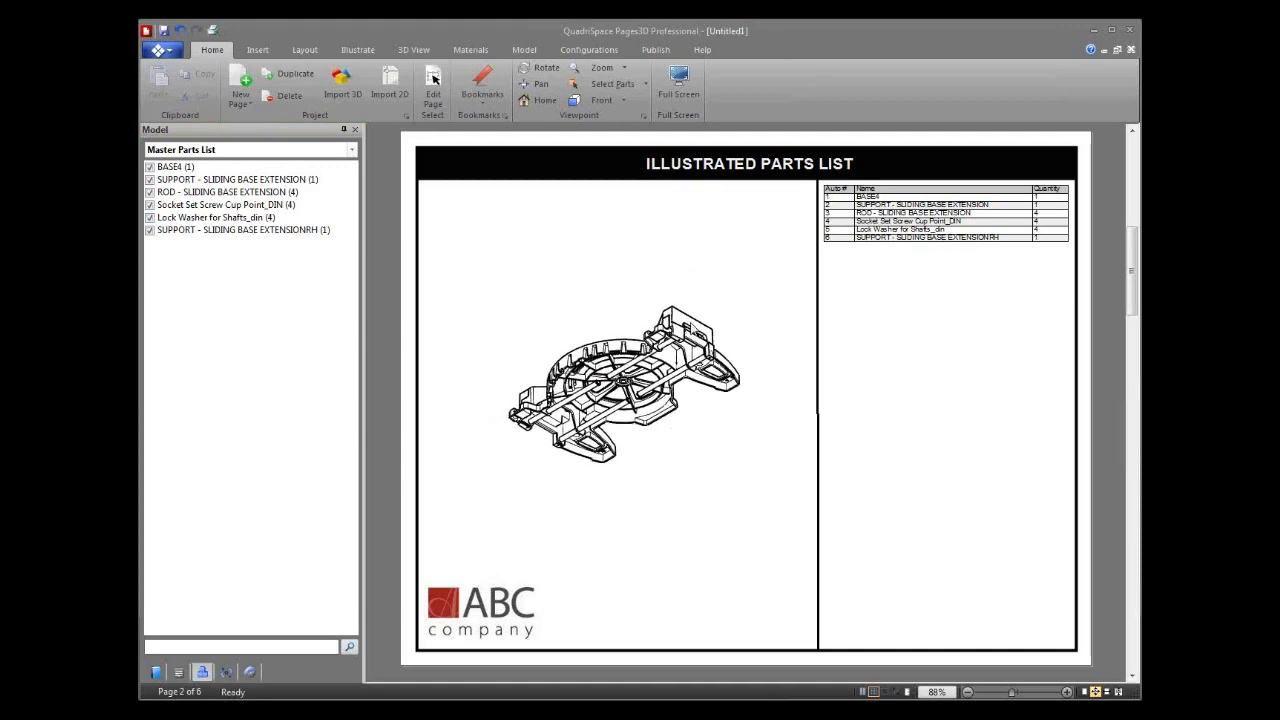
{"action": "left_click", "coordinate": [525, 50]}
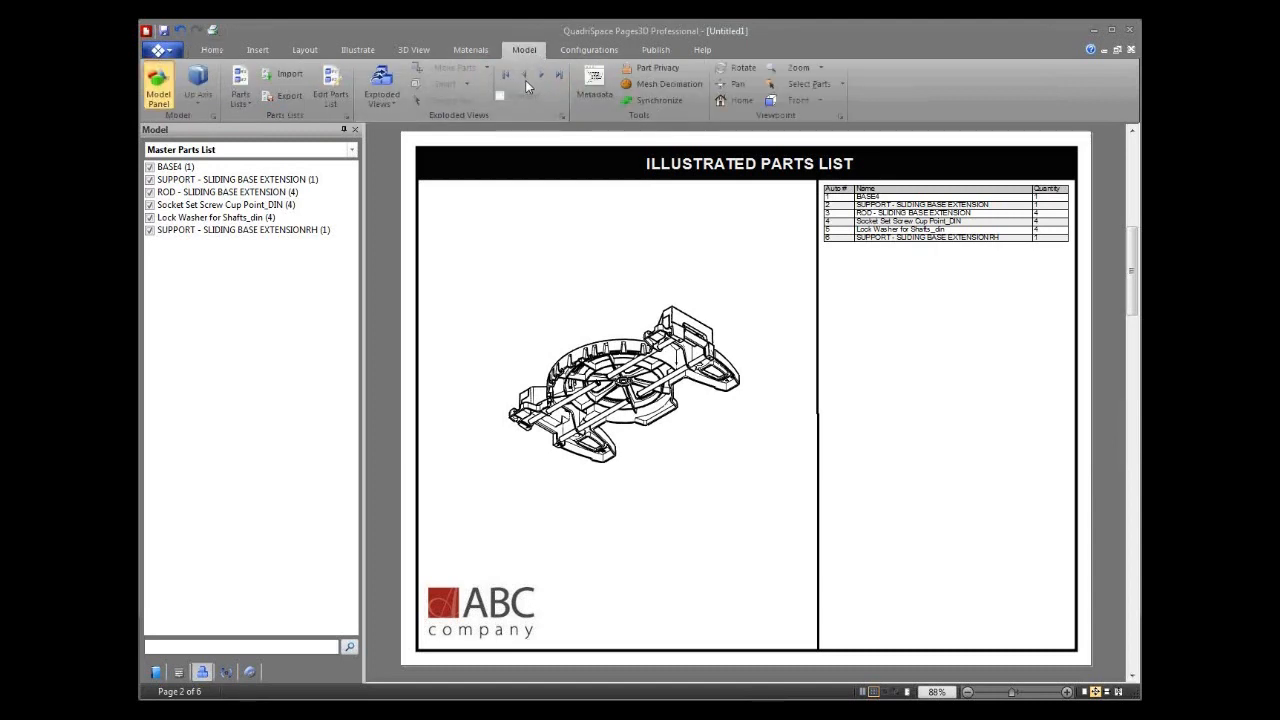
{"action": "left_click", "coordinate": [381, 88]}
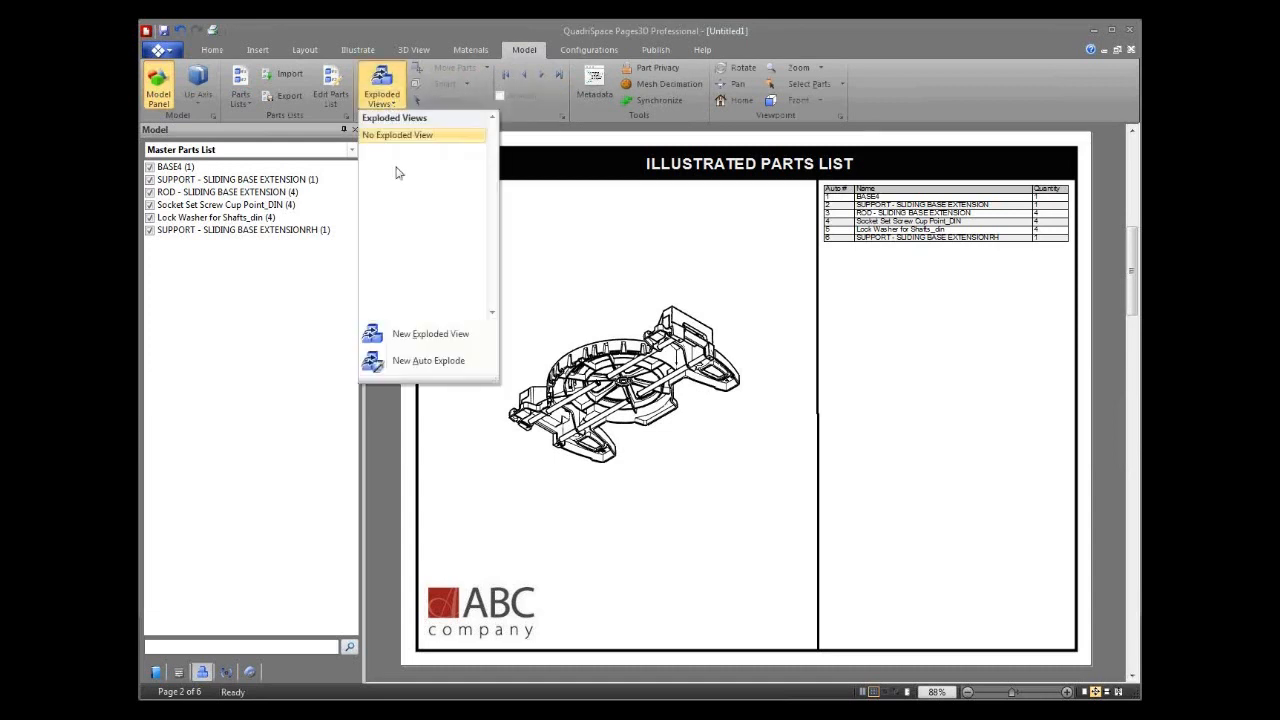
{"action": "left_click", "coordinate": [467, 345]}
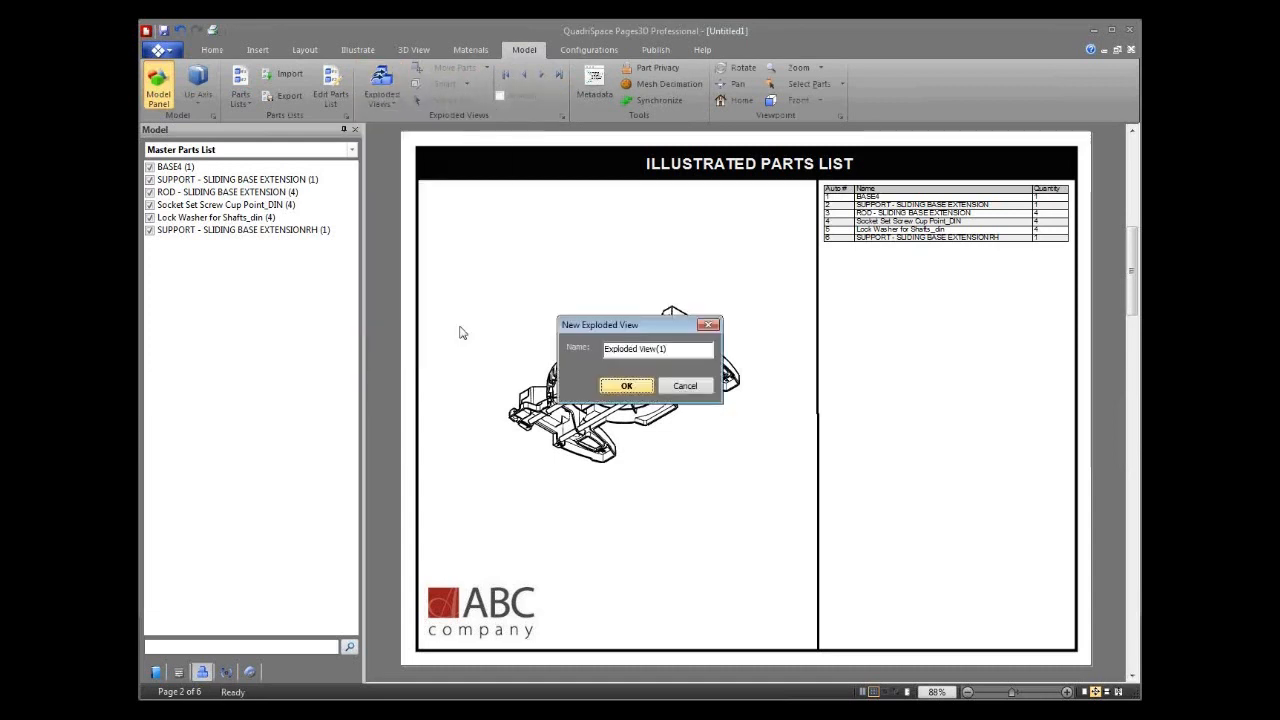
{"action": "left_click", "coordinate": [627, 387]}
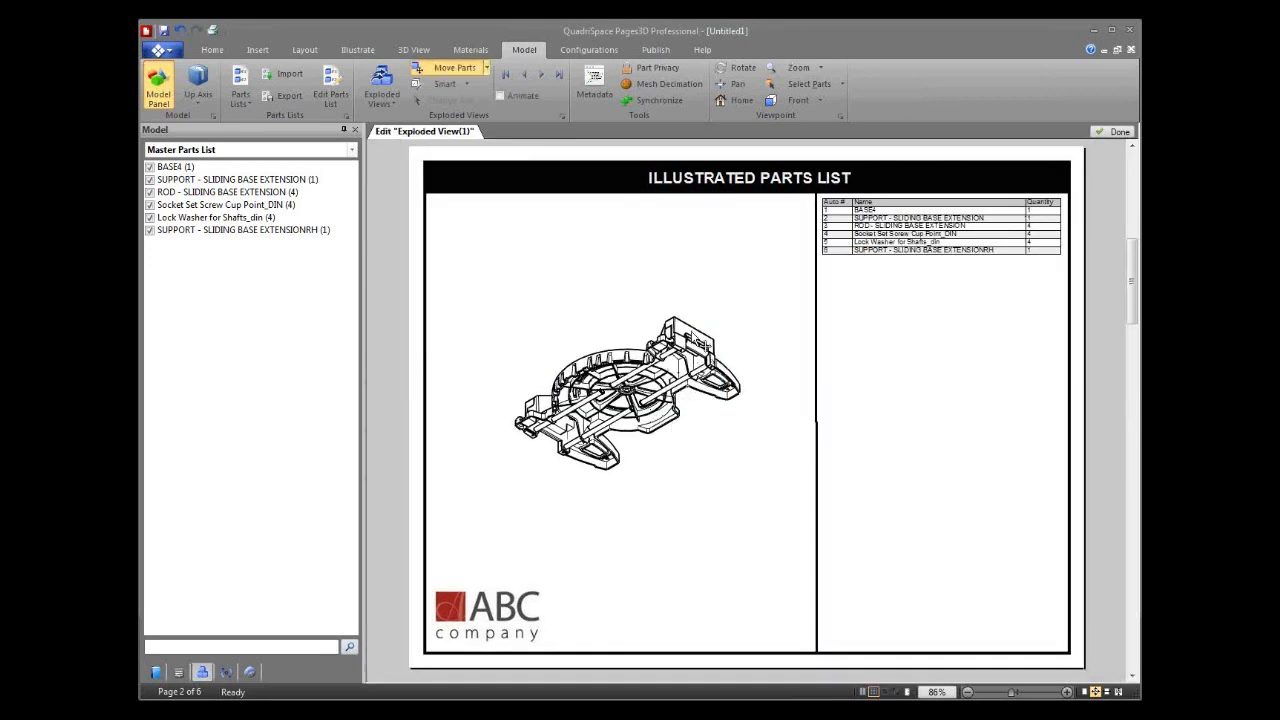
Step: Move the SUPPORT - SLIDING BASE EXTENSION part outward along the rods, away from the base, as the first explode step
{"action": "left_click", "coordinate": [703, 345]}
{"action": "left_click_drag", "start_coordinate": [713, 347], "coordinate": [809, 289]}
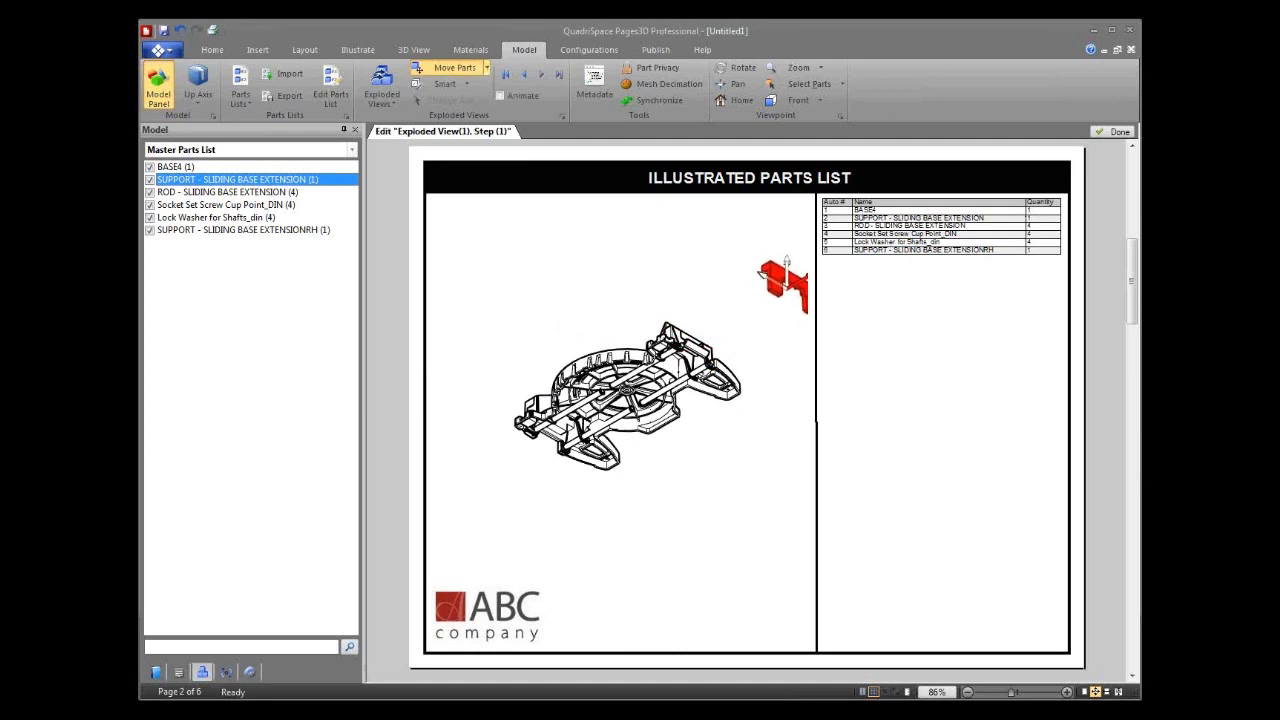
Step: Set the first explode step's X translation to 0.60 and shrink the illustration so the moved support fits inside the frame
{"action": "left_click", "coordinate": [179, 672]}
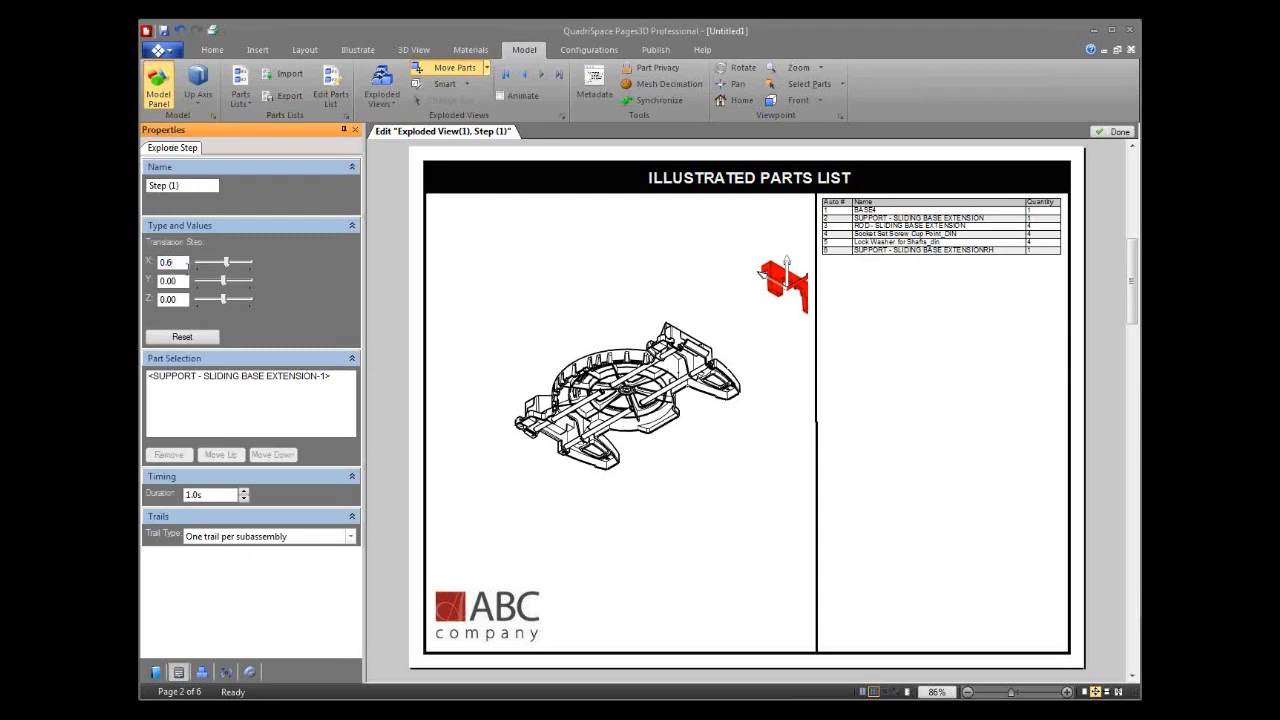
{"action": "key", "text": "Return"}
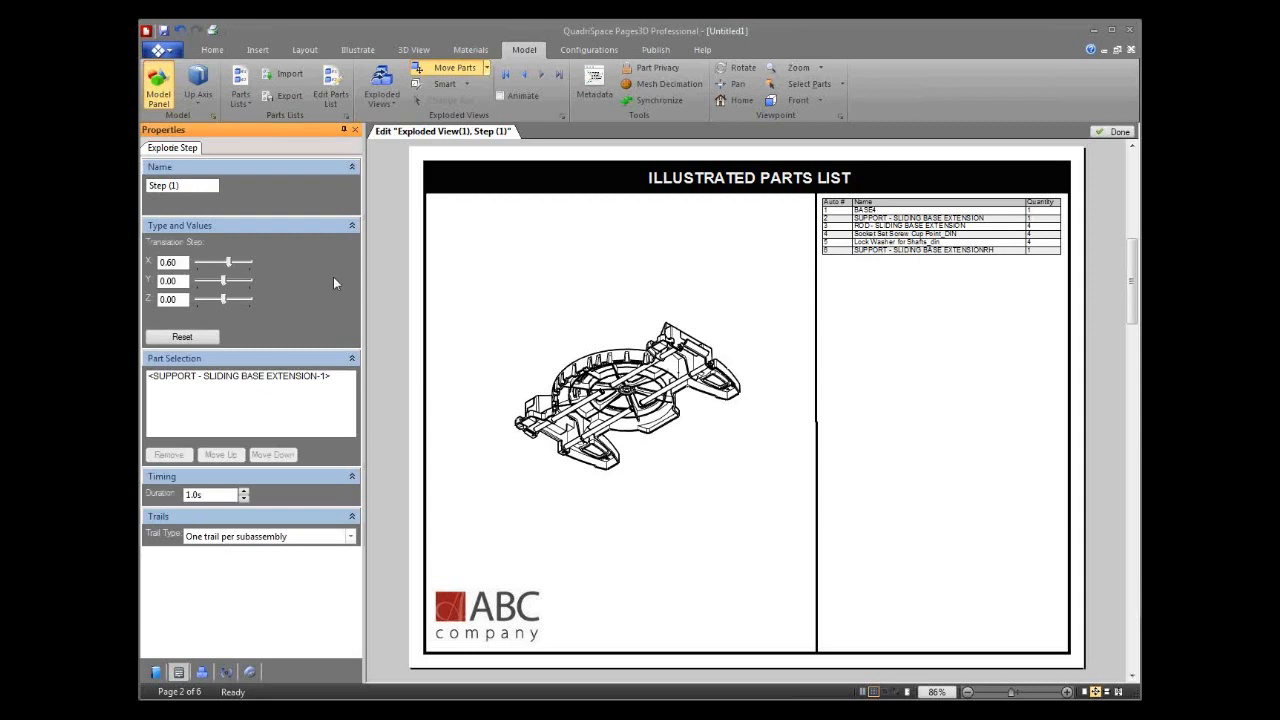
{"action": "right_click", "coordinate": [711, 446]}
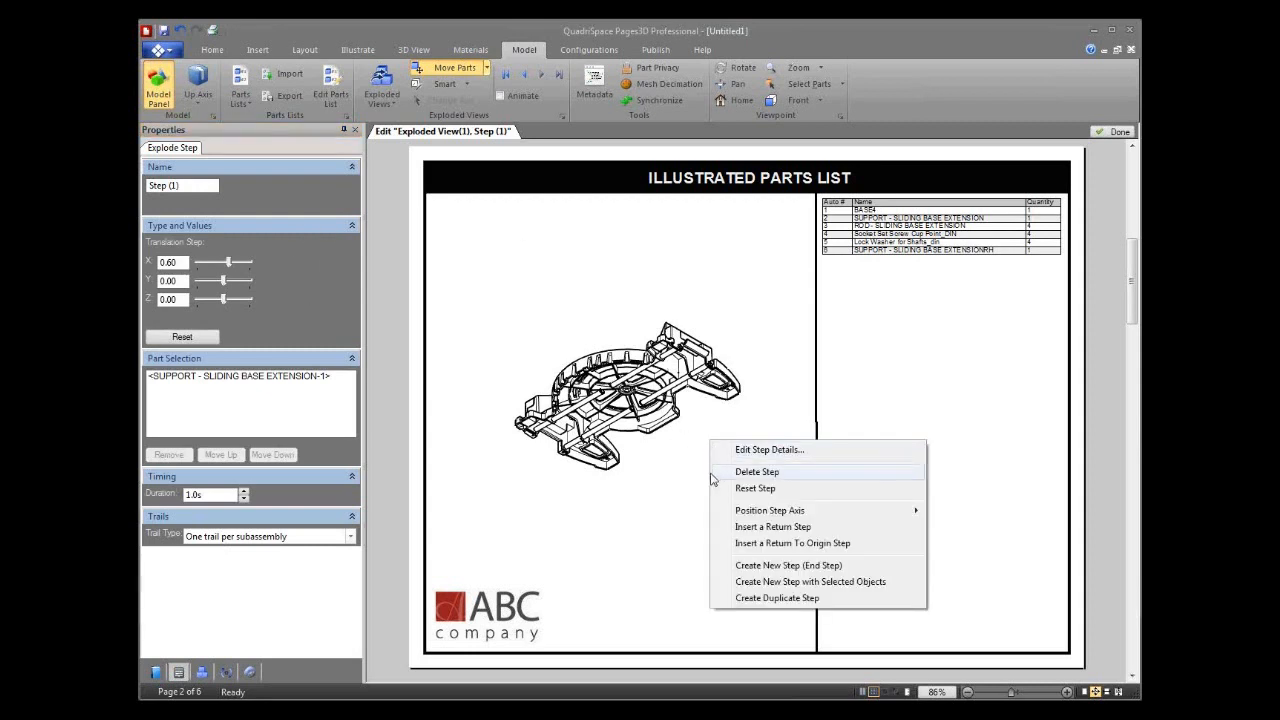
{"action": "left_click", "coordinate": [700, 425]}
{"action": "scroll", "coordinate": [704, 423], "scroll_direction": "down", "scroll_amount": 1}
{"action": "scroll", "coordinate": [700, 420], "scroll_direction": "down", "scroll_amount": 2}
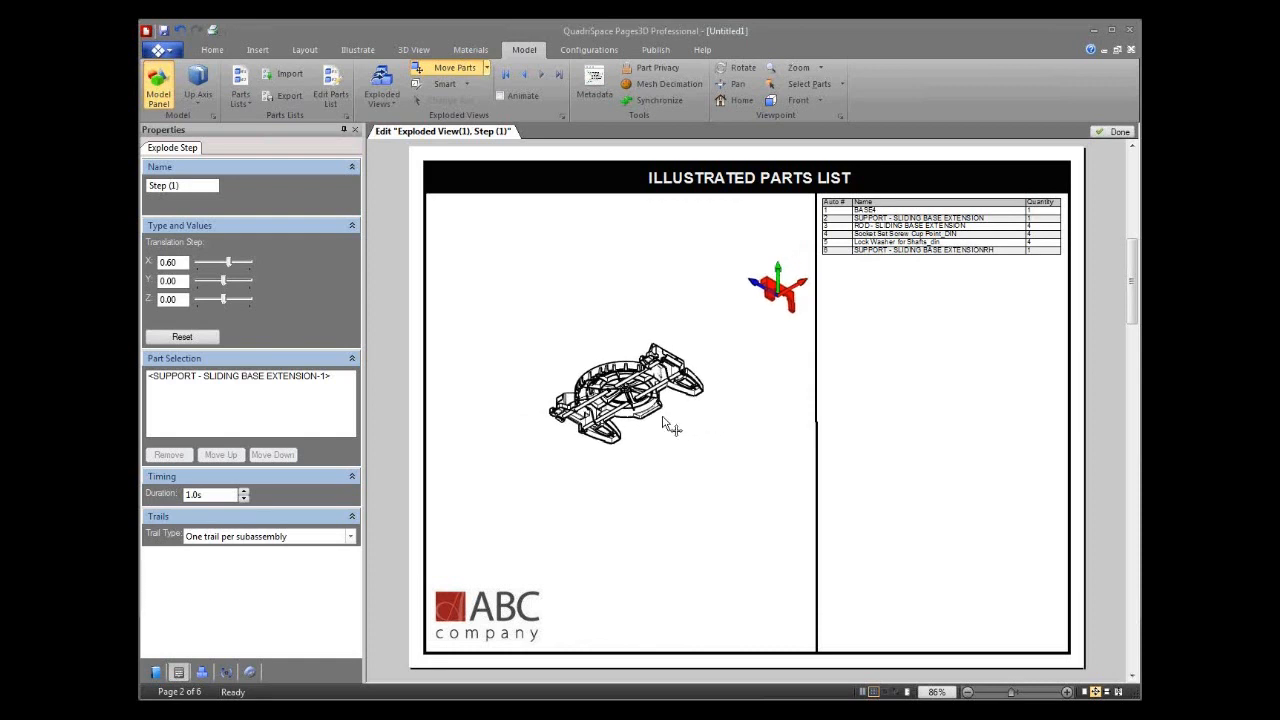
Step: Move the SUPPORT - SLIDING BASE EXTENSIONRH part outward on the opposite side of the base with an X translation of -0.60
{"action": "left_click", "coordinate": [202, 672]}
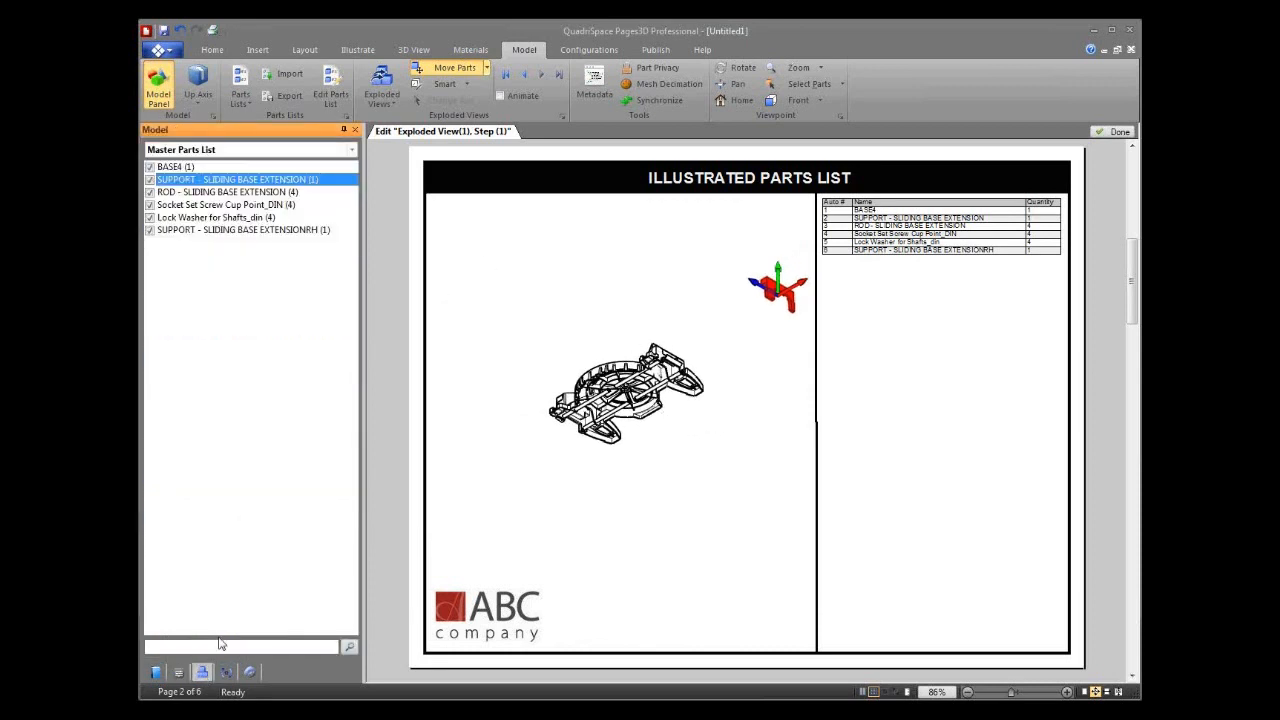
{"action": "left_click", "coordinate": [238, 231]}
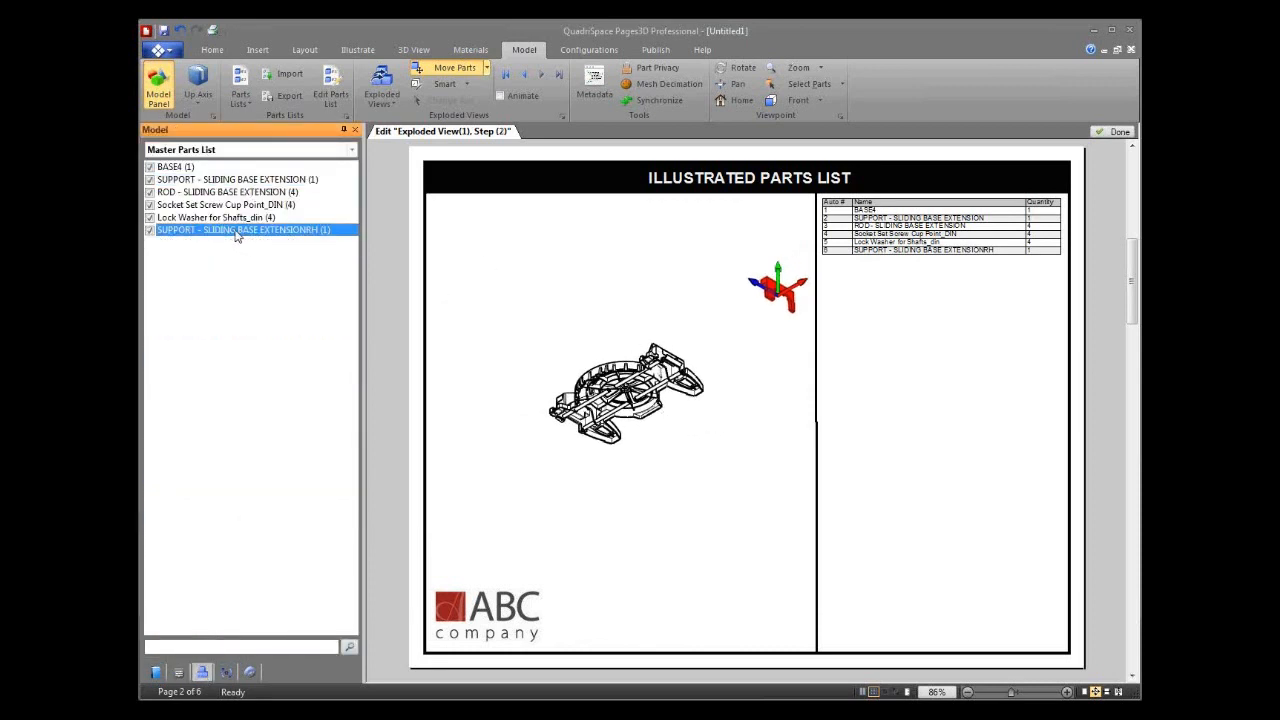
{"action": "left_click_drag", "start_coordinate": [550, 401], "coordinate": [458, 458]}
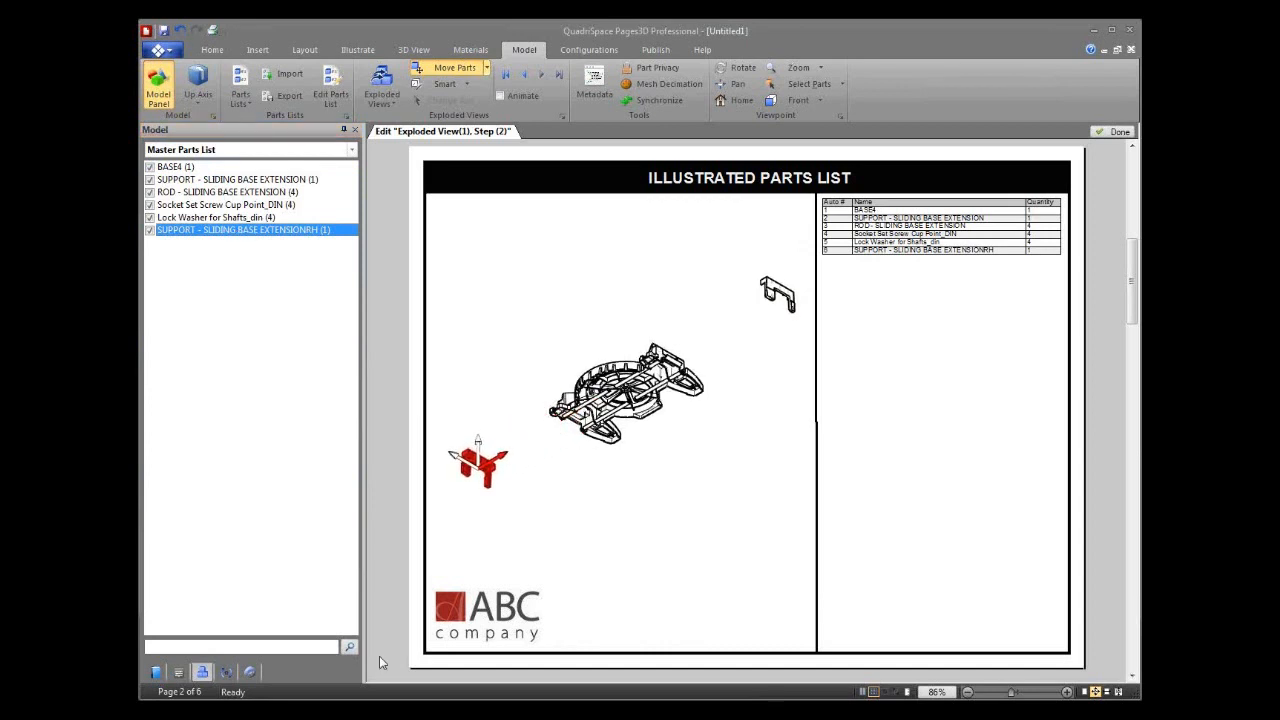
{"action": "left_click", "coordinate": [180, 674]}
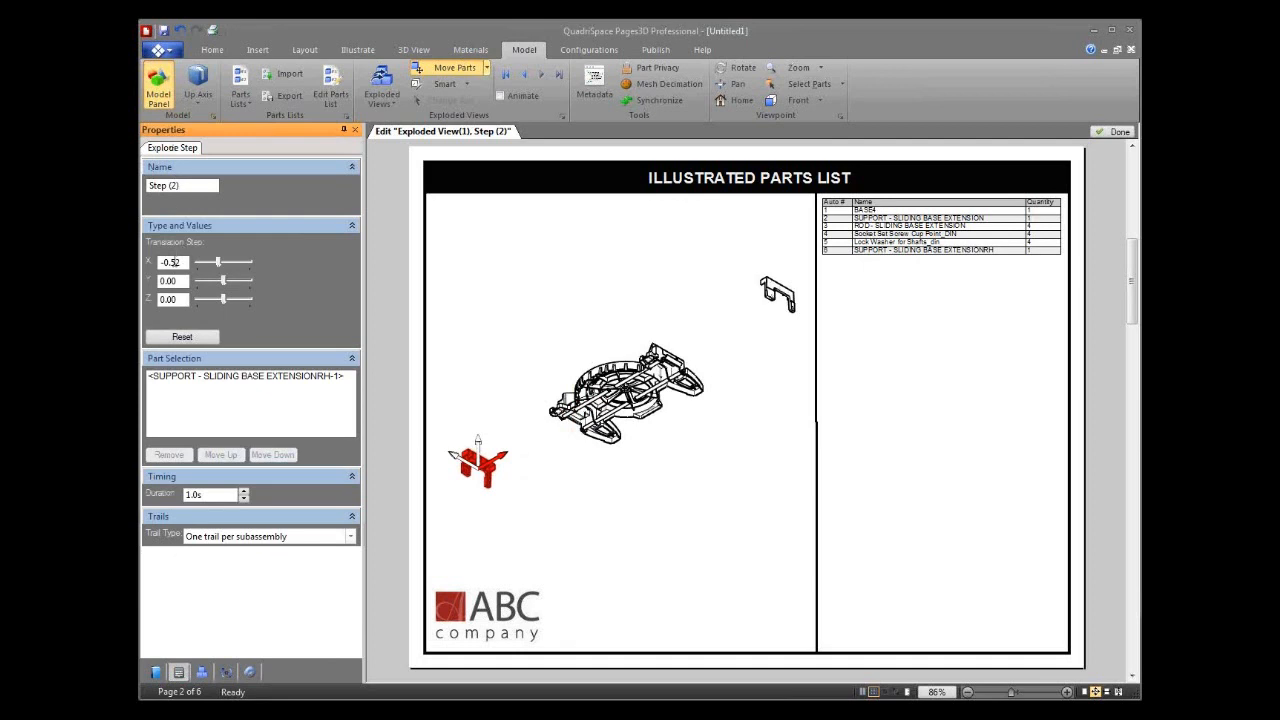
{"action": "left_click_drag", "start_coordinate": [172, 262], "coordinate": [225, 264]}
{"action": "type", "text": "6"}
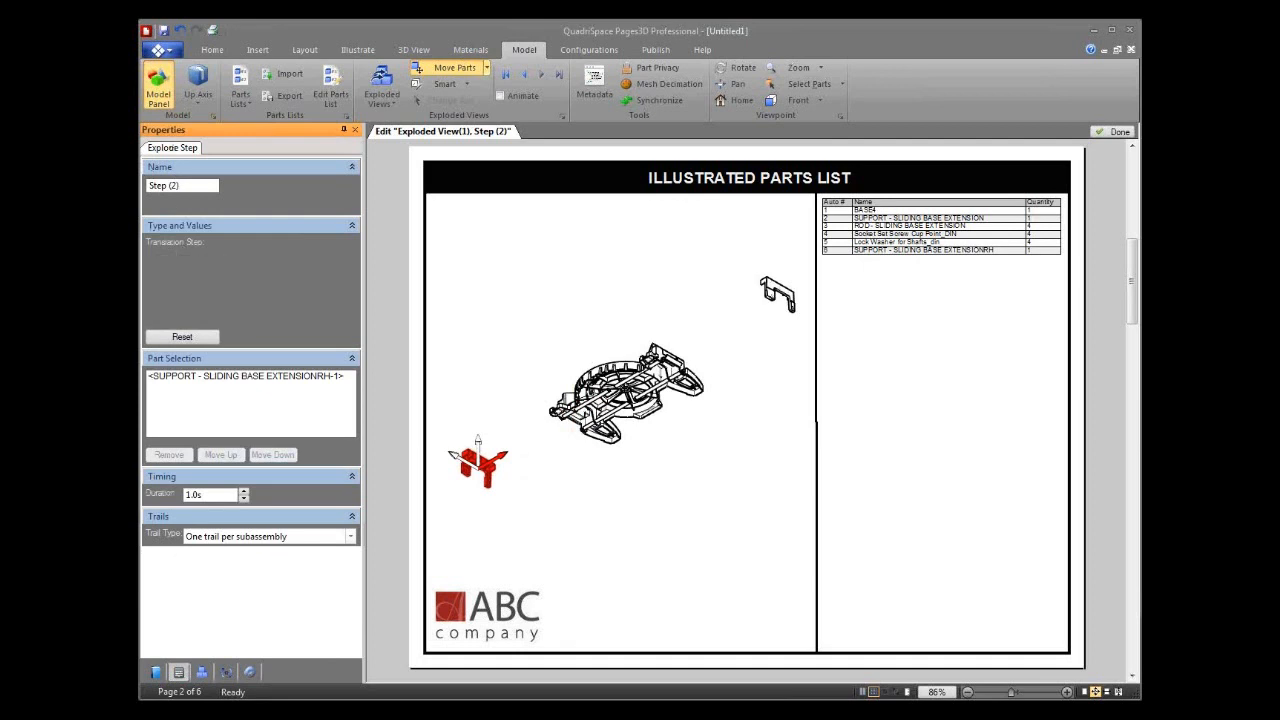
{"action": "key", "text": "Return"}
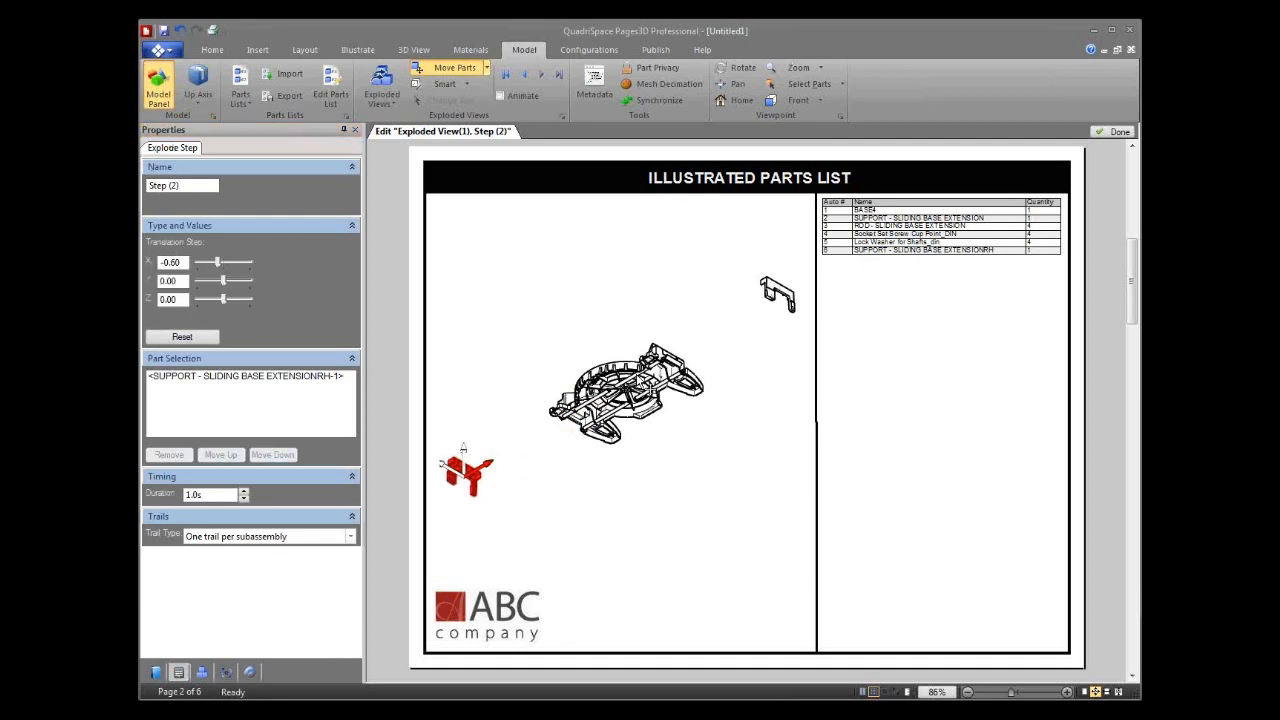
Step: Move the two sliding base extension rods nearest the first support out of the base together, with an X translation of 0.40
{"action": "left_click", "coordinate": [640, 384]}
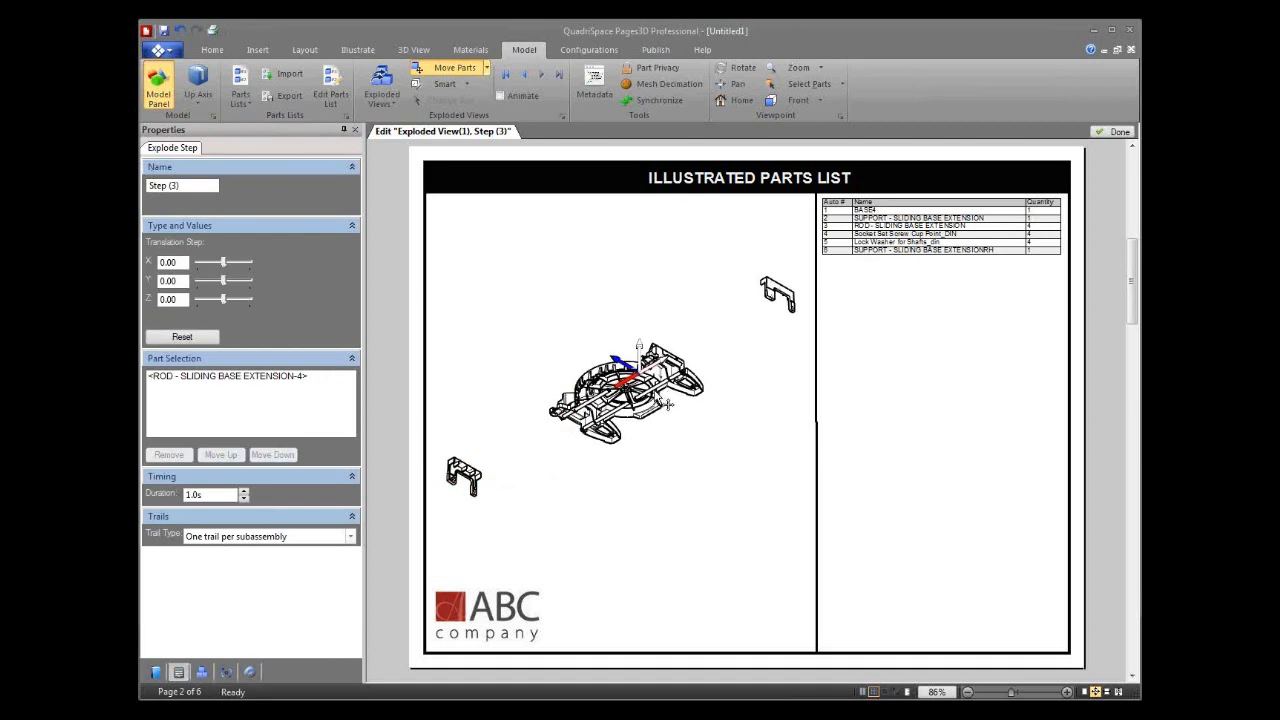
{"action": "left_click", "coordinate": [667, 403], "text": "ctrl"}
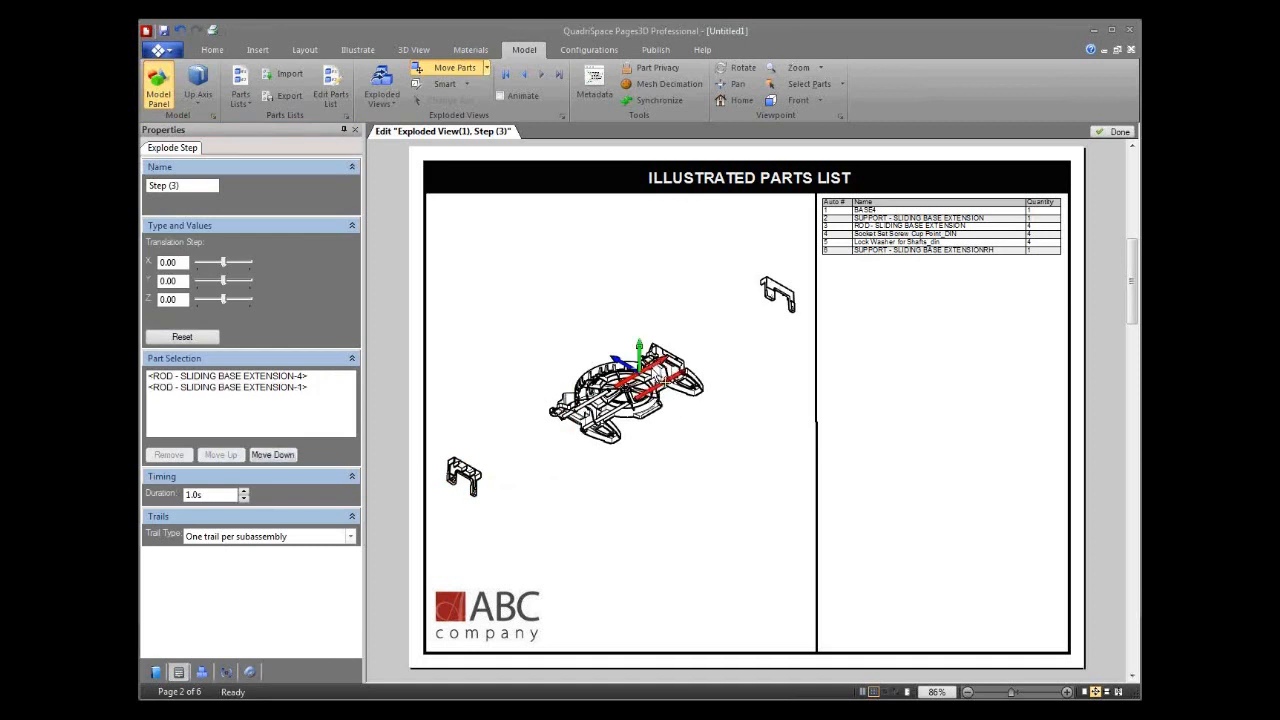
{"action": "left_click_drag", "start_coordinate": [660, 361], "coordinate": [718, 328]}
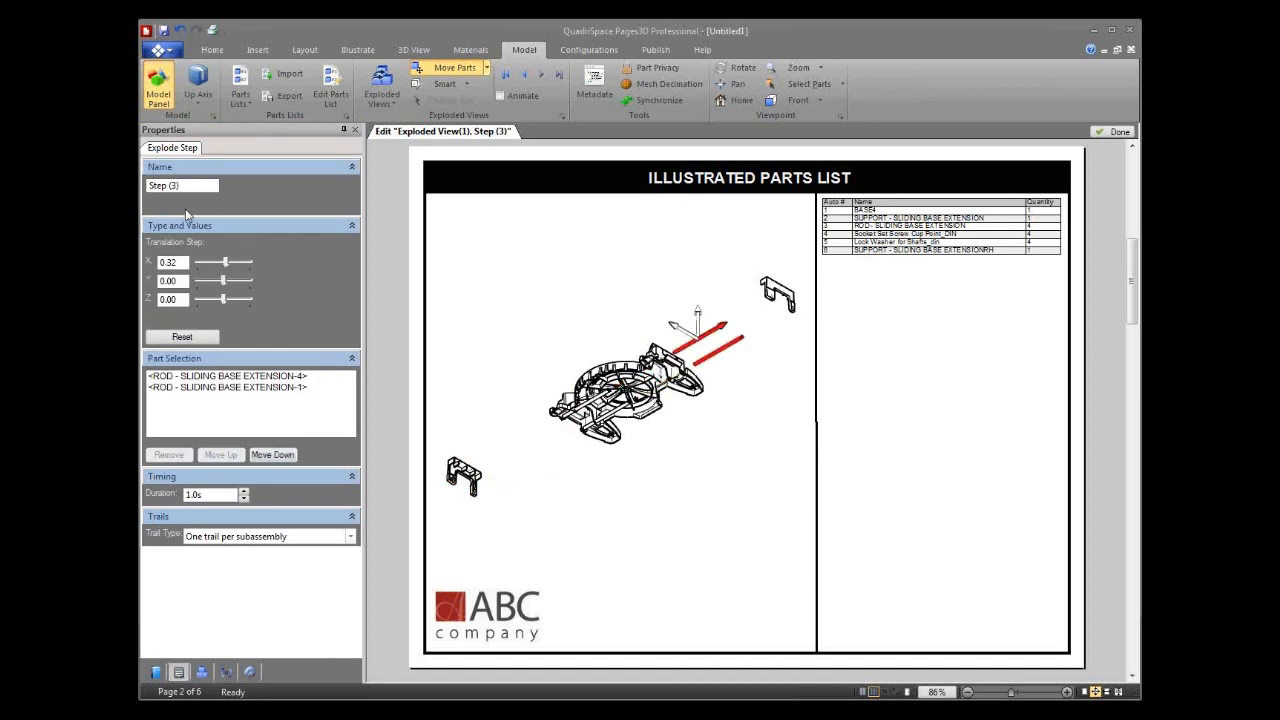
{"action": "double_click", "coordinate": [170, 262]}
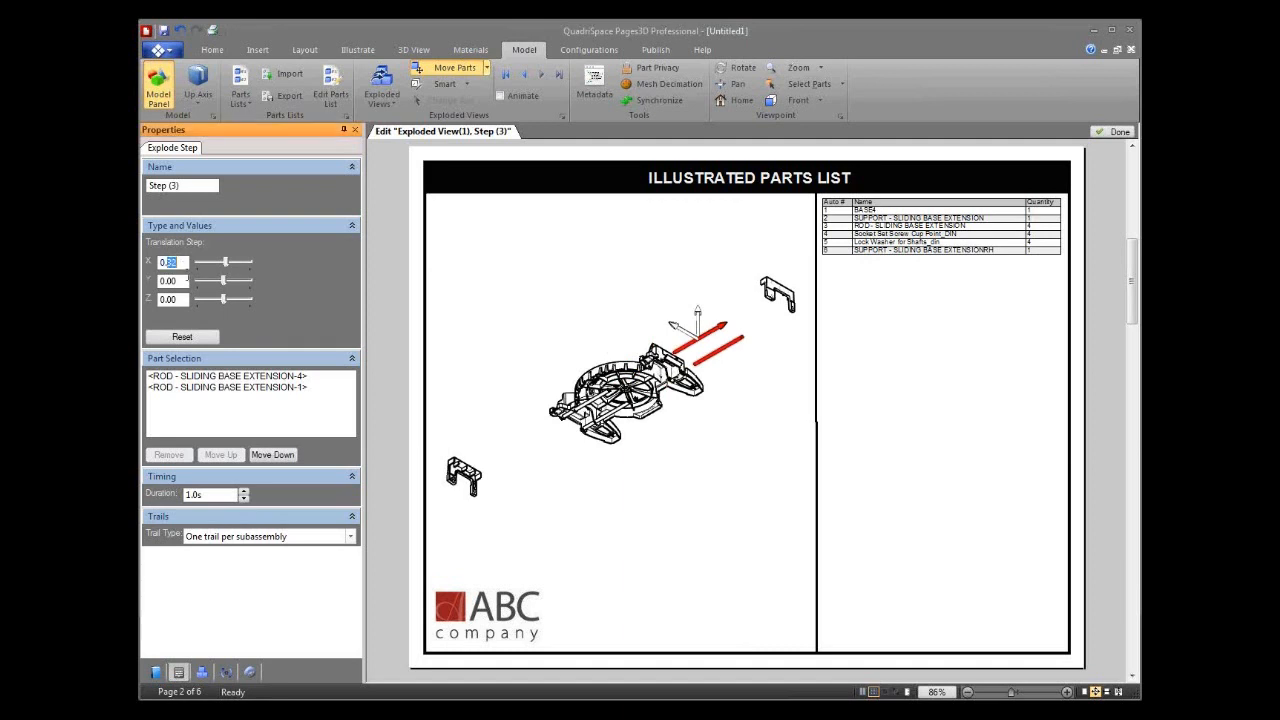
{"action": "type", "text": "0.4"}
{"action": "key", "text": "Return"}
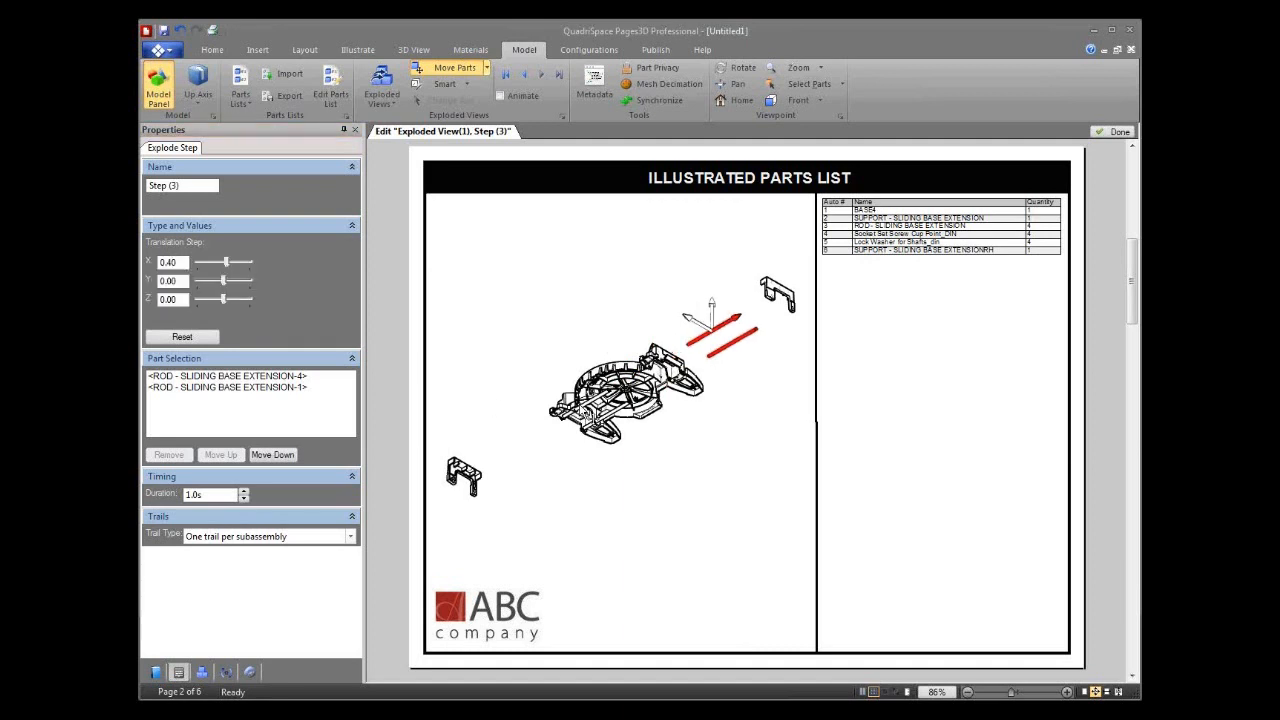
Step: Move the other two sliding base extension rods out toward the RH support together, with an X translation of -0.40
{"action": "left_click", "coordinate": [626, 429]}
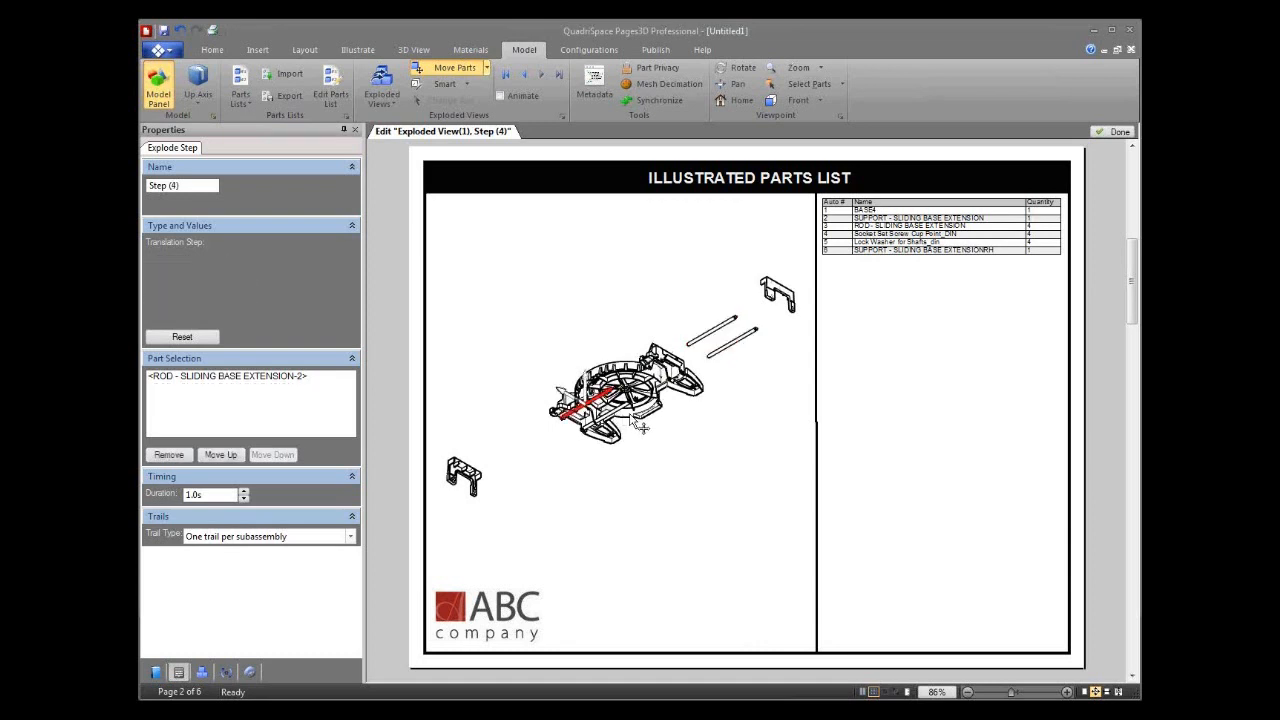
{"action": "left_click", "coordinate": [606, 413], "text": "ctrl"}
{"action": "left_click_drag", "start_coordinate": [606, 413], "coordinate": [541, 443]}
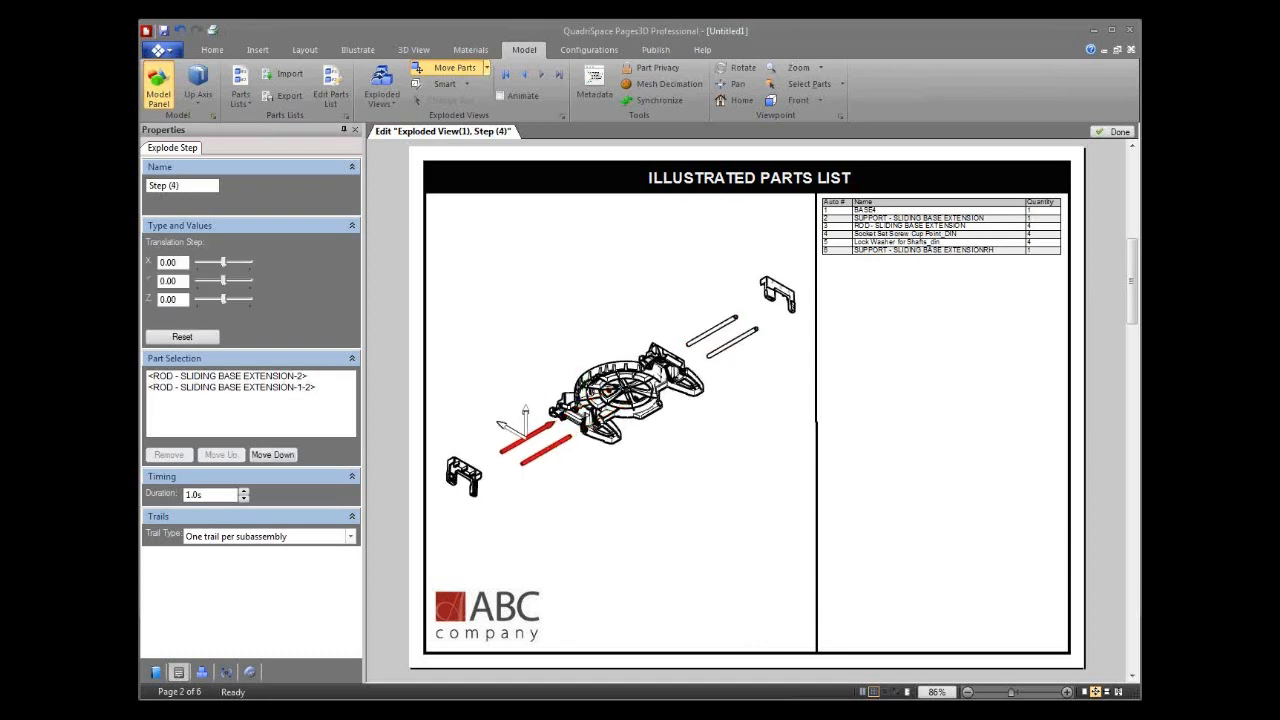
{"action": "left_click", "coordinate": [173, 262]}
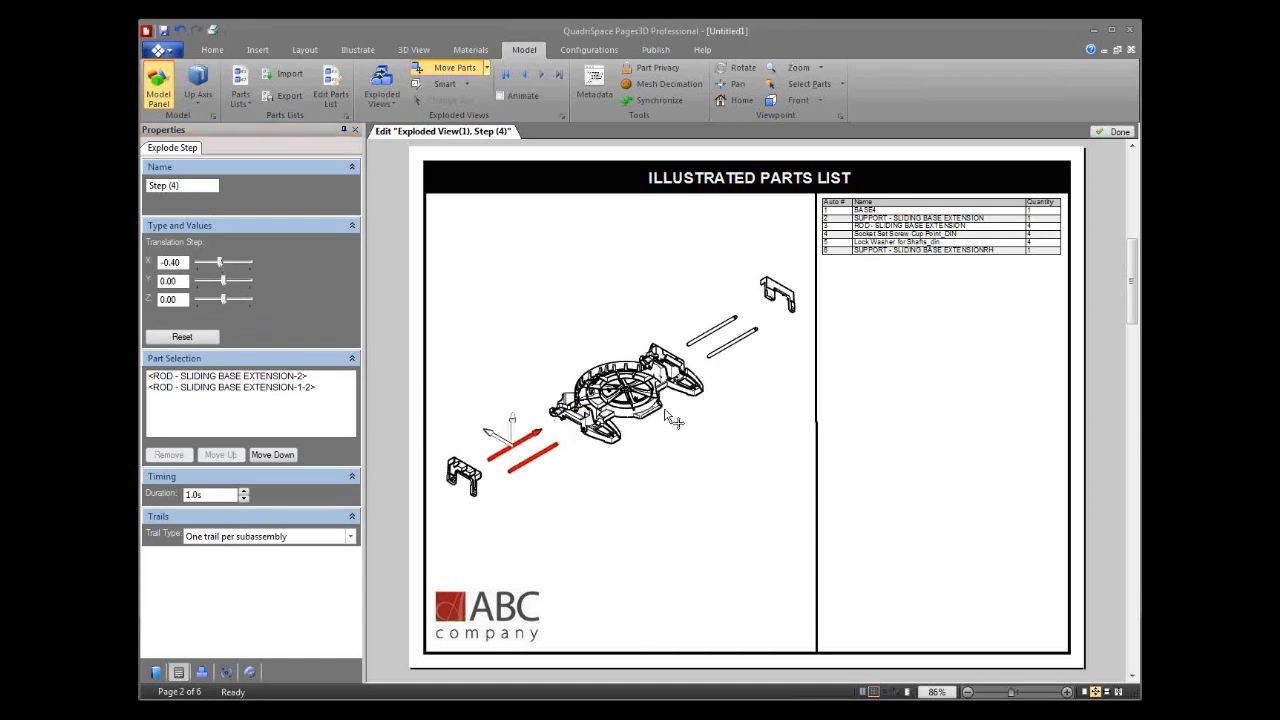
Step: Move all the socket set screws and lock washers straight down below the base together, and finish editing the exploded view
{"action": "left_click", "coordinate": [201, 672]}
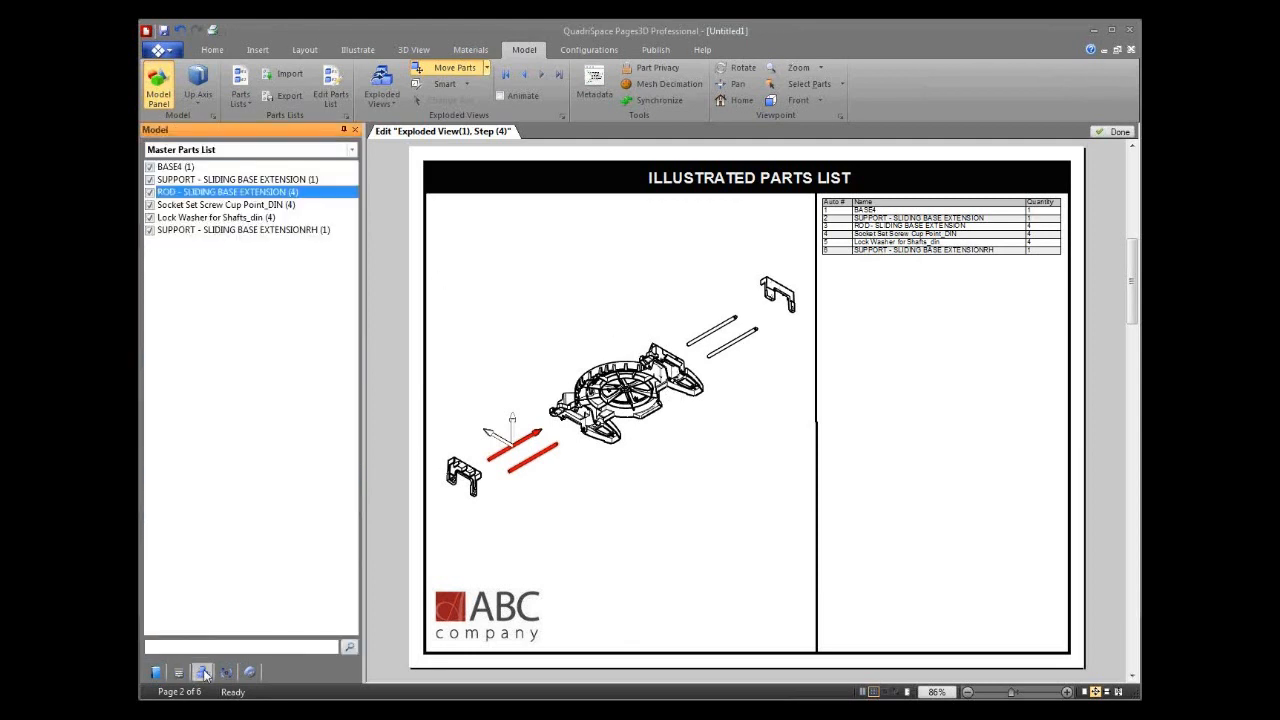
{"action": "left_click", "coordinate": [201, 205]}
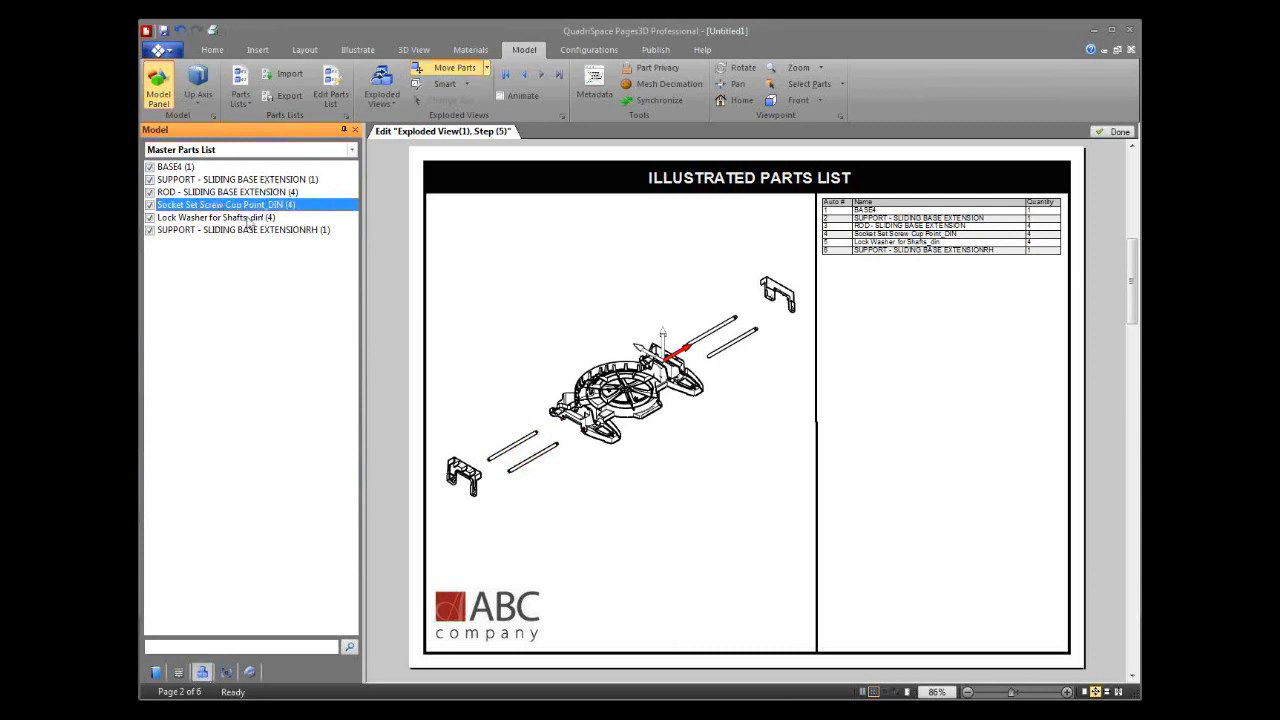
{"action": "left_click", "coordinate": [248, 217], "text": "ctrl"}
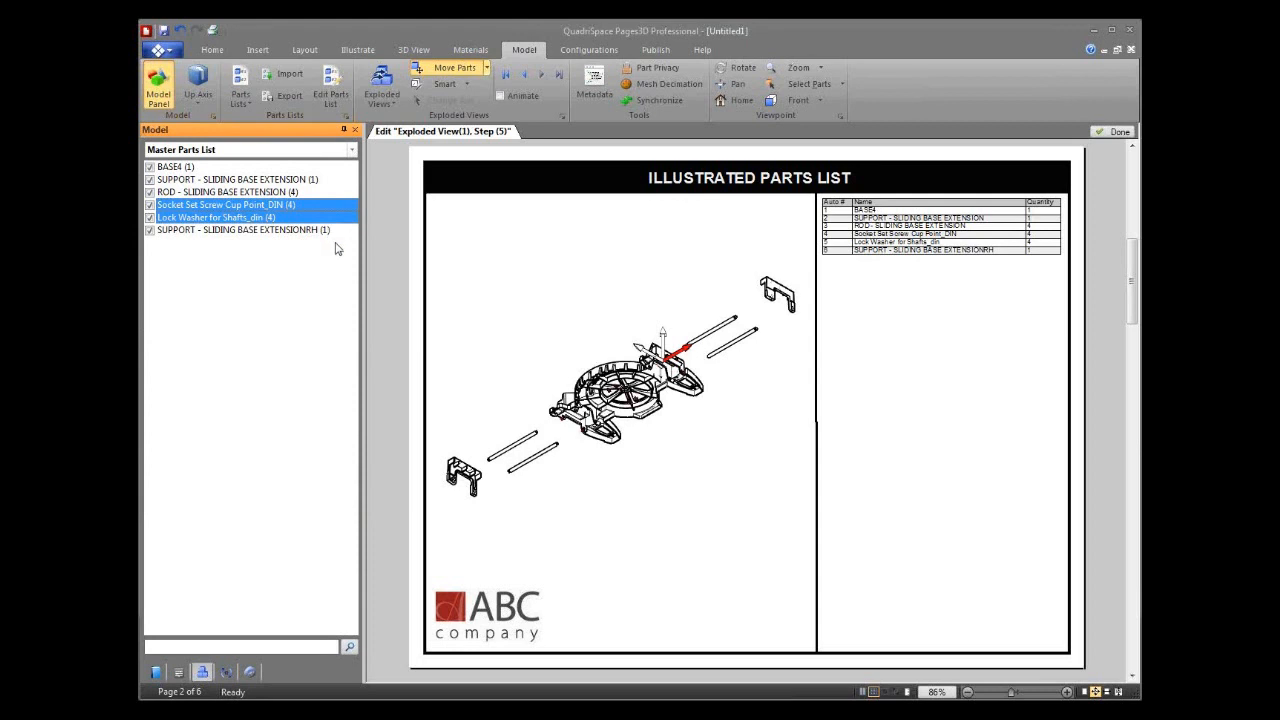
{"action": "left_click_drag", "start_coordinate": [662, 340], "coordinate": [662, 440]}
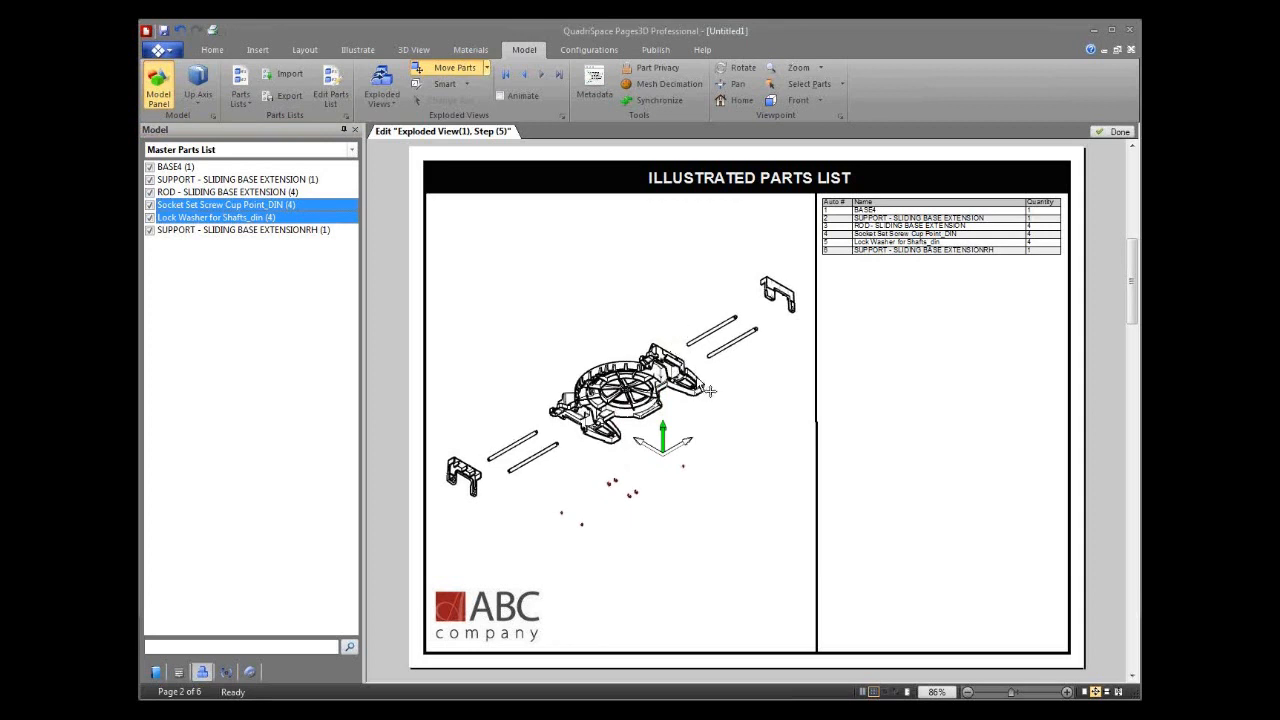
{"action": "left_click", "coordinate": [1110, 133]}
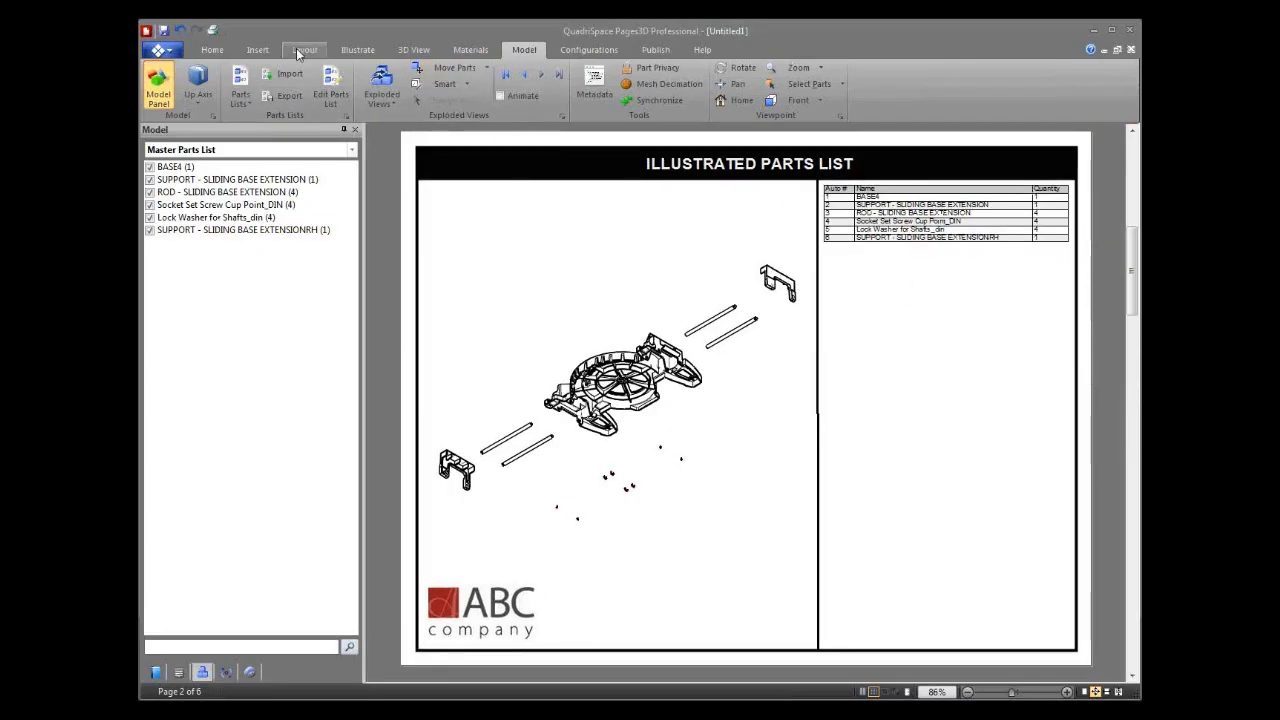
Step: Show the explode trails in the base illustration in the black theme color
{"action": "left_click", "coordinate": [415, 50]}
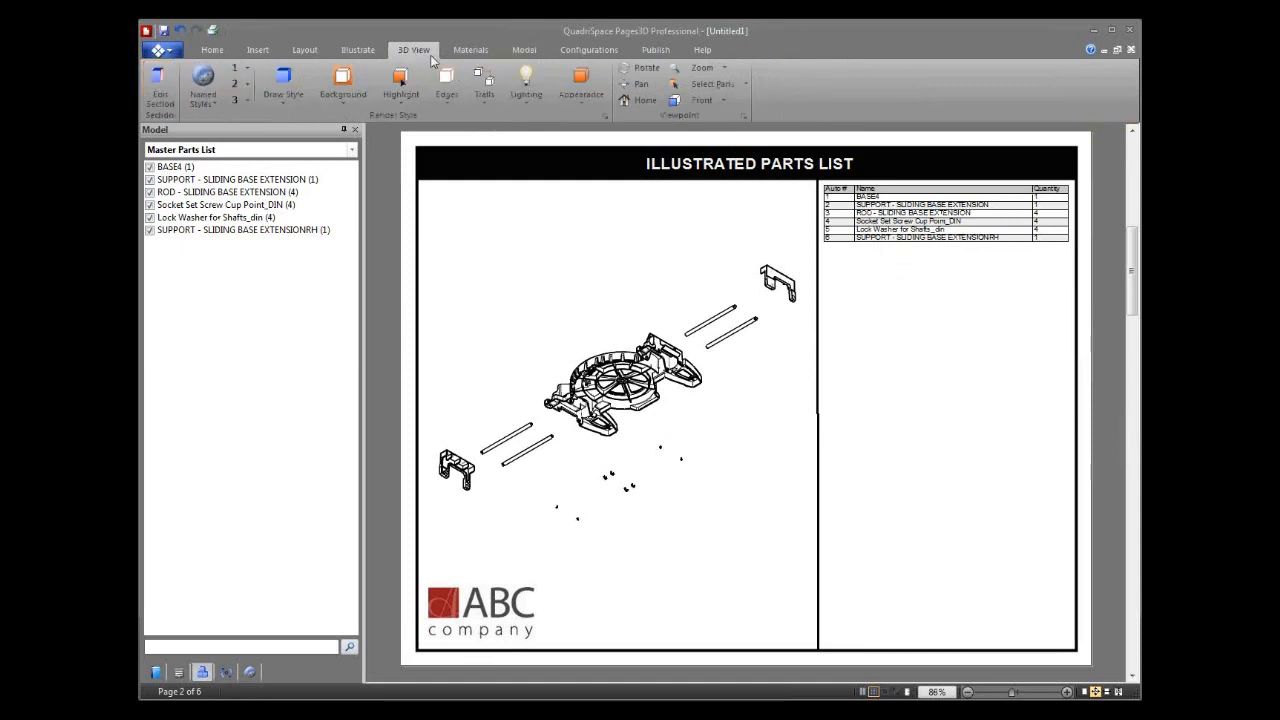
{"action": "left_click", "coordinate": [484, 95]}
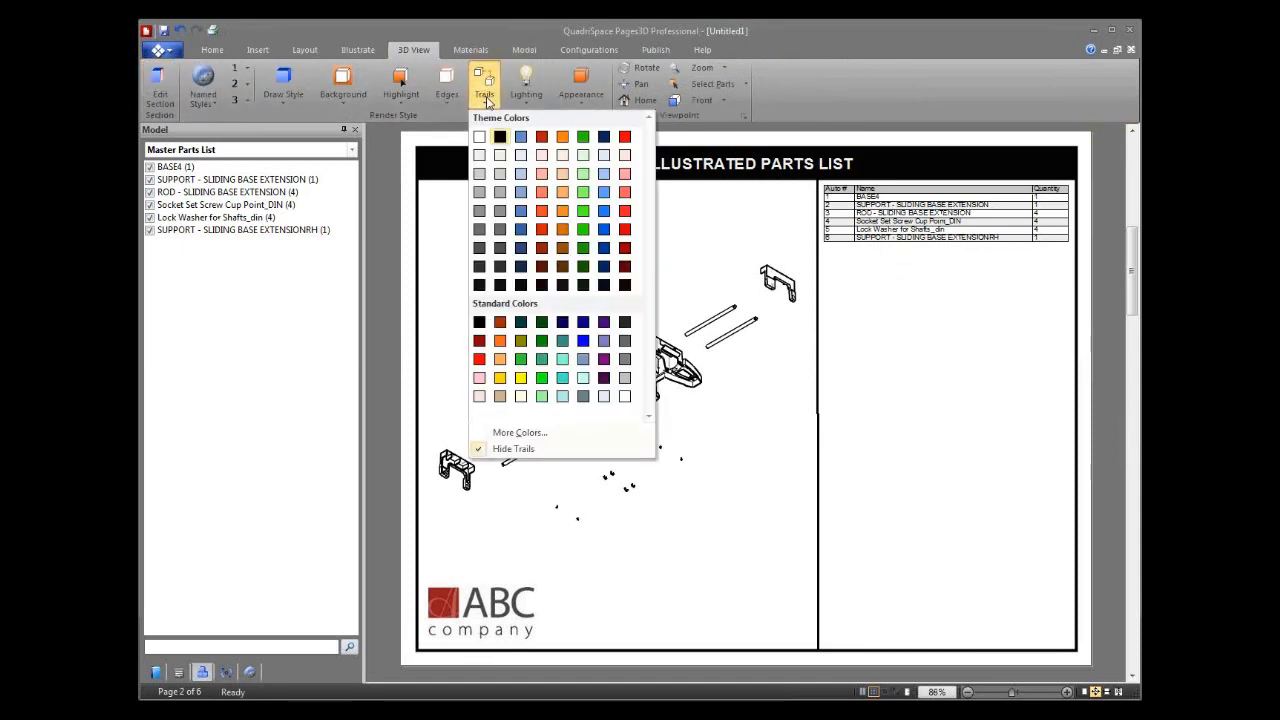
{"action": "left_click", "coordinate": [501, 138]}
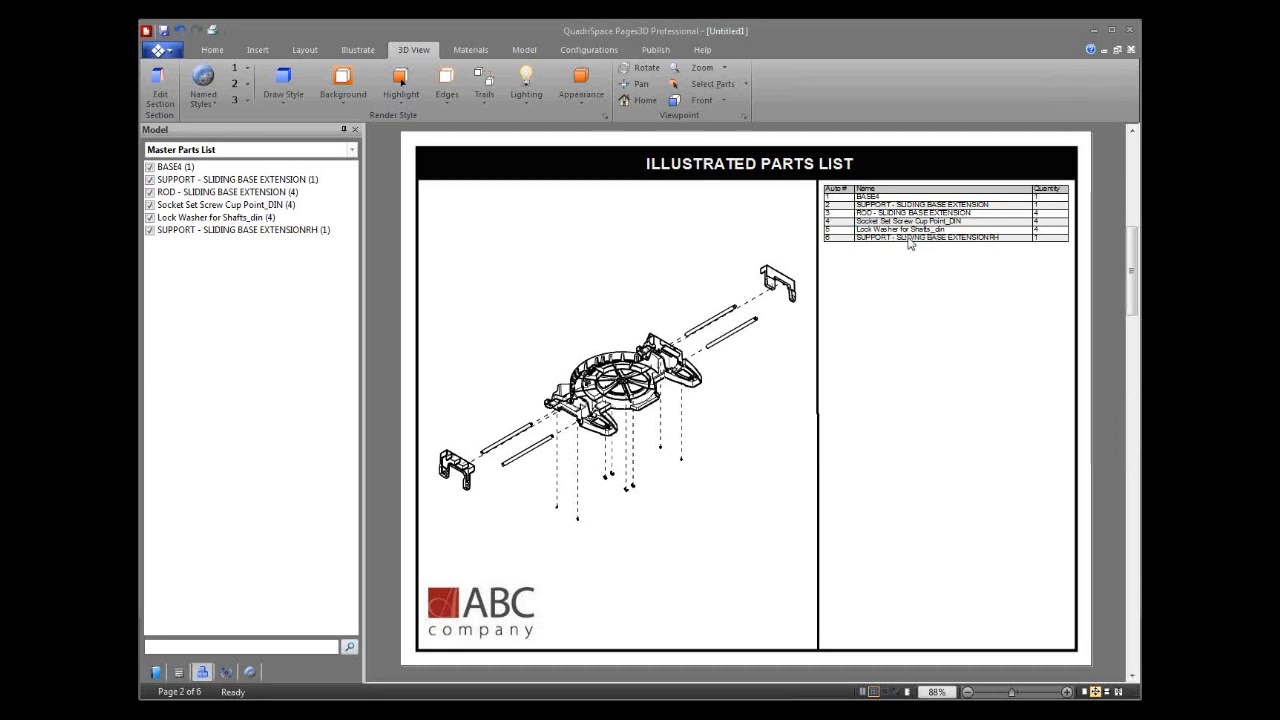
Step: Create a new illustration with the default name Illustration(1) at the end of the StoryBoard and open it for markup editing
{"action": "left_click", "coordinate": [358, 52]}
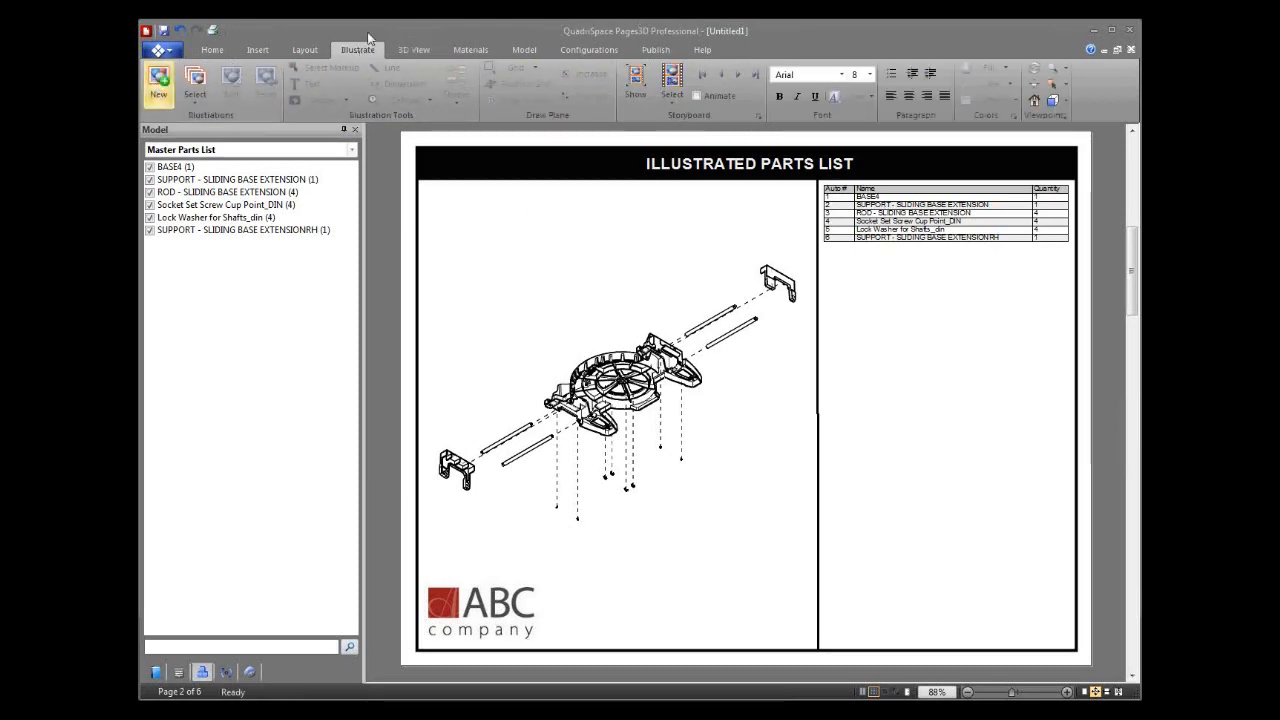
{"action": "left_click", "coordinate": [157, 95]}
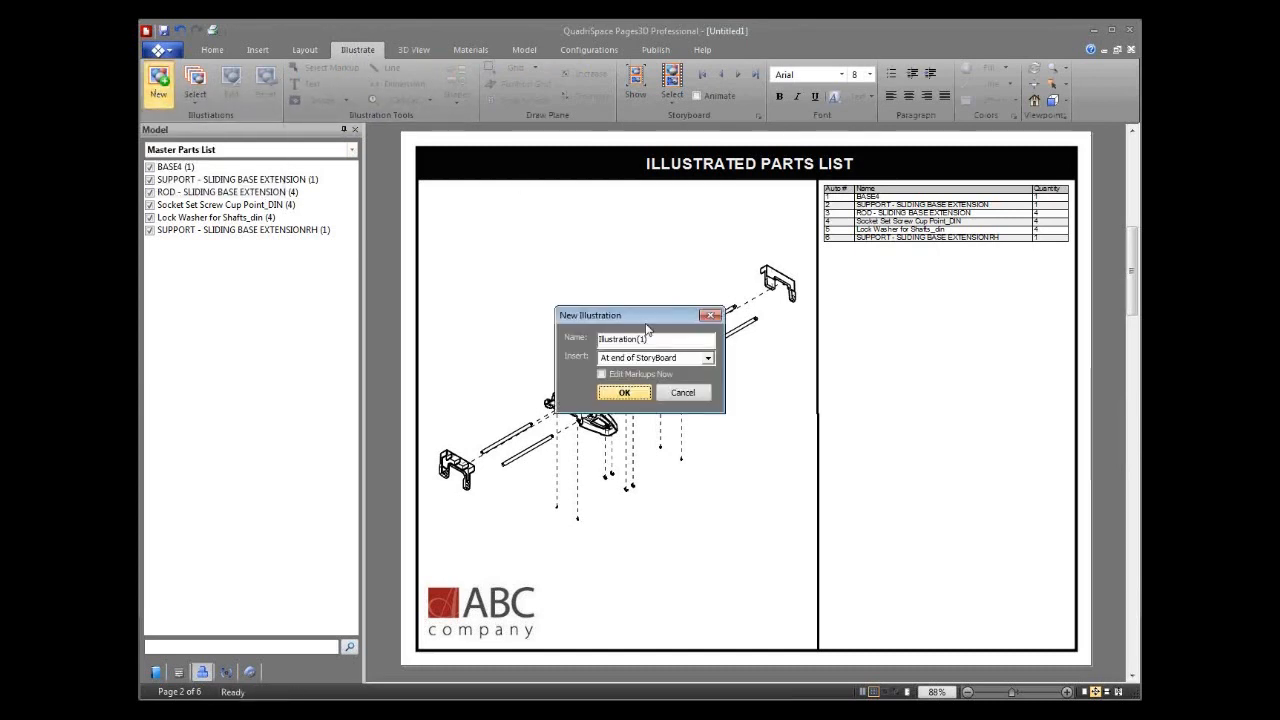
{"action": "left_click", "coordinate": [627, 374]}
{"action": "left_click", "coordinate": [624, 393]}
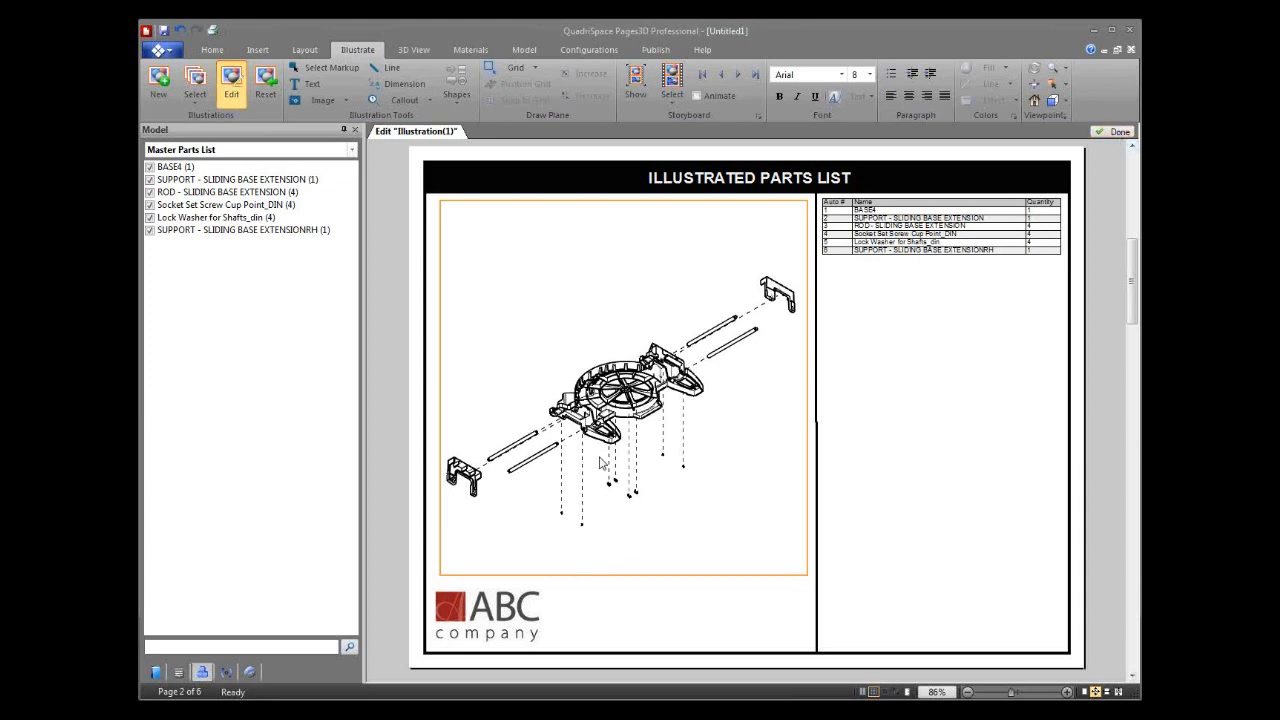
Step: Insert a single callout above the base that points to the BASE4 part, and delete it again
{"action": "left_click", "coordinate": [405, 100]}
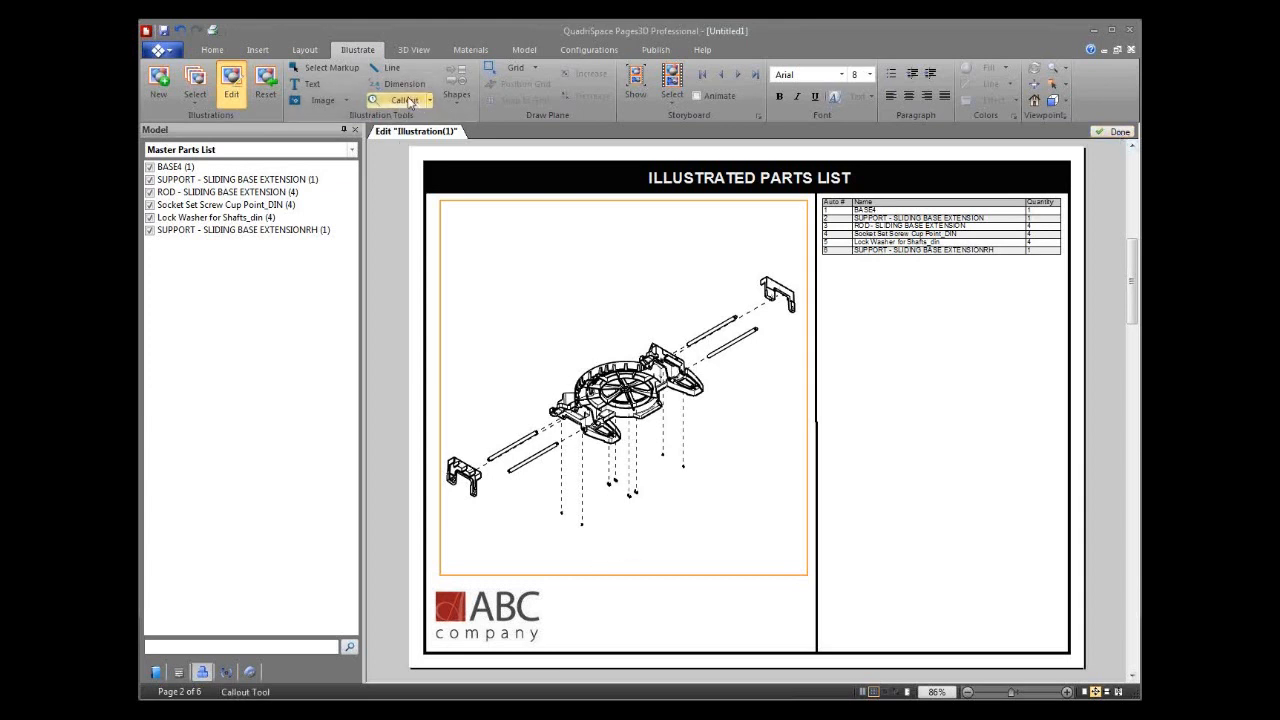
{"action": "left_click", "coordinate": [408, 100]}
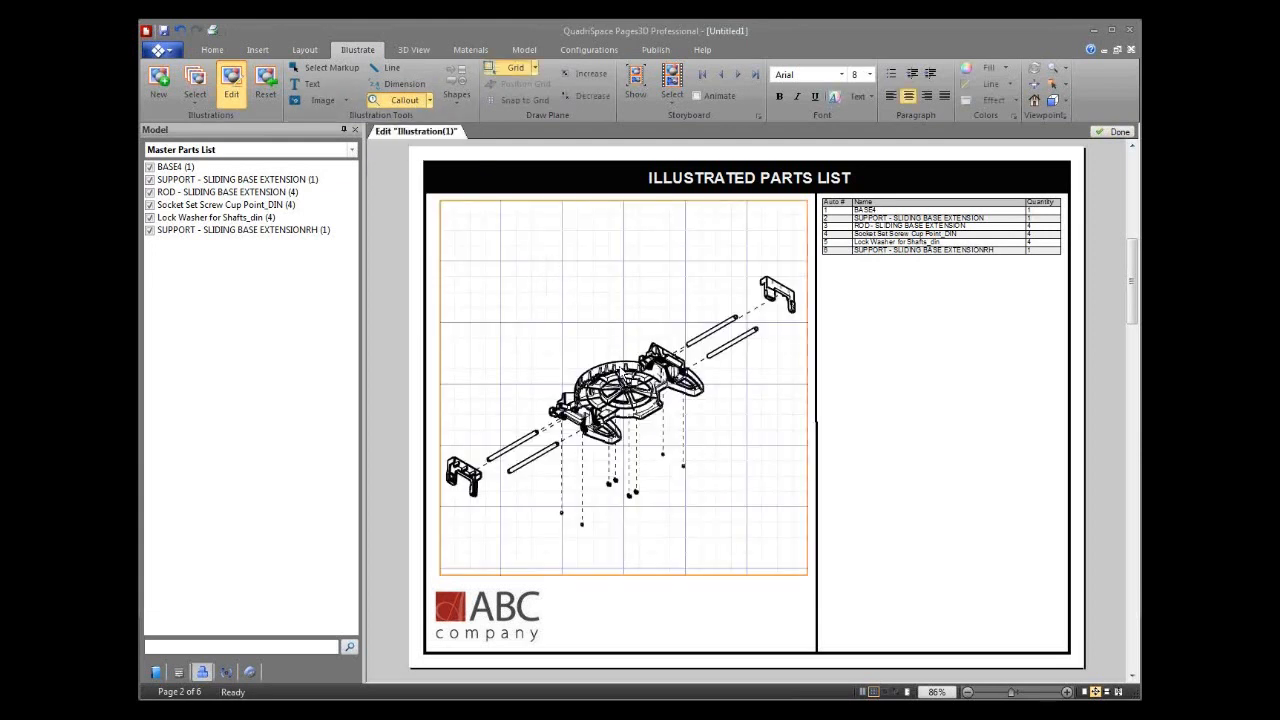
{"action": "left_click", "coordinate": [610, 354]}
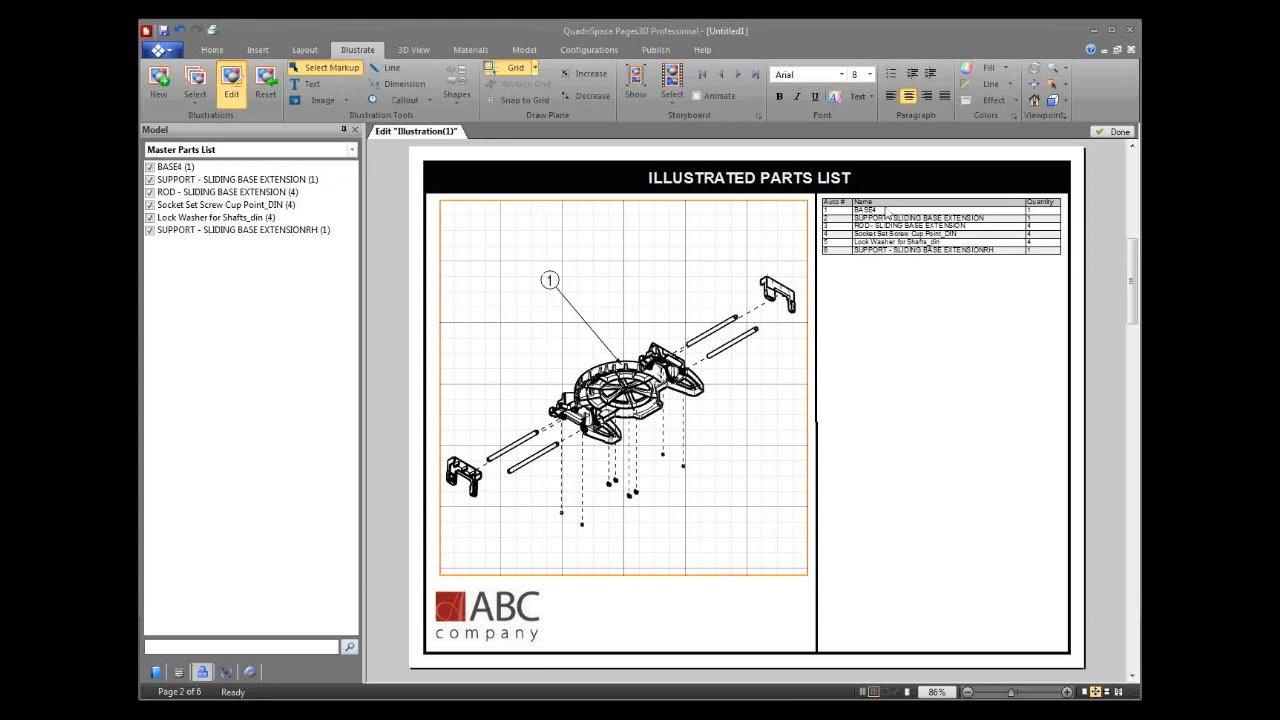
{"action": "left_click", "coordinate": [552, 282]}
{"action": "key", "text": "Delete"}
Step: Create callouts automatically for all visible parts and move the callout column to the open area right of the base
{"action": "left_click", "coordinate": [430, 100]}
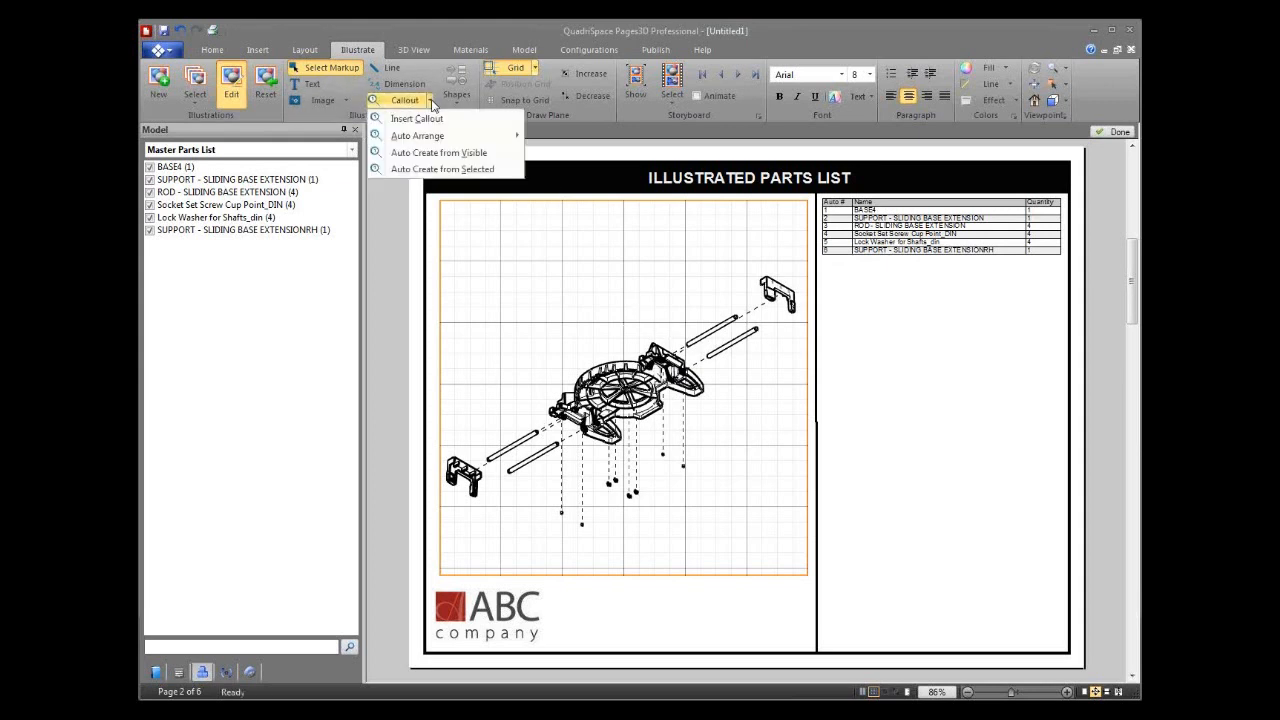
{"action": "left_click", "coordinate": [484, 155]}
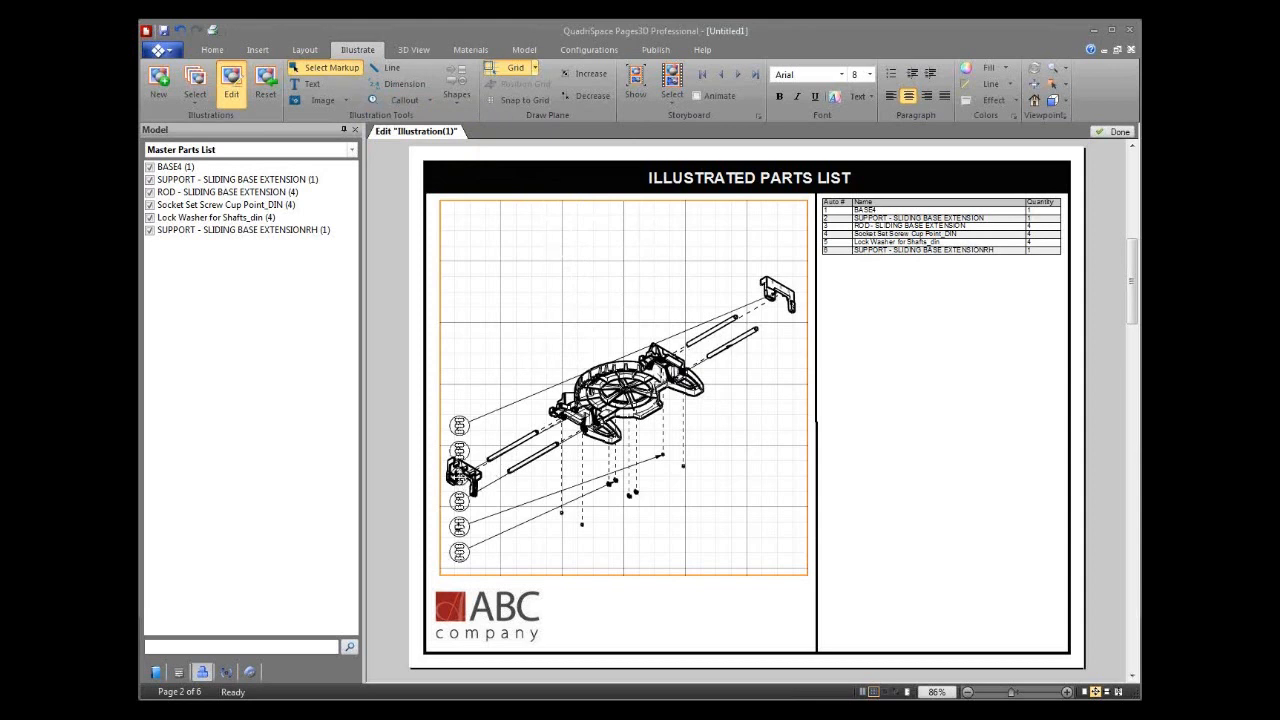
{"action": "left_click_drag", "start_coordinate": [459, 476], "coordinate": [749, 429]}
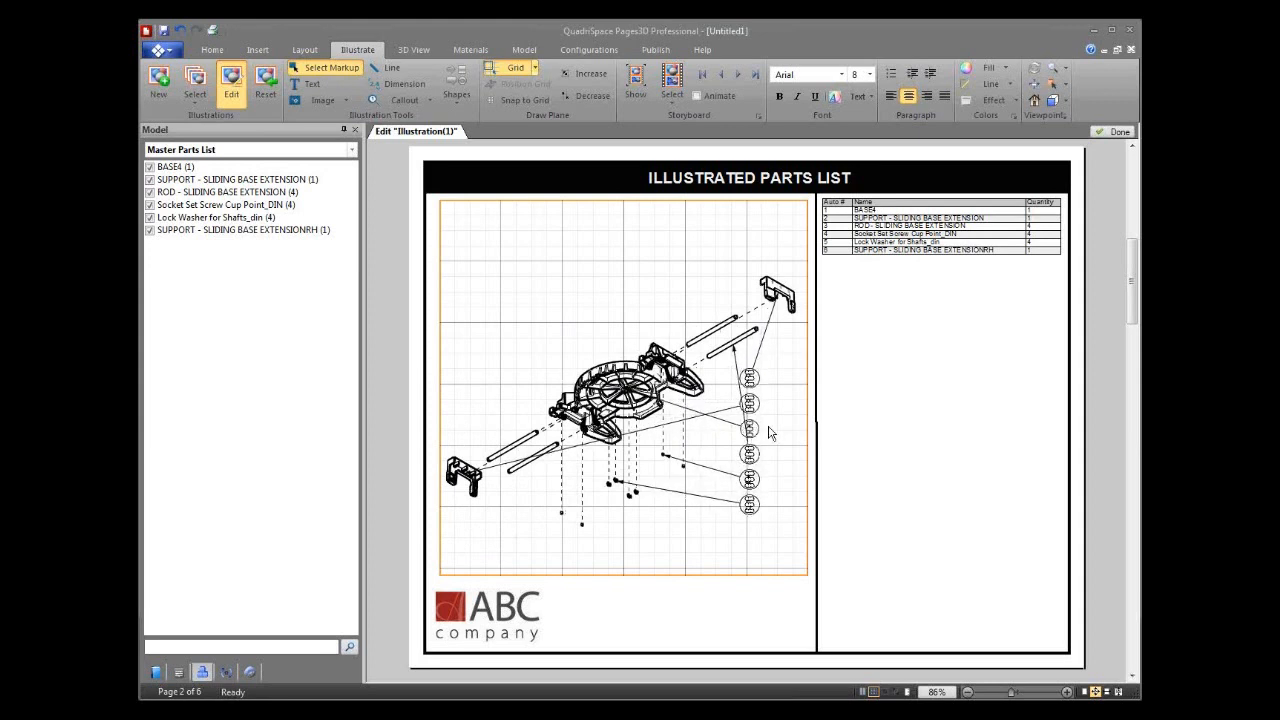
Step: Move callout 6 beside the support at the rods' lower end and callout 1 close to the base
{"action": "left_click_drag", "start_coordinate": [748, 404], "coordinate": [512, 510]}
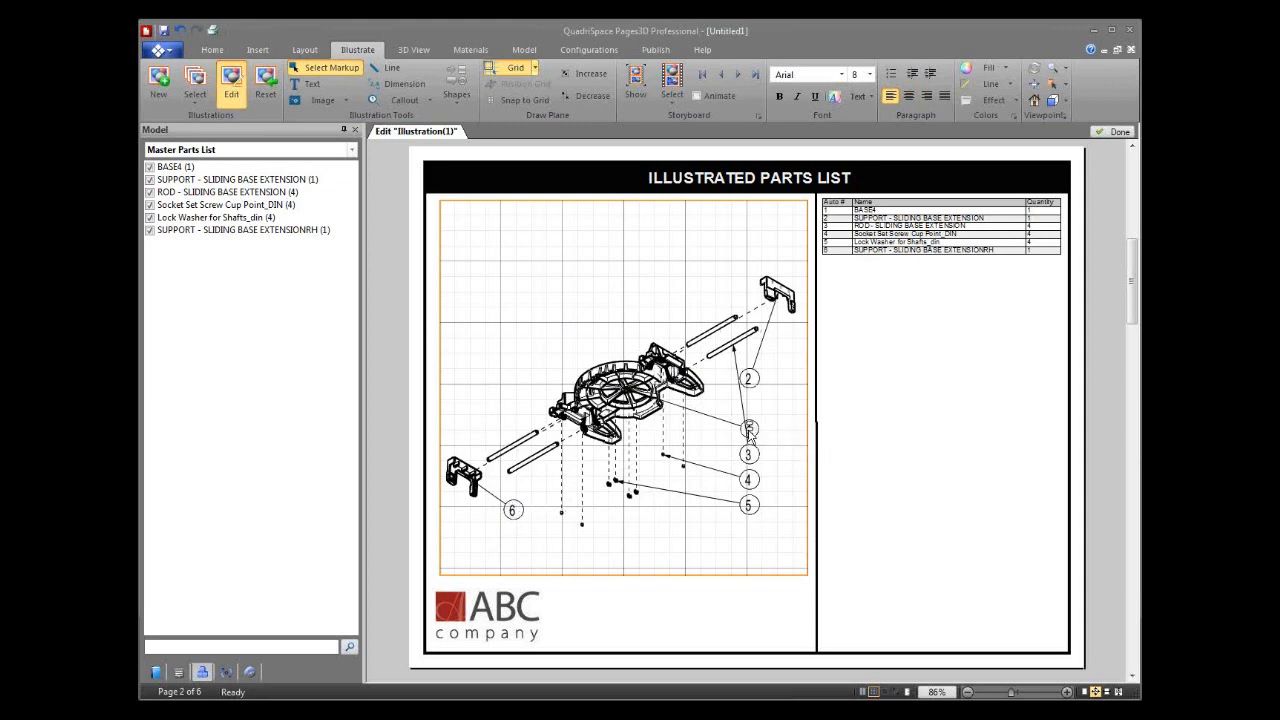
{"action": "left_click_drag", "start_coordinate": [748, 428], "coordinate": [708, 431]}
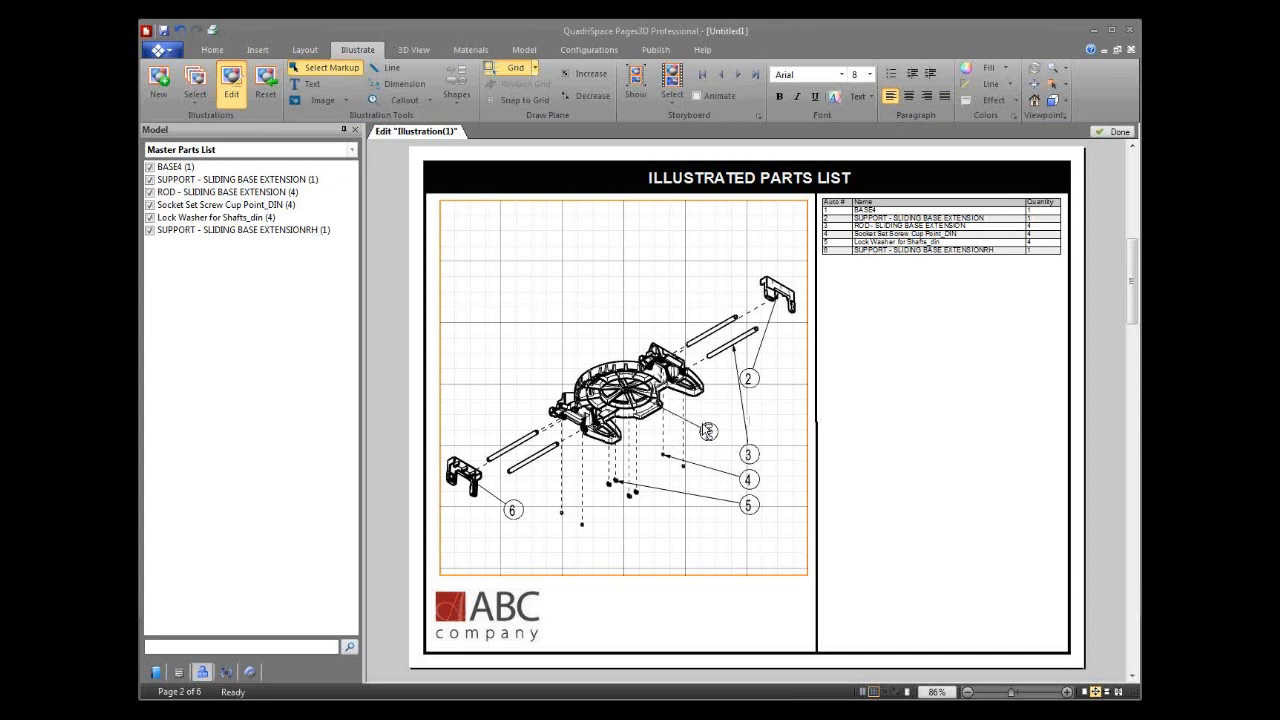
{"action": "right_click", "coordinate": [708, 431]}
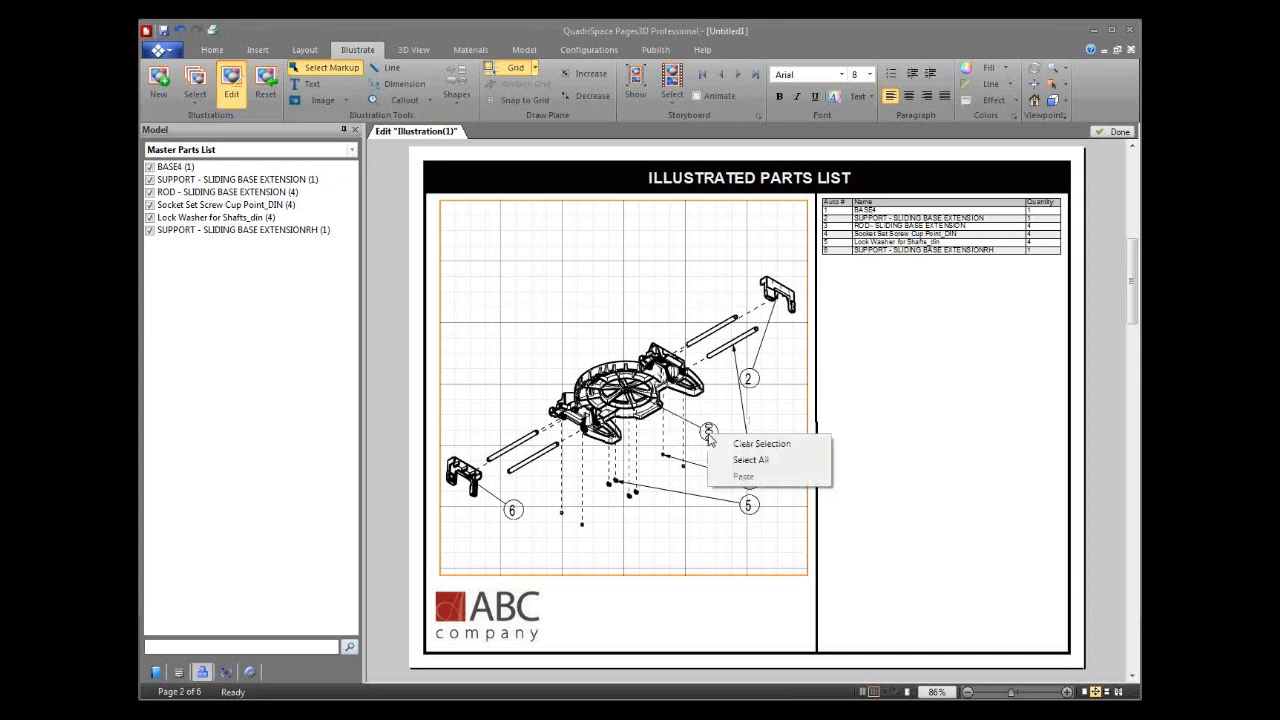
{"action": "left_click", "coordinate": [708, 431]}
{"action": "right_click", "coordinate": [708, 431]}
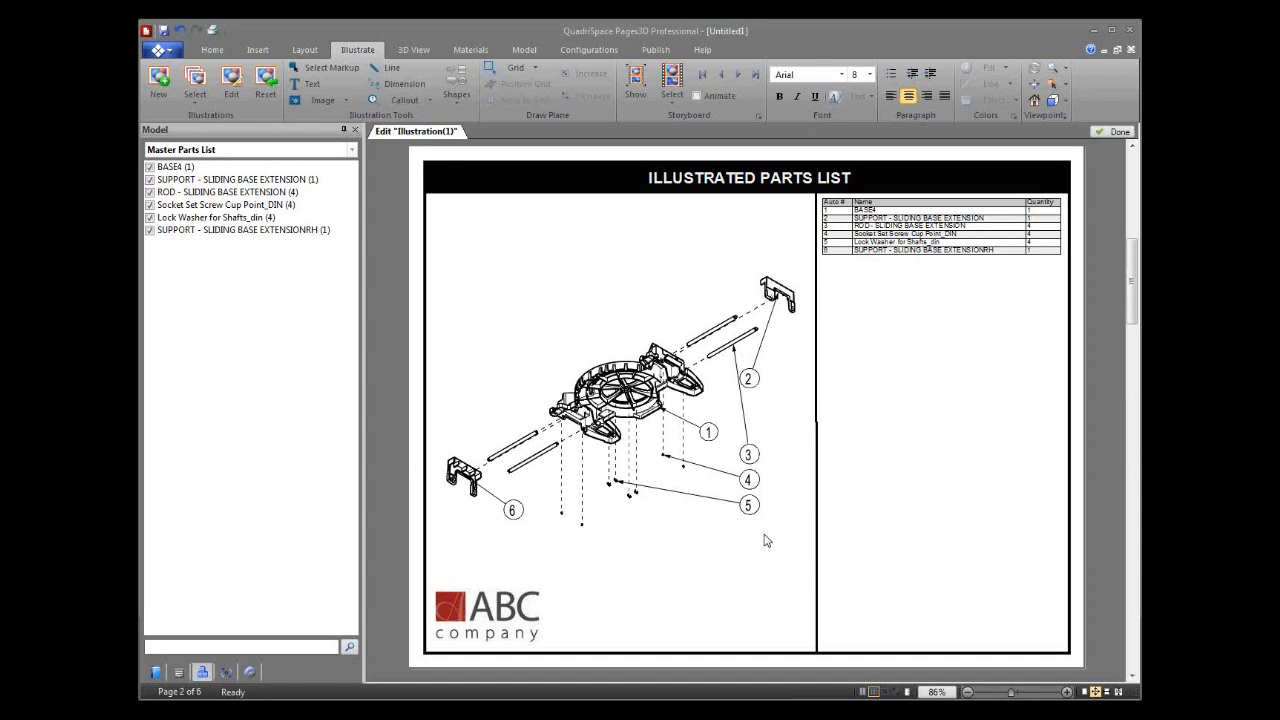
Step: Go to page 3 and set the table assembly to an Isometric 30 axonometric view from below, slightly enlarged
{"action": "left_click", "coordinate": [259, 49]}
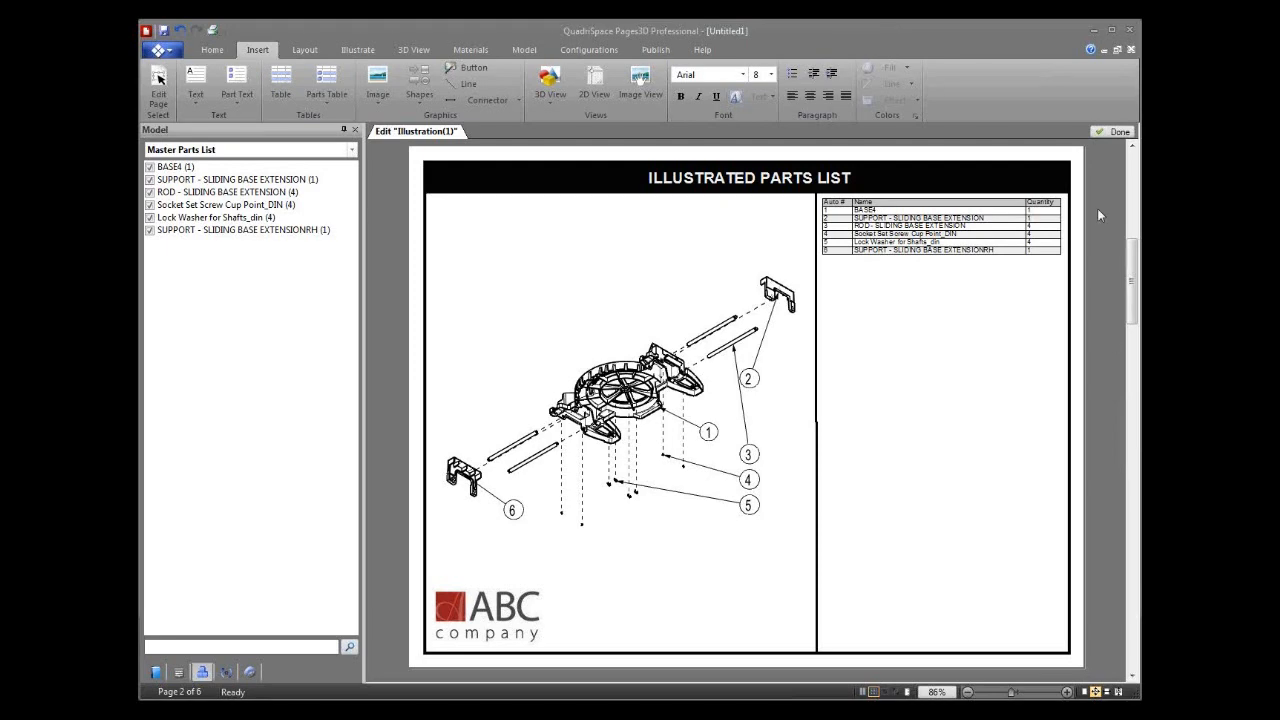
{"action": "left_click", "coordinate": [1131, 465]}
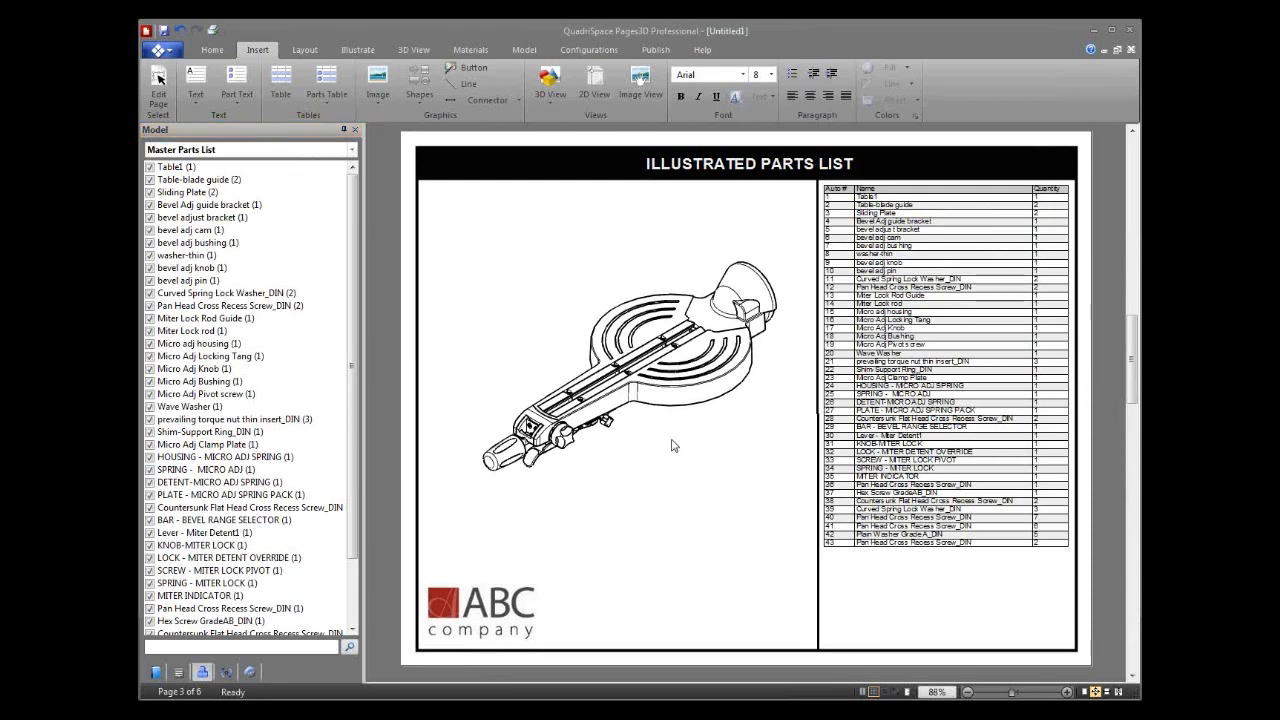
{"action": "left_click", "coordinate": [226, 672]}
{"action": "left_click", "coordinate": [186, 288]}
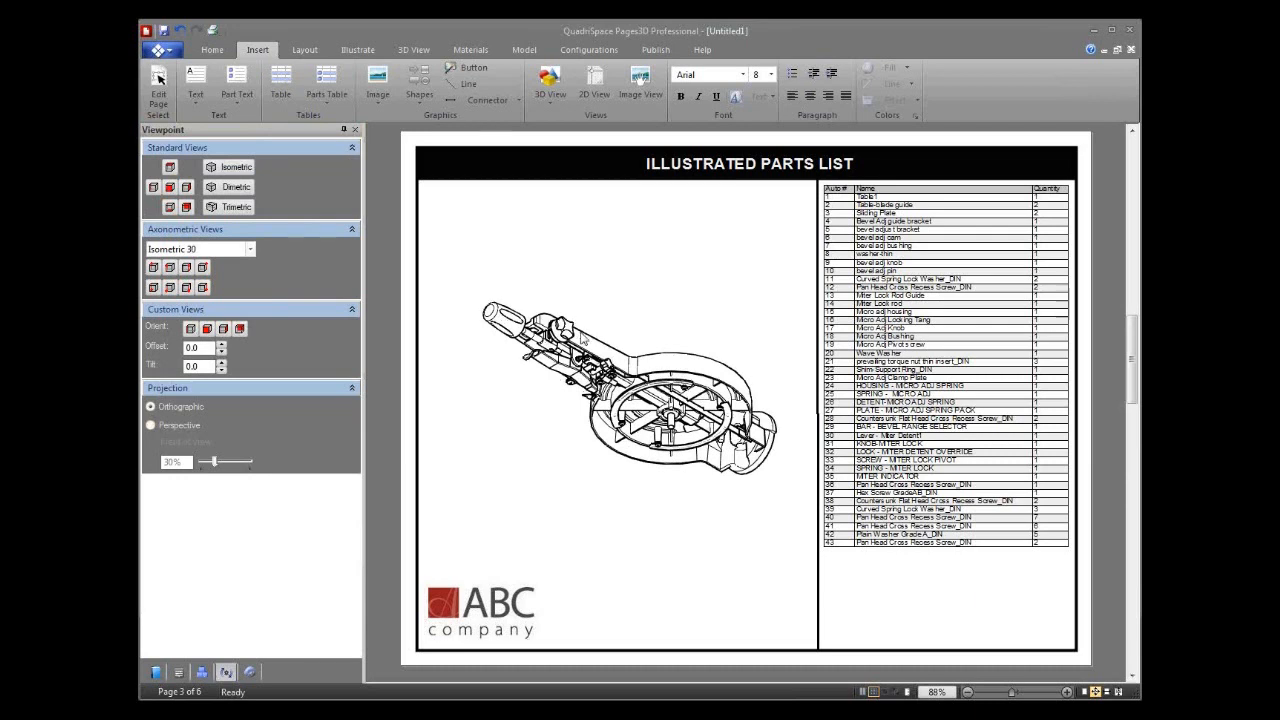
{"action": "scroll", "coordinate": [657, 404], "scroll_direction": "up", "scroll_amount": 1}
{"action": "scroll", "coordinate": [666, 379], "scroll_direction": "up", "scroll_amount": 1}
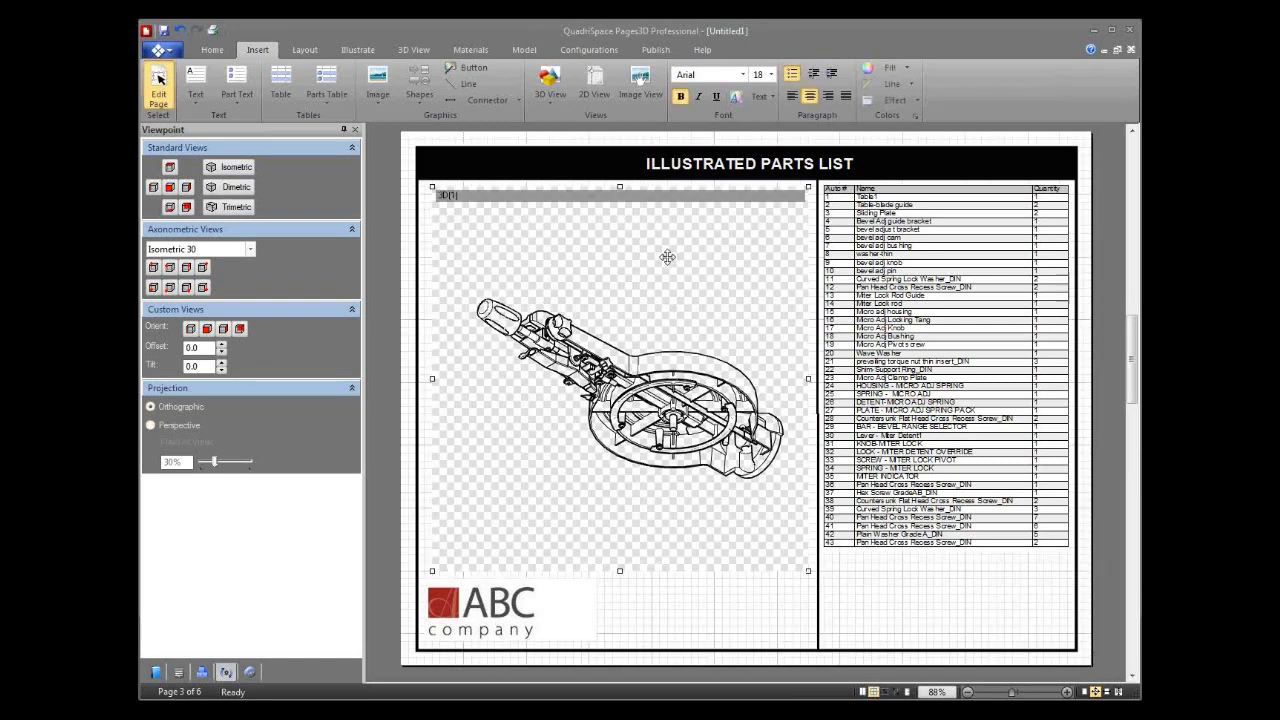
Step: Shrink the table assembly's 3D view to roughly three quarters of its size and paste a copy of it on page 3
{"action": "left_click", "coordinate": [212, 50]}
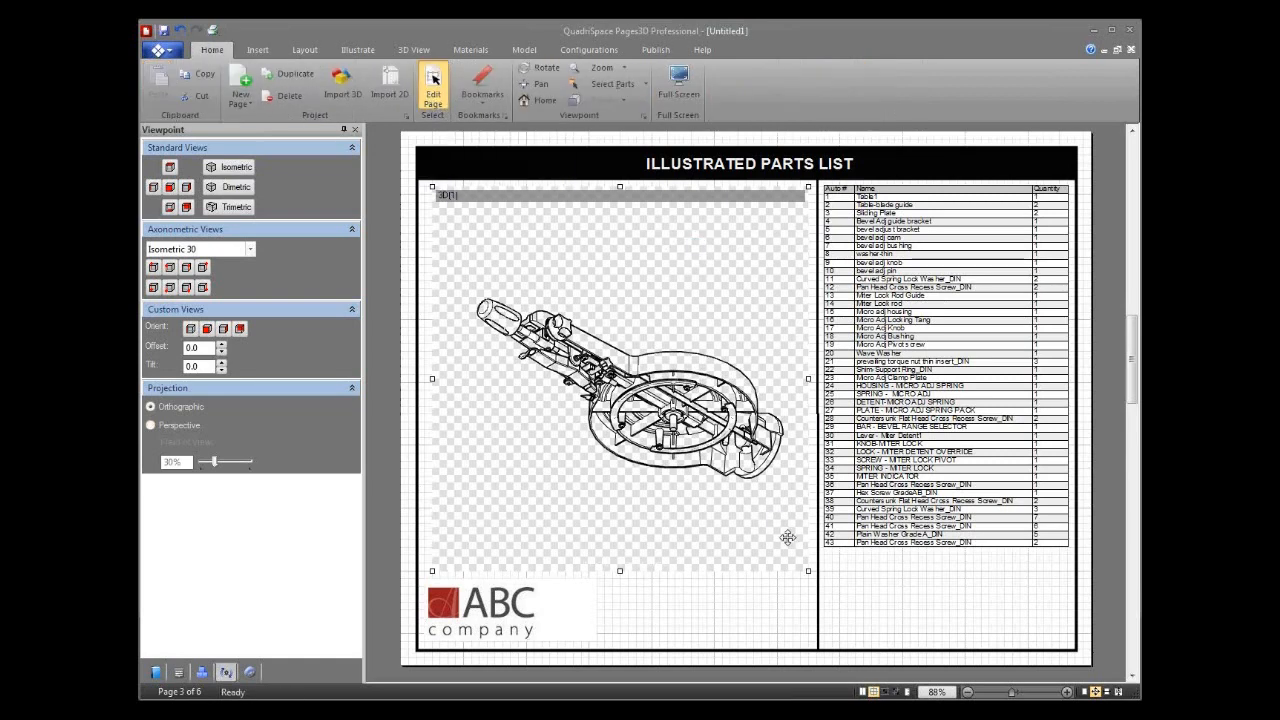
{"action": "left_click_drag", "start_coordinate": [808, 570], "coordinate": [718, 484]}
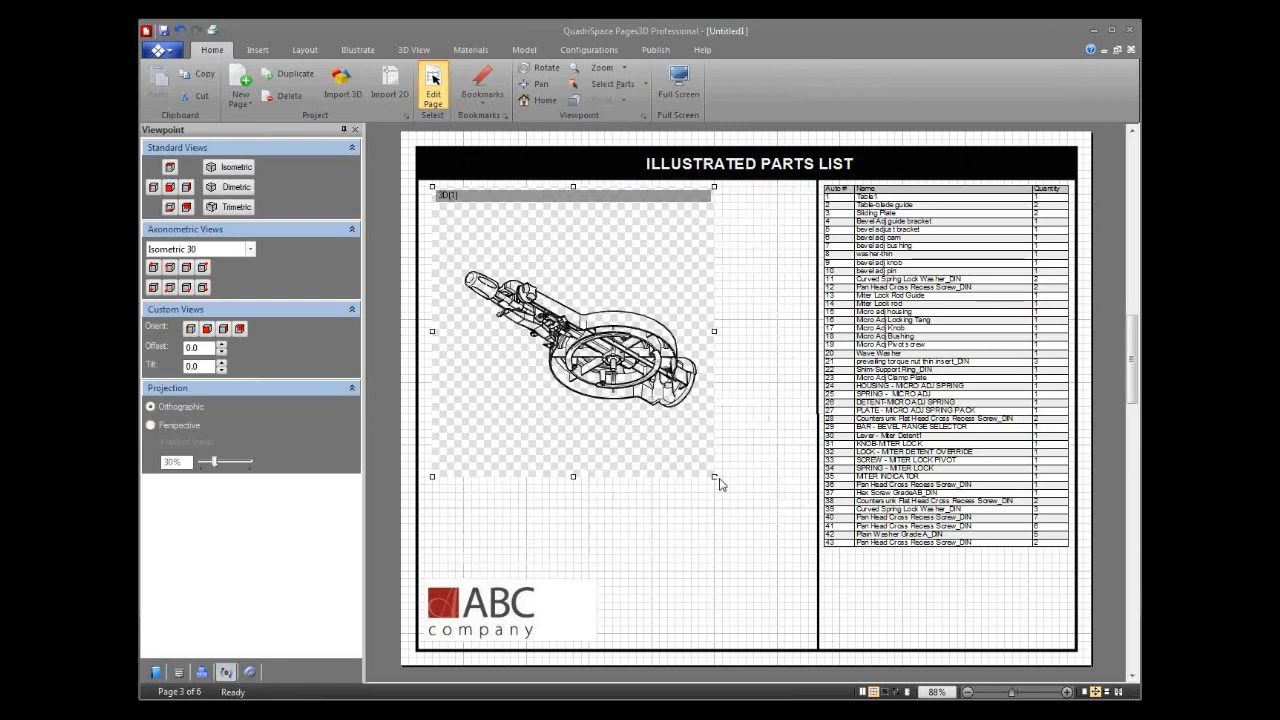
{"action": "right_click", "coordinate": [590, 442]}
{"action": "left_click", "coordinate": [557, 537]}
{"action": "right_click", "coordinate": [638, 501]}
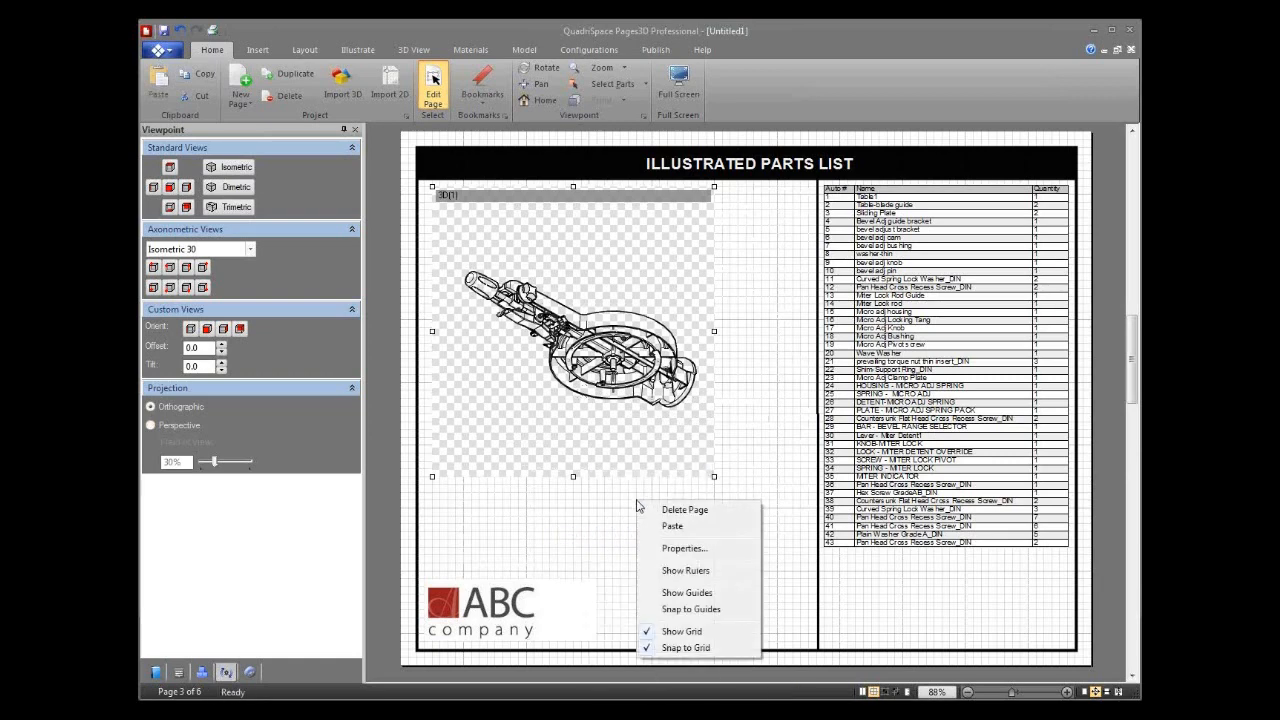
{"action": "left_click", "coordinate": [690, 525]}
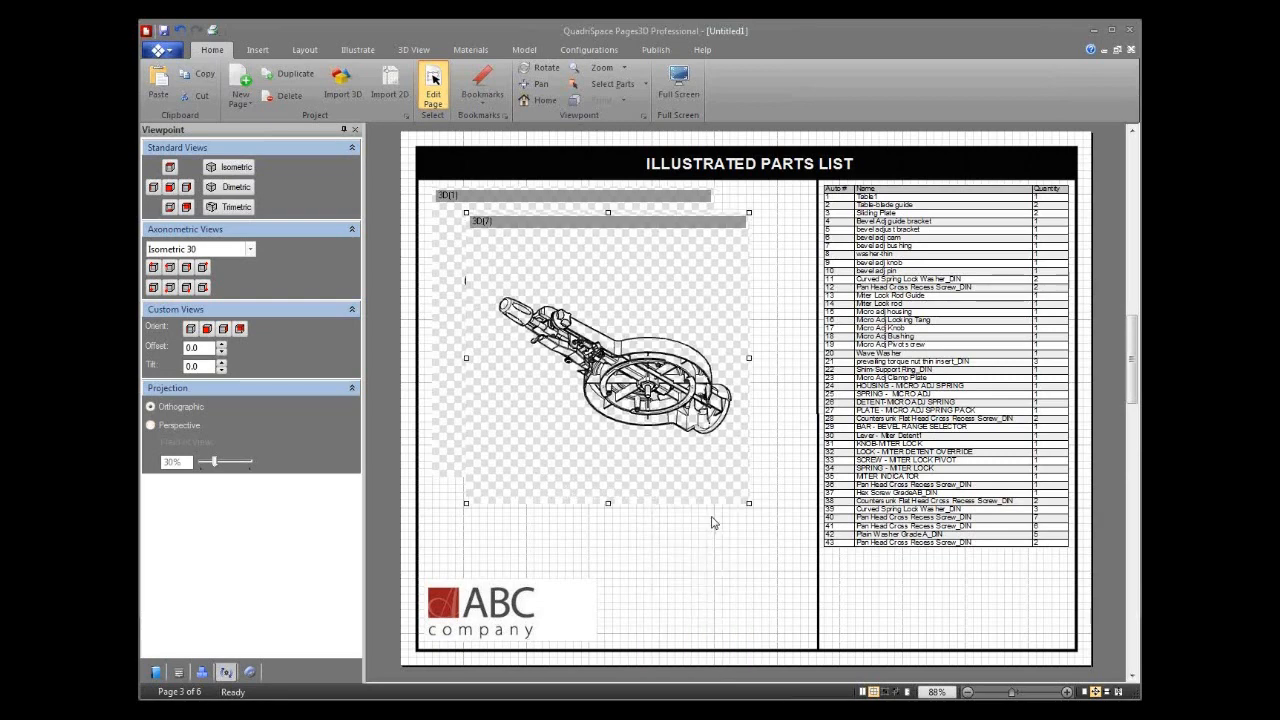
Step: Shrink the copied 3D view to an inset and place it in the lower corner of the illustration area, beside the parts list divider
{"action": "left_click_drag", "start_coordinate": [636, 353], "coordinate": [683, 423]}
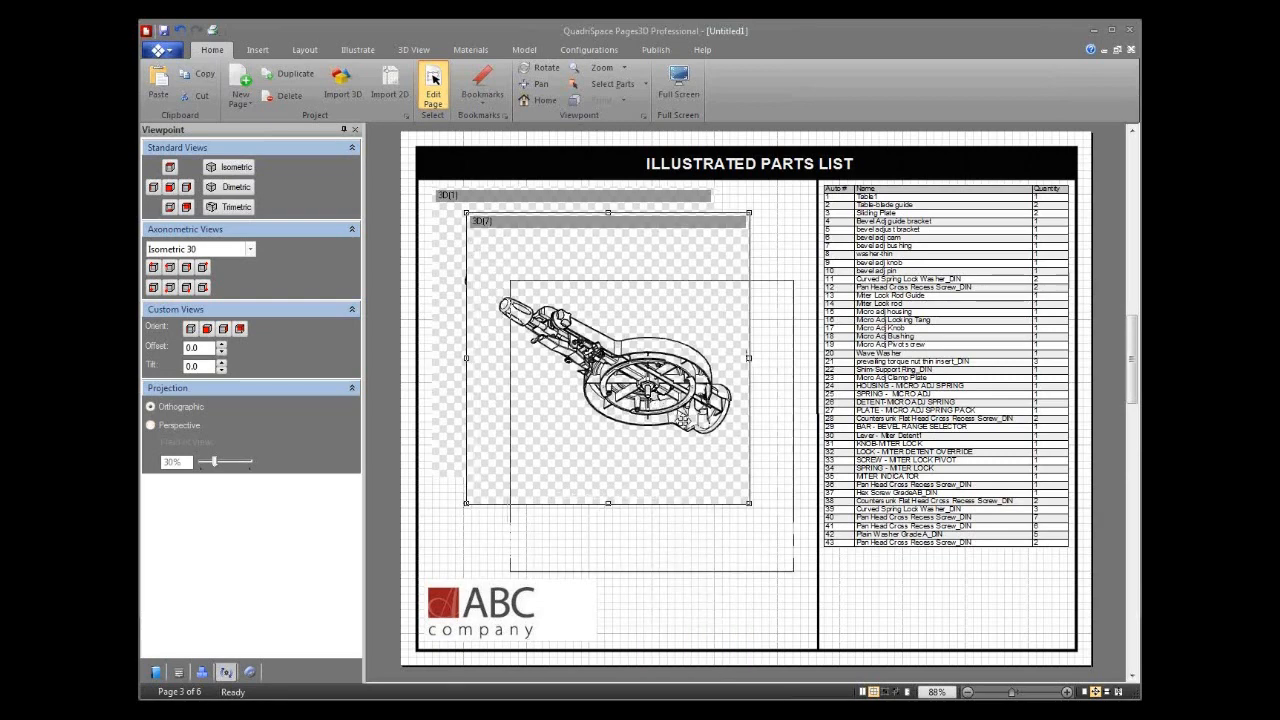
{"action": "left_click_drag", "start_coordinate": [506, 275], "coordinate": [506, 276]}
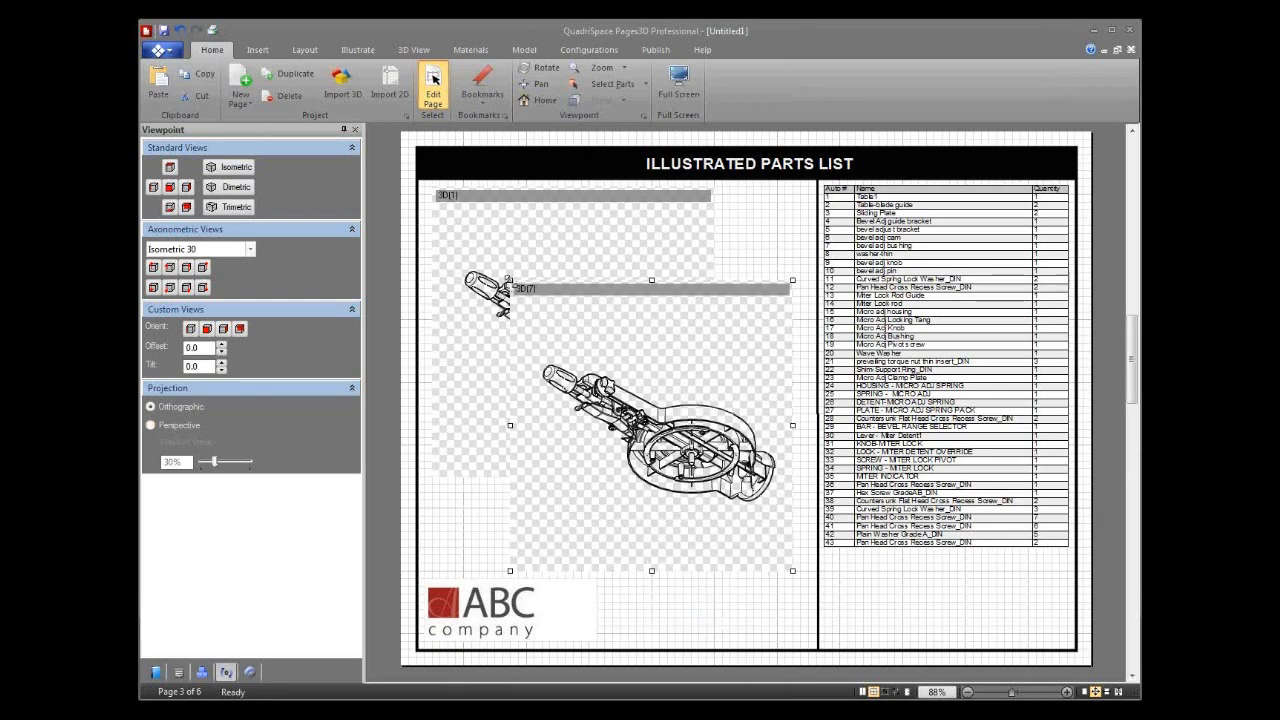
{"action": "left_click_drag", "start_coordinate": [629, 407], "coordinate": [628, 406]}
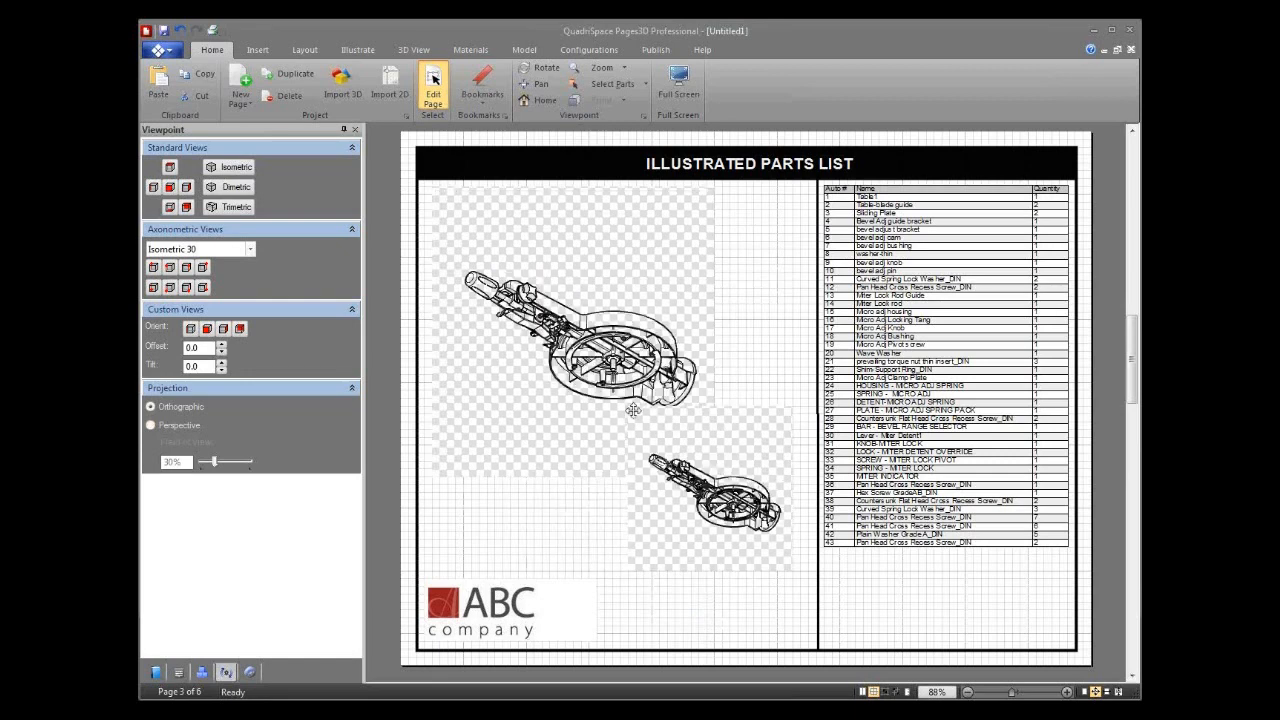
{"action": "left_click_drag", "start_coordinate": [728, 545], "coordinate": [734, 554]}
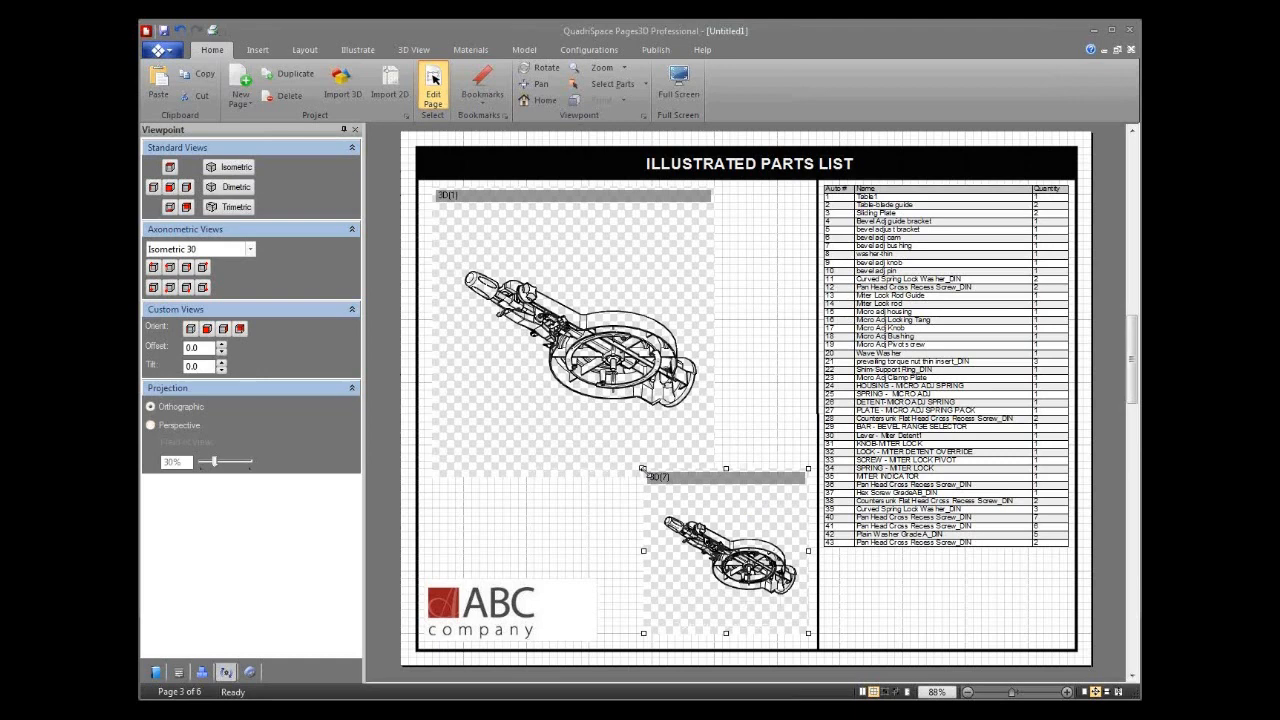
{"action": "left_click_drag", "start_coordinate": [646, 478], "coordinate": [619, 451]}
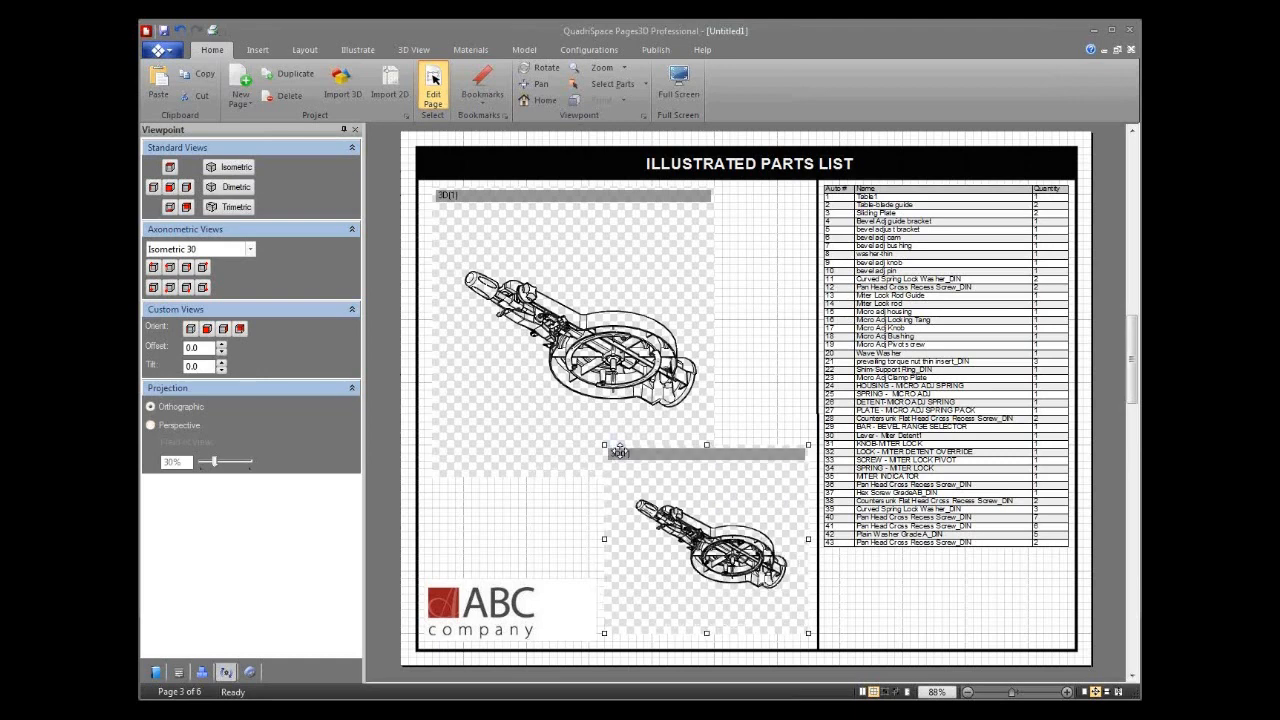
Step: Zoom the inset 3D view in to a close-up of the knob and adjustment mechanism on the table's arm
{"action": "left_click", "coordinate": [743, 494]}
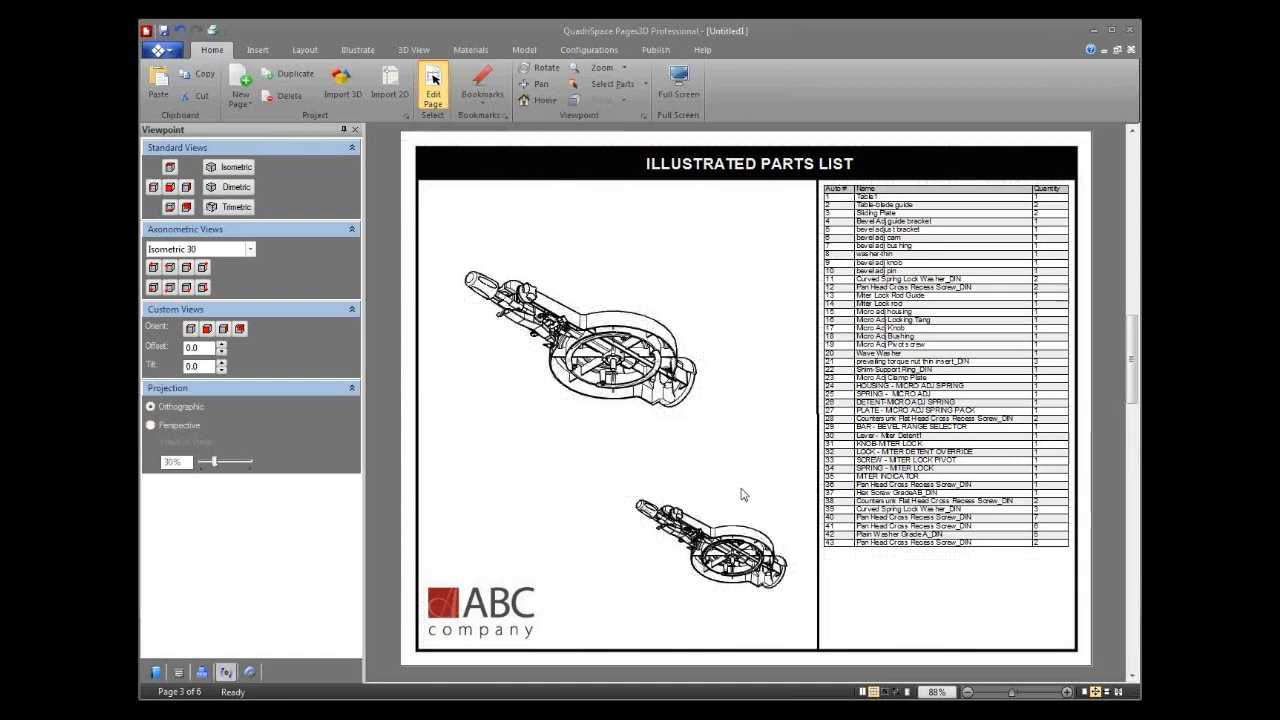
{"action": "scroll", "coordinate": [730, 560], "scroll_direction": "up", "scroll_amount": 3}
{"action": "scroll", "coordinate": [706, 549], "scroll_direction": "up", "scroll_amount": 3}
{"action": "middle_click_drag", "start_coordinate": [661, 539], "coordinate": [734, 576]}
{"action": "scroll", "coordinate": [706, 545], "scroll_direction": "up", "scroll_amount": 5}
{"action": "scroll", "coordinate": [710, 565], "scroll_direction": "down", "scroll_amount": 2}
{"action": "mouse_move", "coordinate": [739, 565]}
{"action": "middle_mouse_down"}
{"action": "mouse_move", "coordinate": [727, 548]}
{"action": "mouse_move", "coordinate": [724, 560]}
{"action": "middle_mouse_up"}
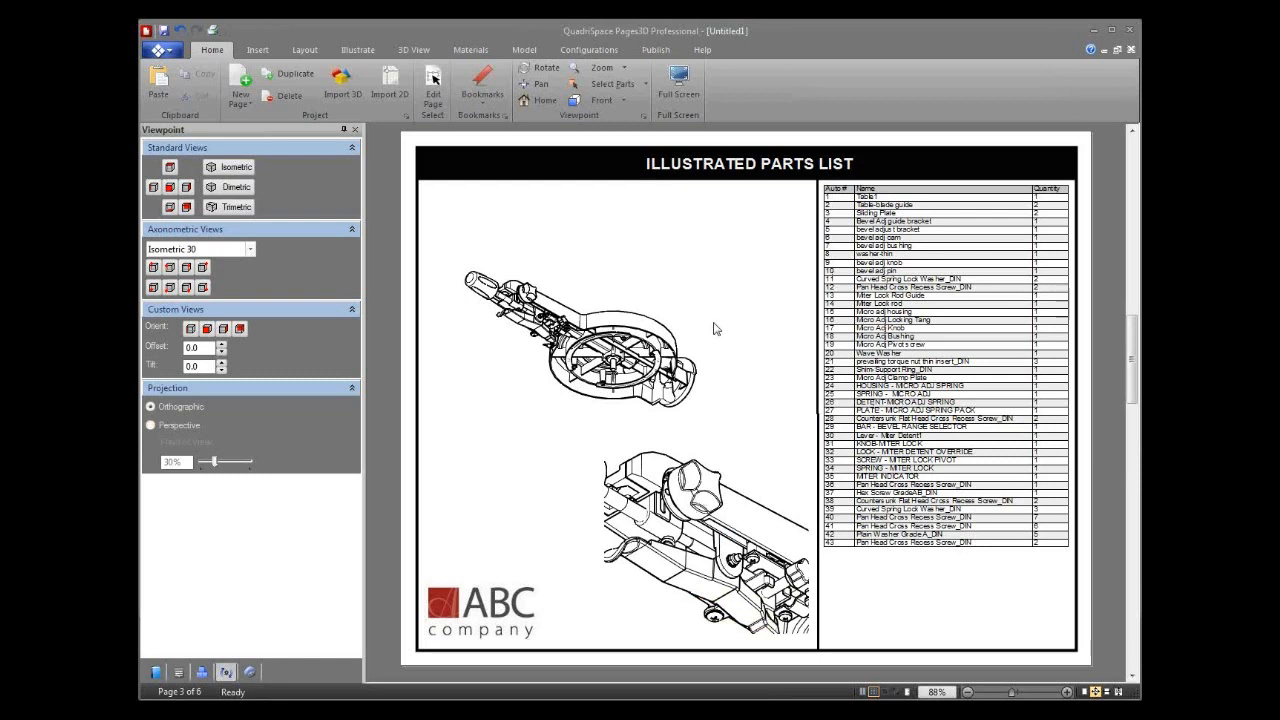
Step: Create a new illustration named Illustration(2) at the end of the StoryBoard and open it for markup editing
{"action": "left_click", "coordinate": [357, 50]}
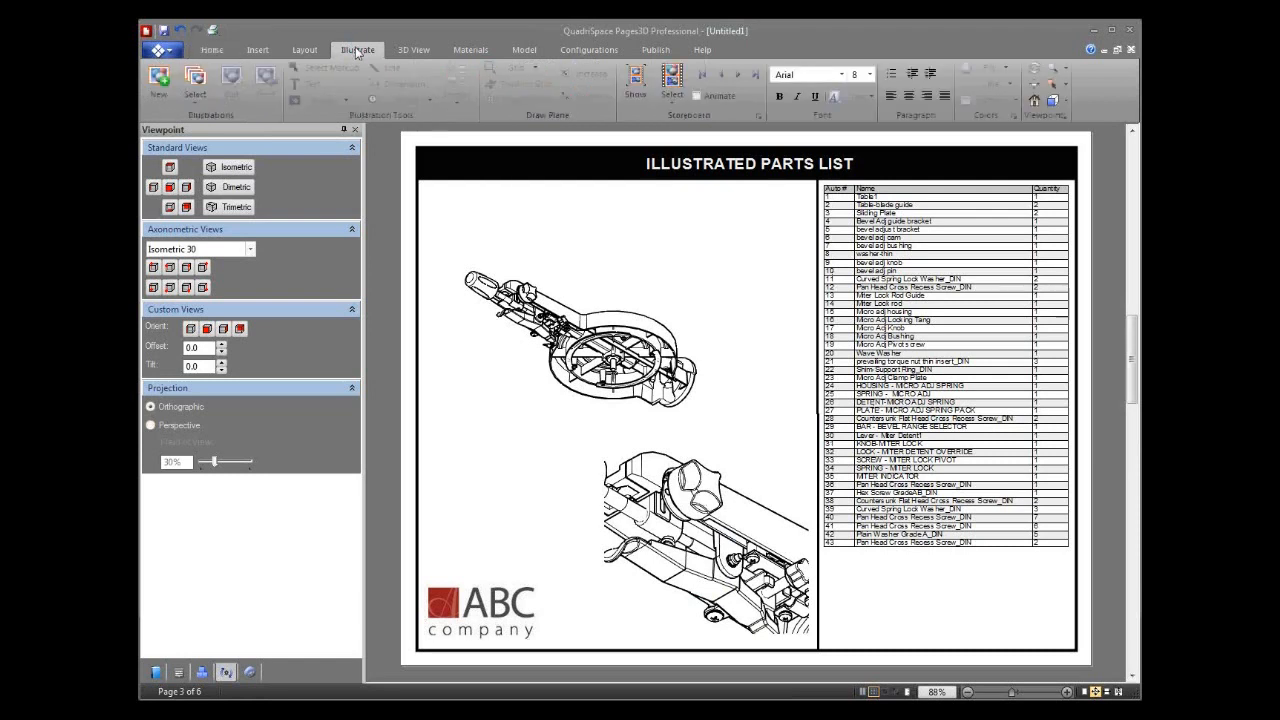
{"action": "left_click", "coordinate": [158, 88]}
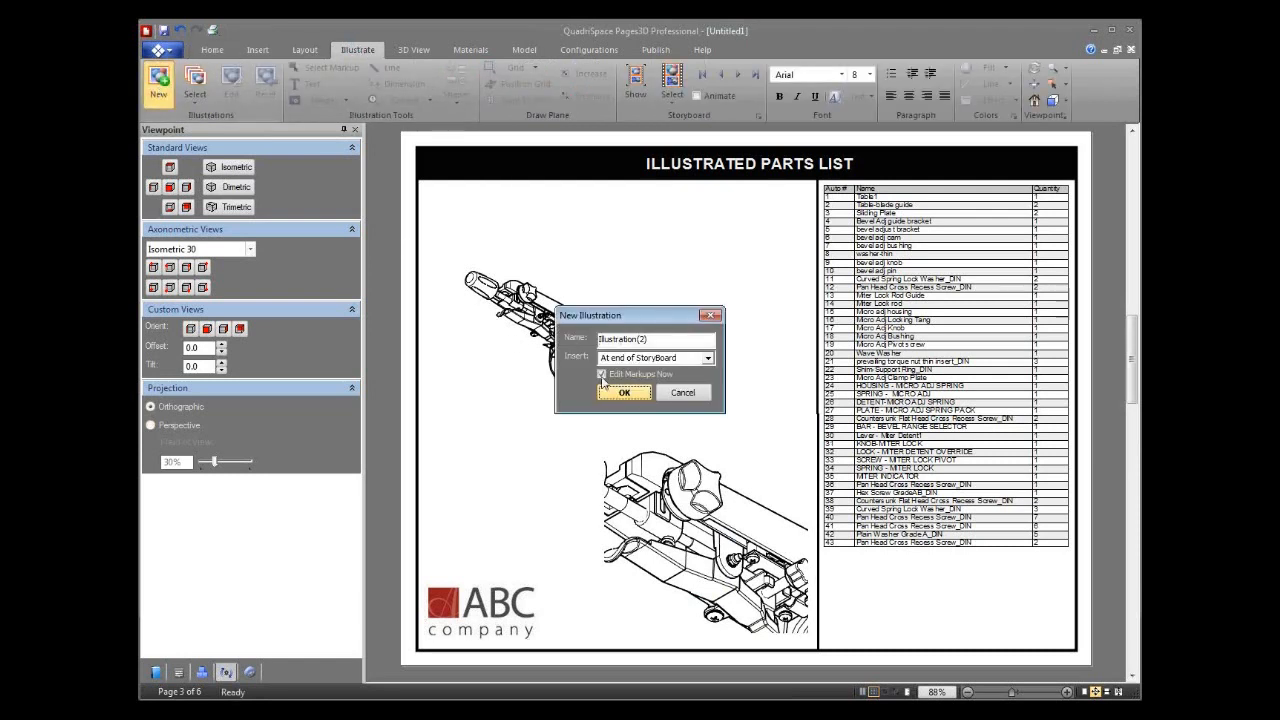
{"action": "left_click", "coordinate": [650, 394]}
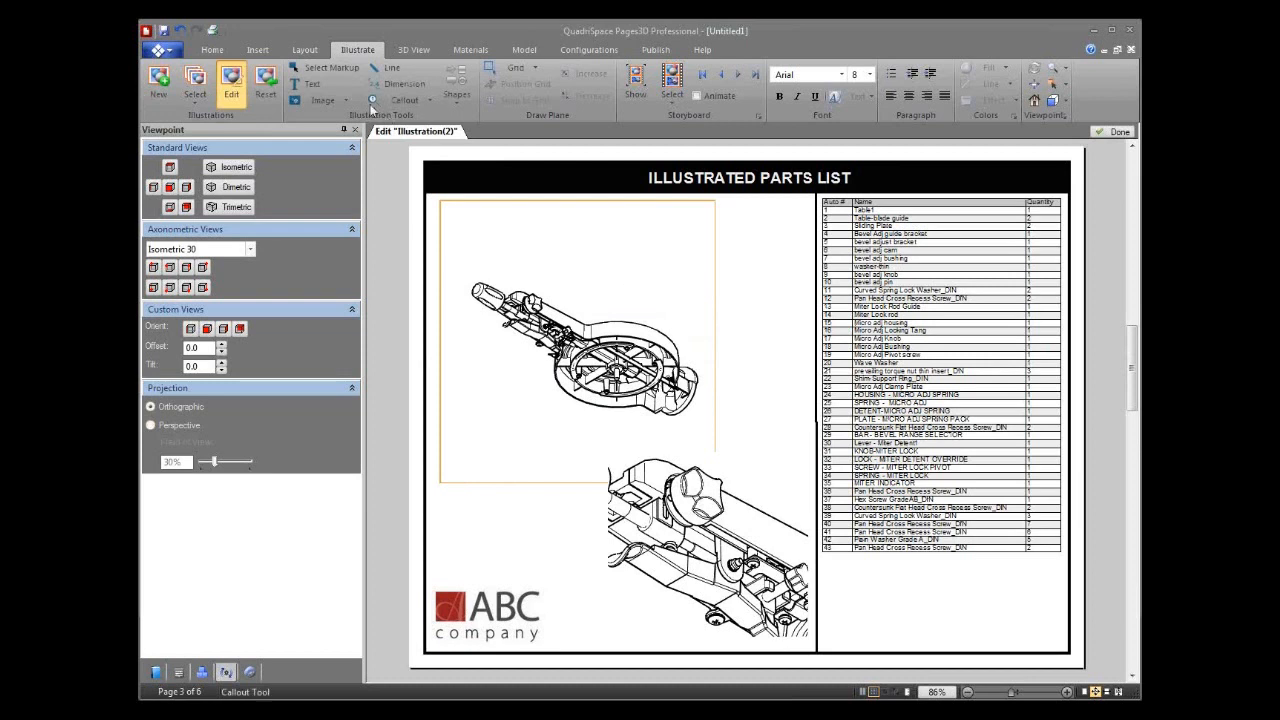
Step: Draw a rectangle shape around the knob section of the arm in the full table view
{"action": "left_click", "coordinate": [402, 100]}
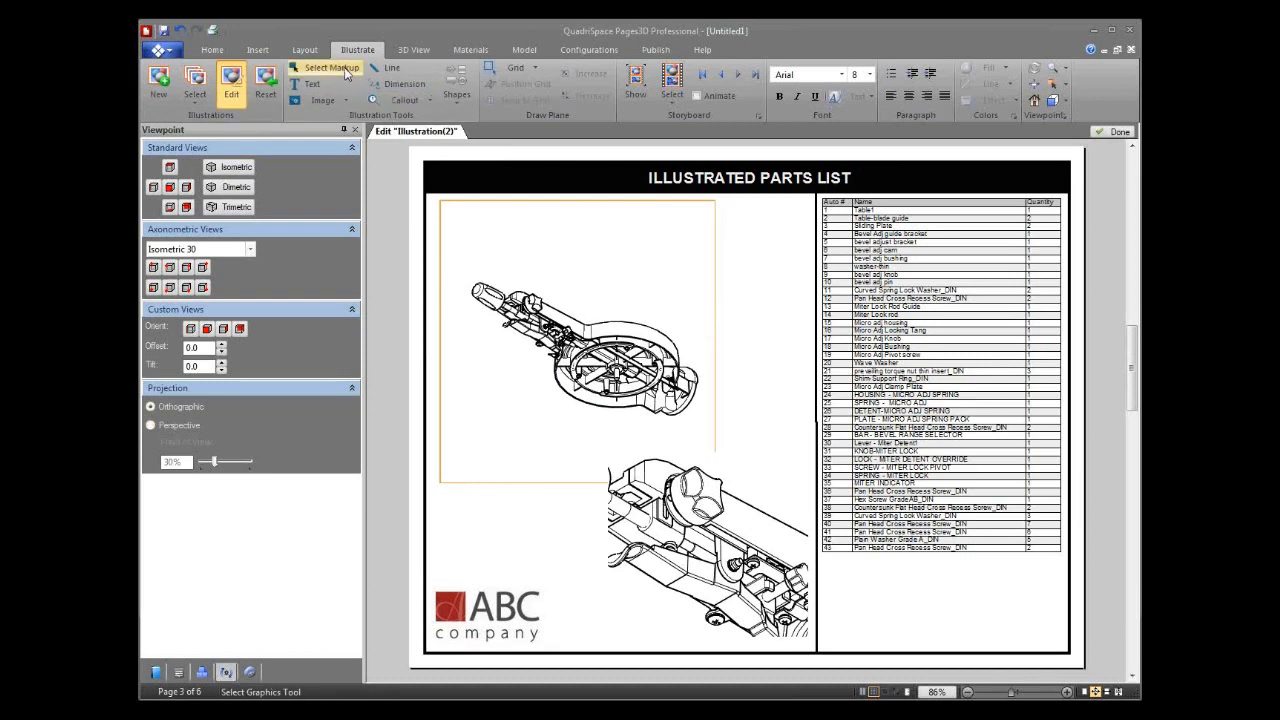
{"action": "left_click", "coordinate": [459, 102]}
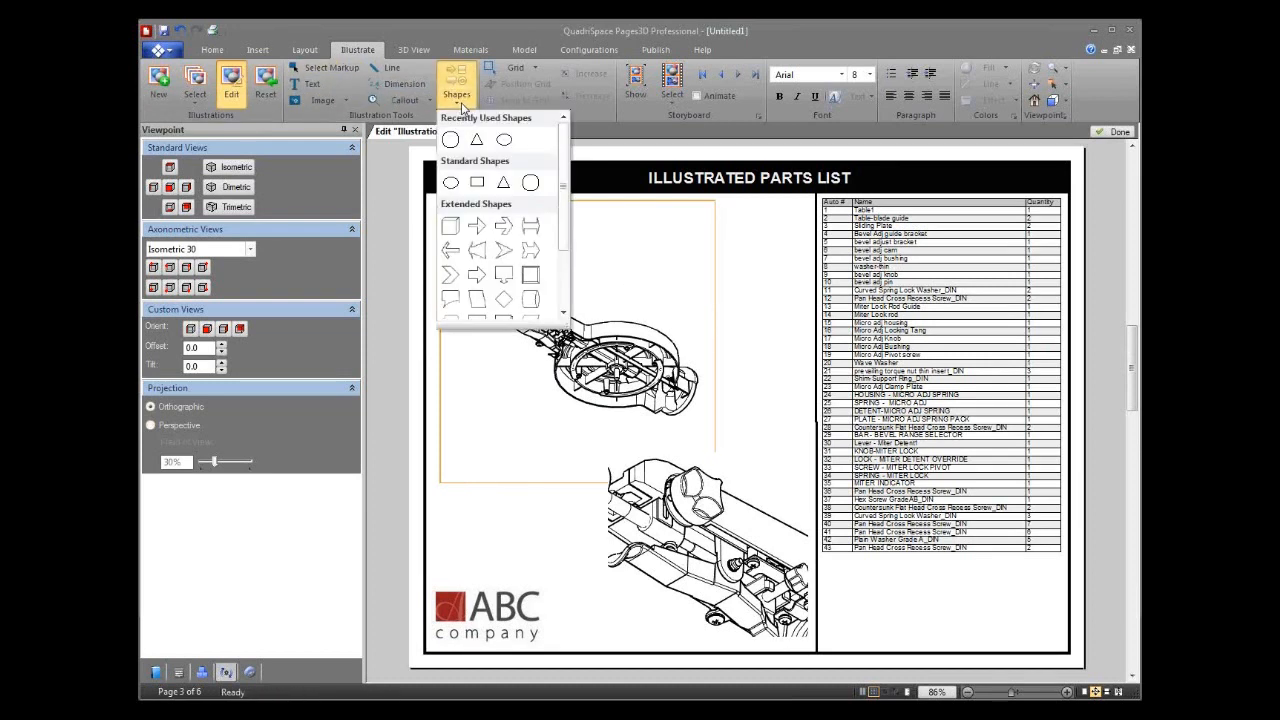
{"action": "left_click", "coordinate": [477, 184]}
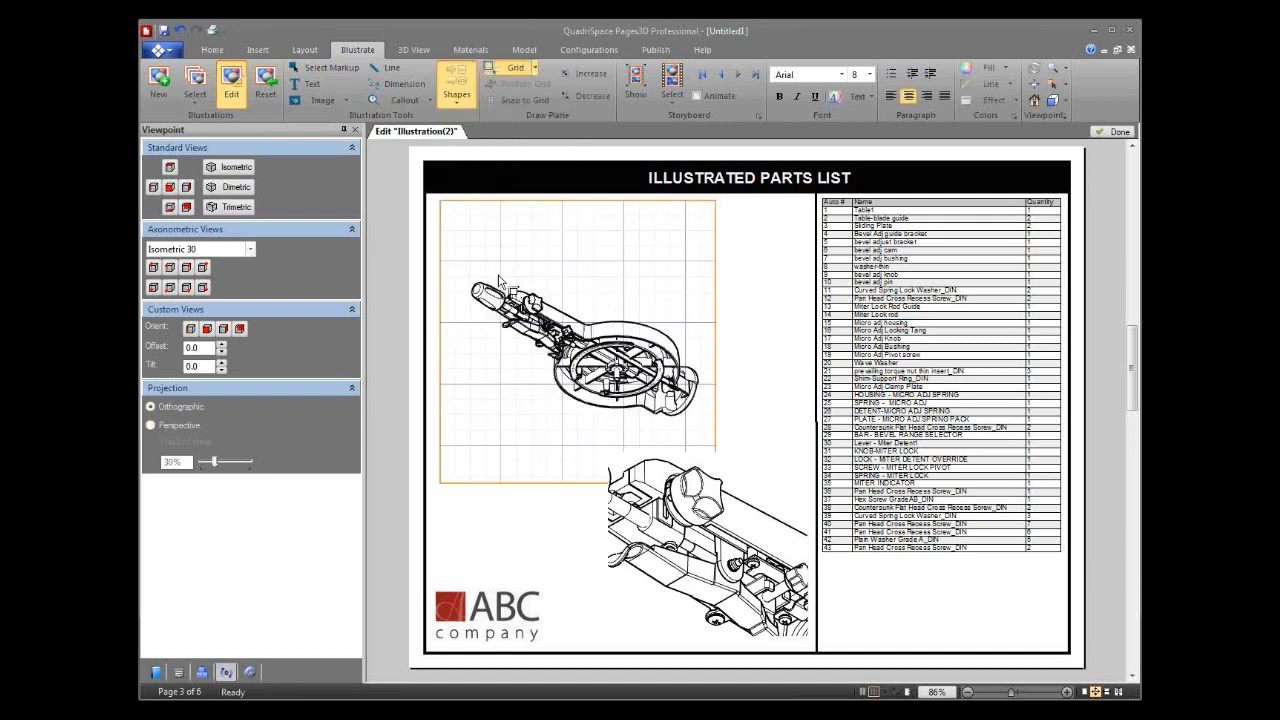
{"action": "left_click_drag", "start_coordinate": [497, 275], "coordinate": [574, 350]}
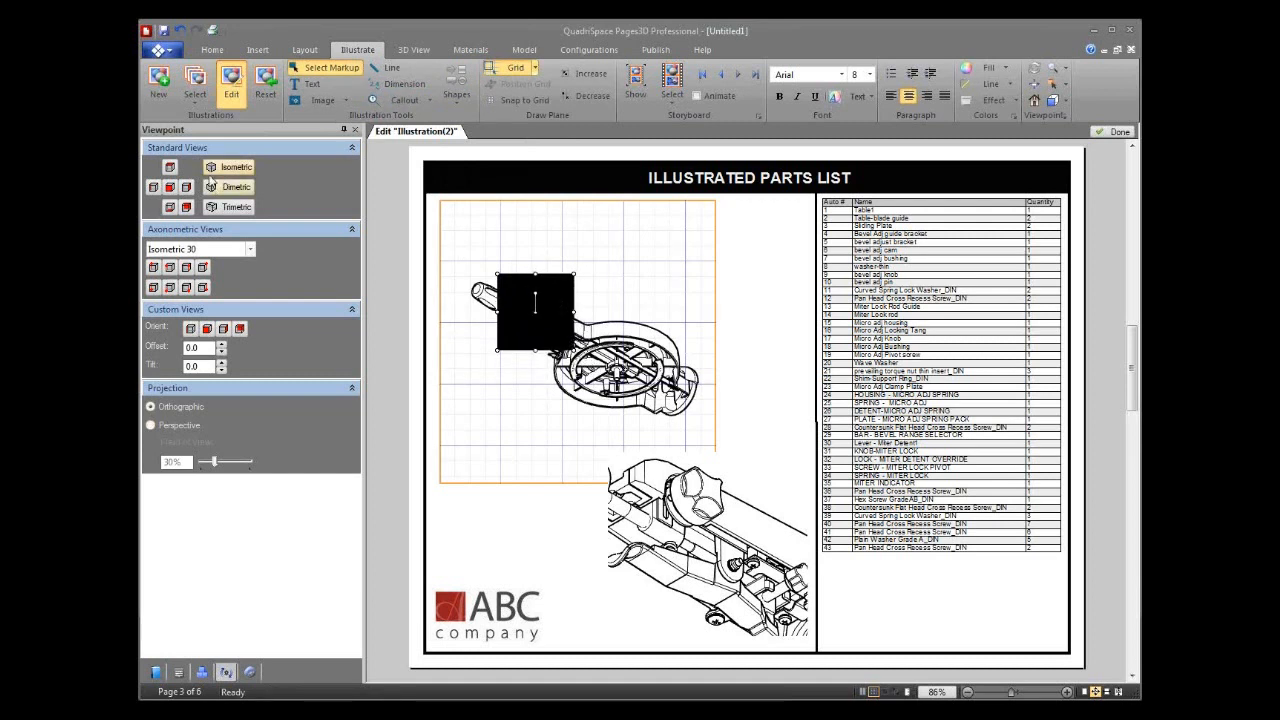
Step: Disable the rectangle's fill and set its line weight to 2 pt and its behavior to Fade
{"action": "left_click", "coordinate": [178, 672]}
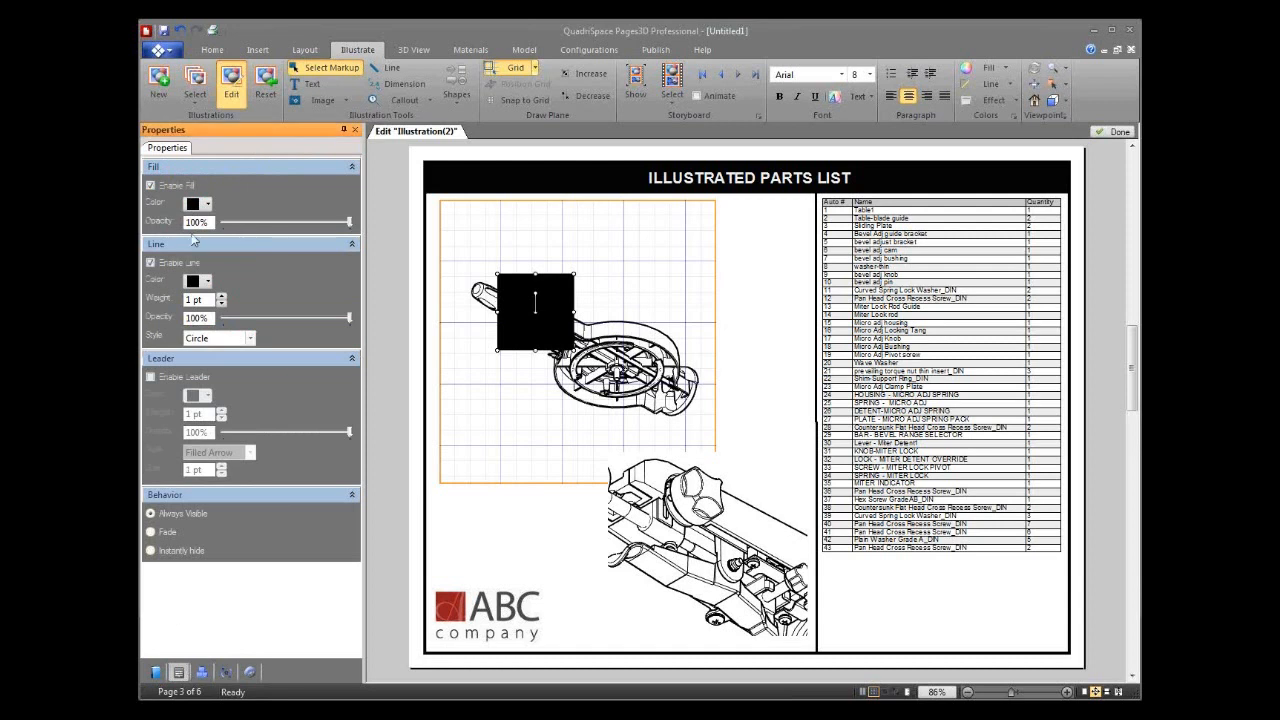
{"action": "left_click", "coordinate": [150, 186]}
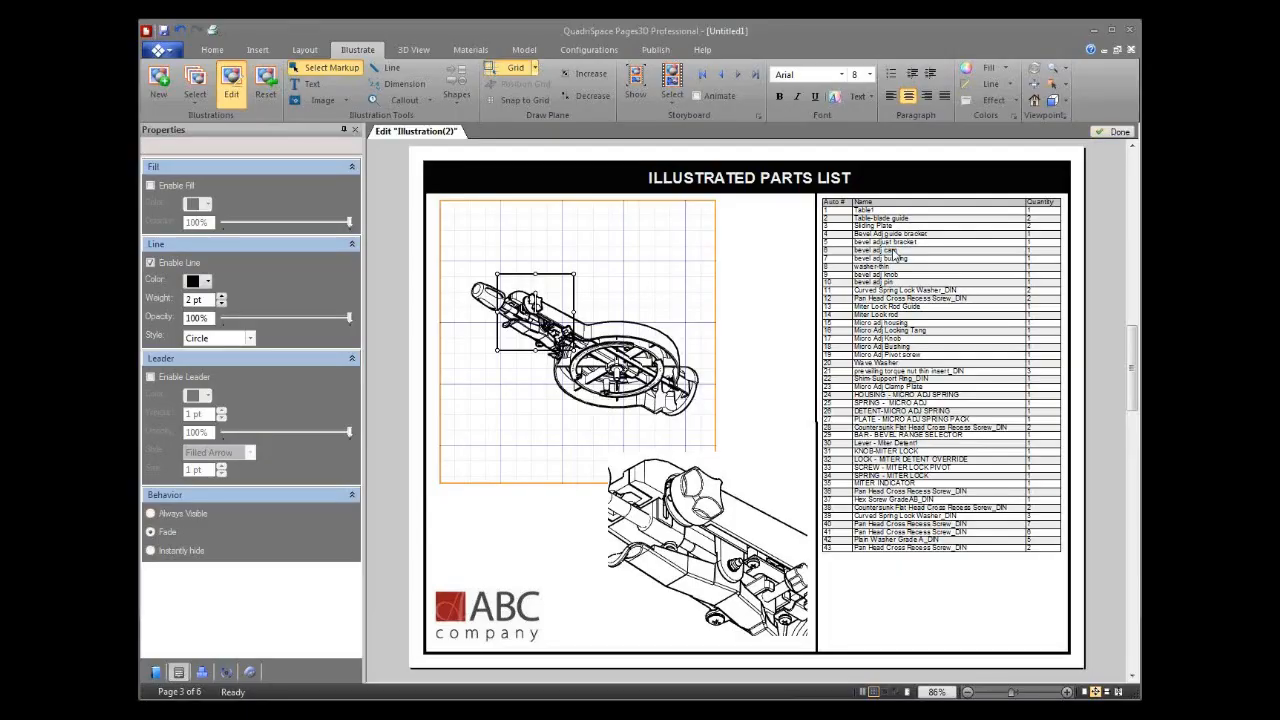
{"action": "left_click", "coordinate": [895, 258]}
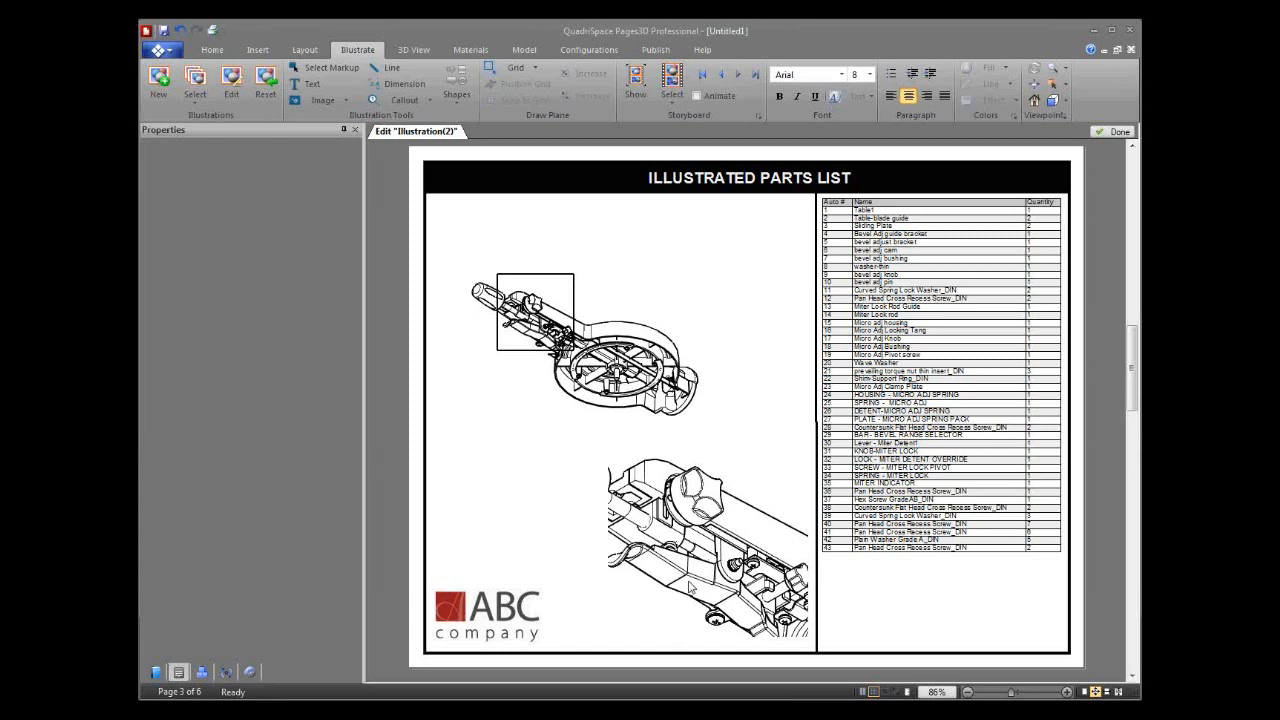
Step: Go to page 4 and shrink the pedestal's 3D view to about 2.88" wide and 3.13" high, keeping its upper-left corner in place
{"action": "left_click", "coordinate": [1131, 619]}
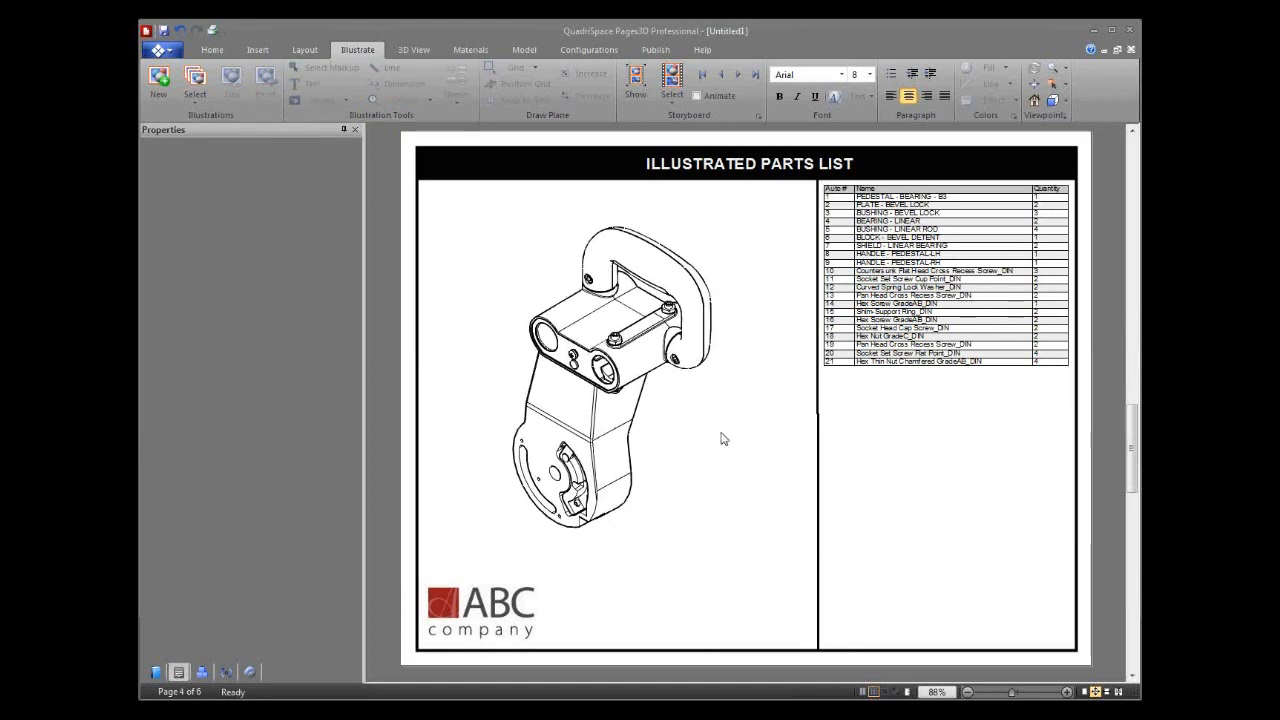
{"action": "left_click", "coordinate": [756, 421]}
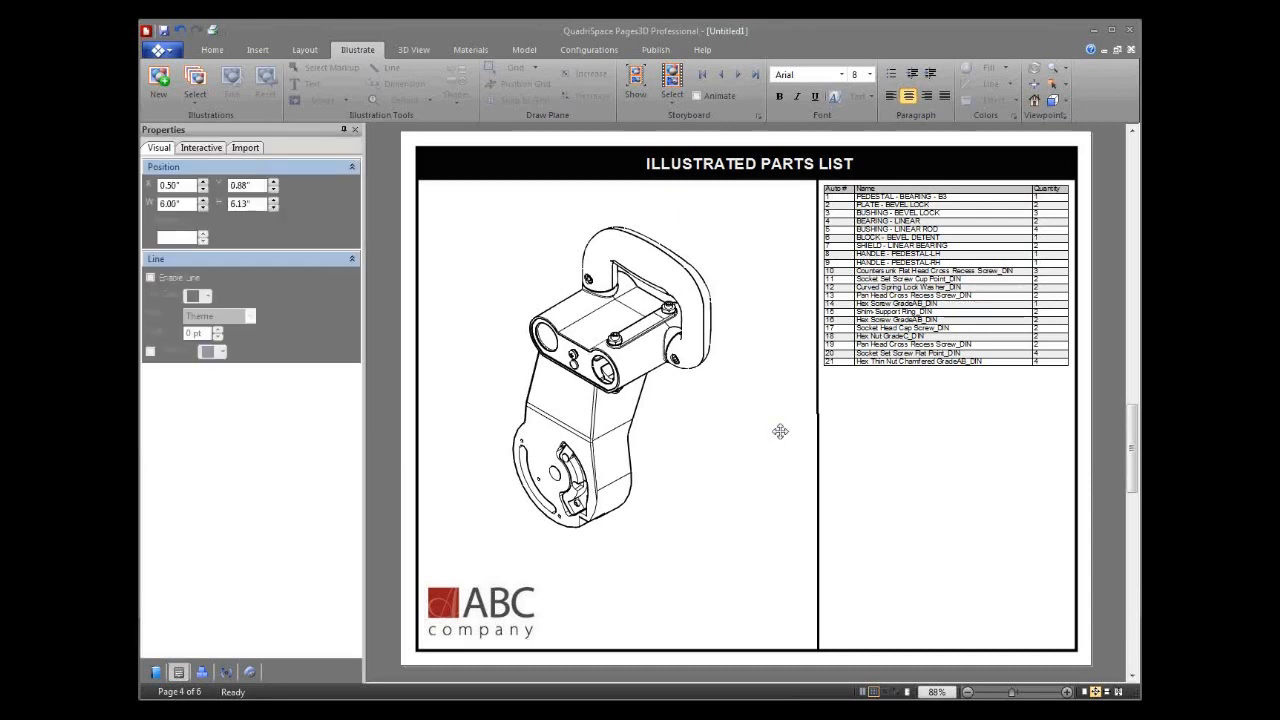
{"action": "left_click_drag", "start_coordinate": [808, 570], "coordinate": [613, 382]}
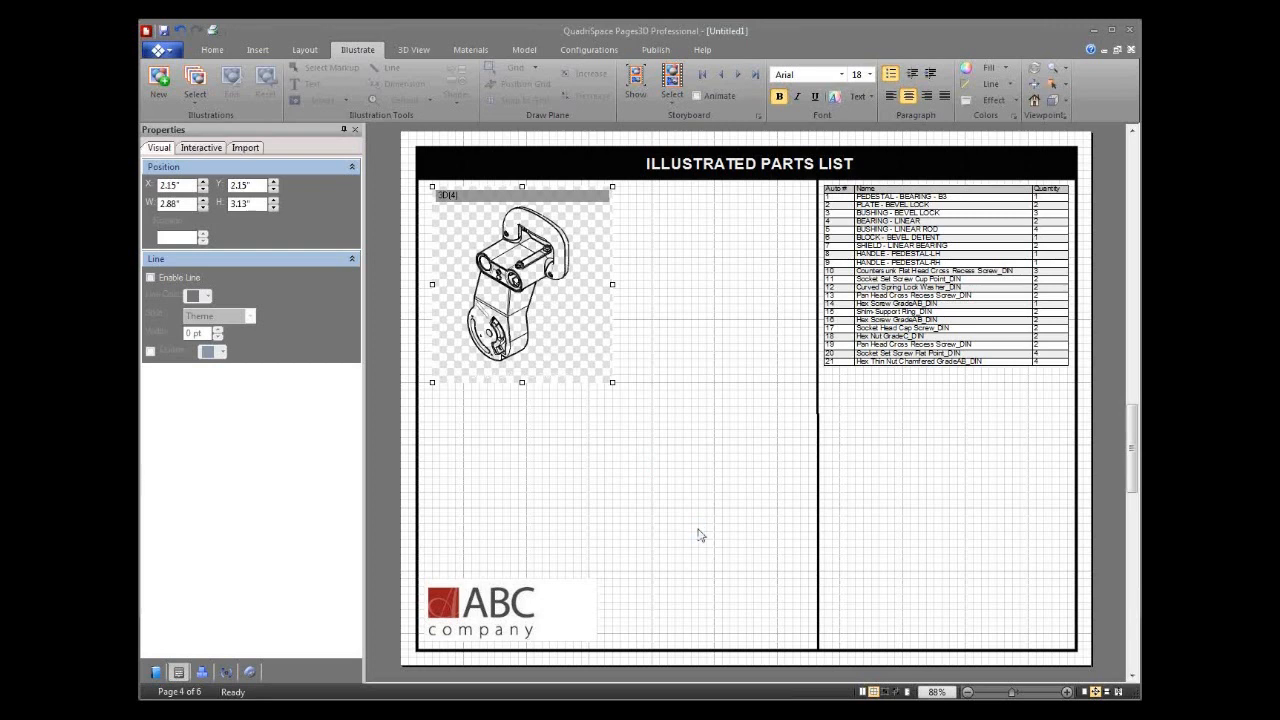
Step: Paste three copies of the pedestal's 3D view and arrange all four views in a two-by-two grid
{"action": "left_click_drag", "start_coordinate": [667, 430], "coordinate": [566, 551]}
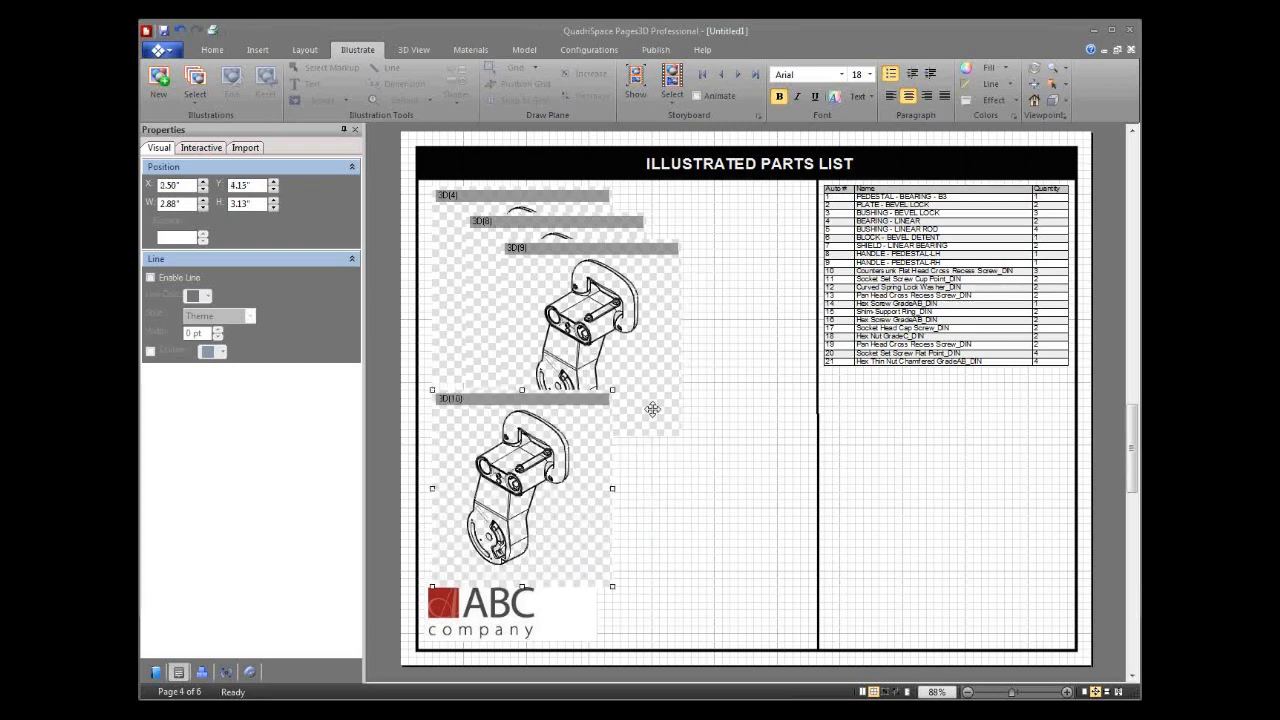
{"action": "left_click_drag", "start_coordinate": [619, 330], "coordinate": [735, 468]}
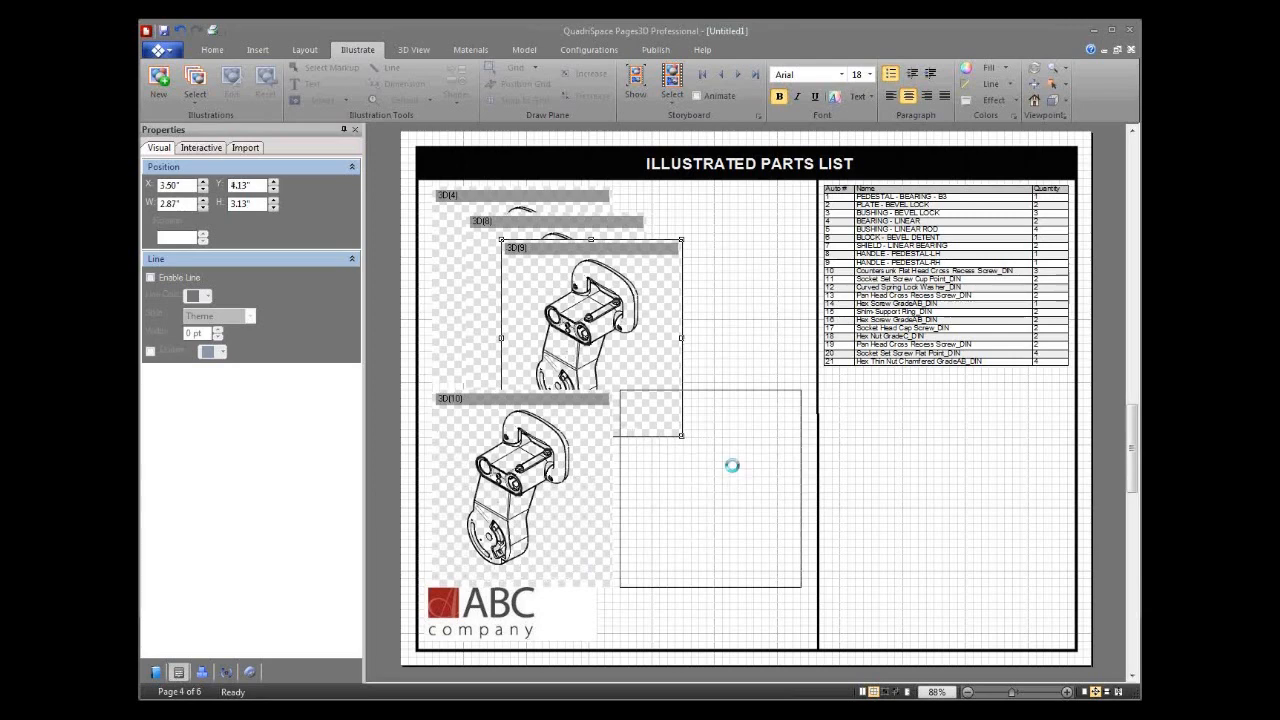
{"action": "left_click_drag", "start_coordinate": [561, 330], "coordinate": [703, 300]}
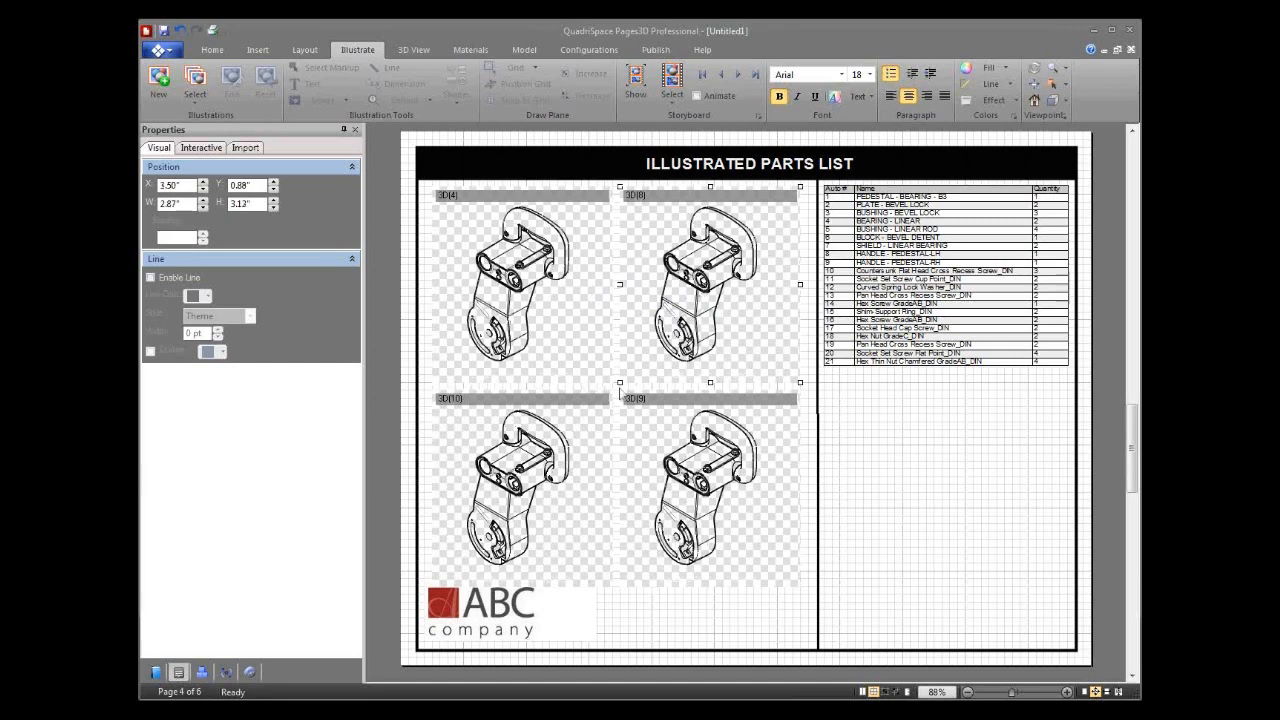
Step: Set the pedestal's upper-left 3D view to front, recentering it, the upper-right view to right side and the lower-left view to top
{"action": "left_click", "coordinate": [589, 370]}
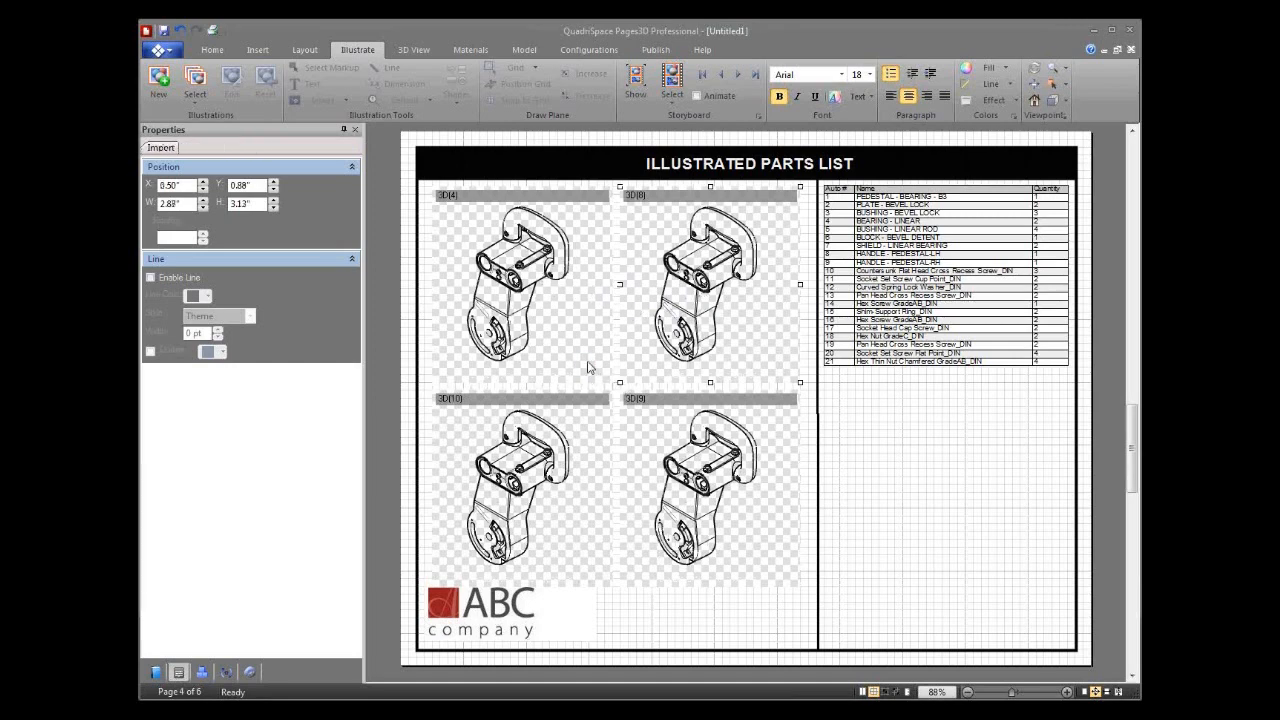
{"action": "left_click", "coordinate": [599, 369]}
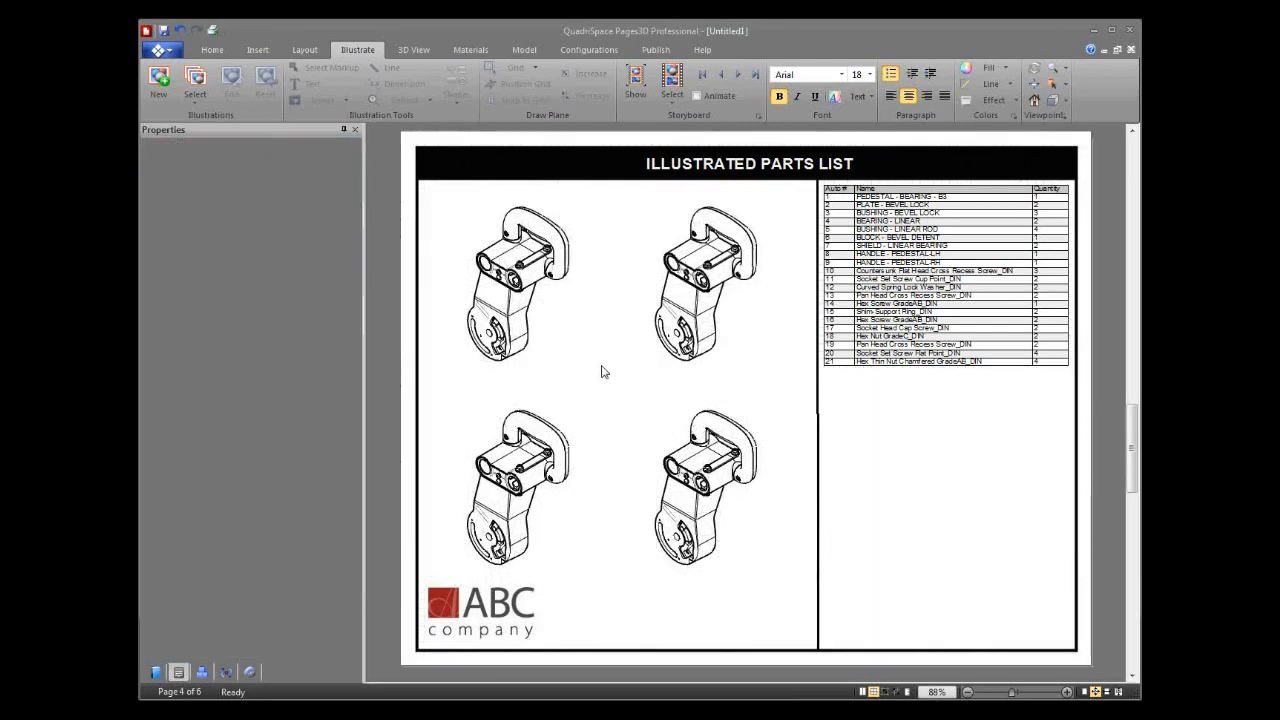
{"action": "left_click", "coordinate": [225, 674]}
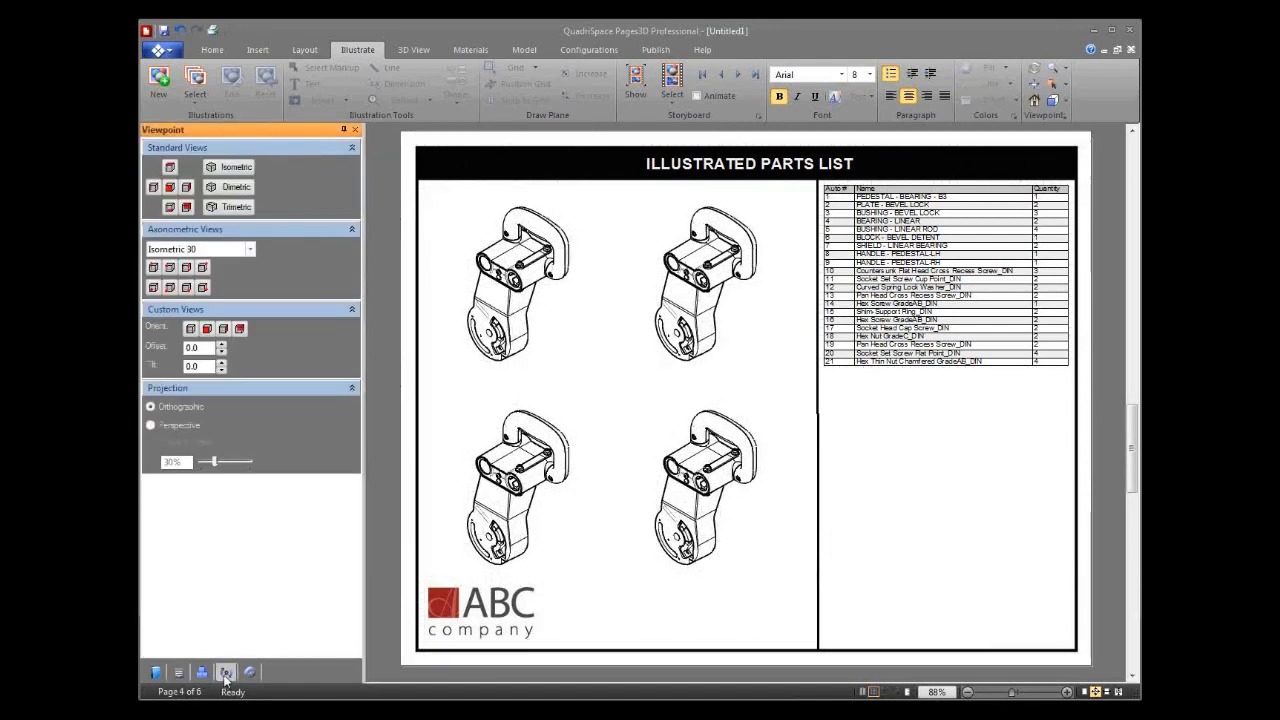
{"action": "left_click", "coordinate": [171, 193]}
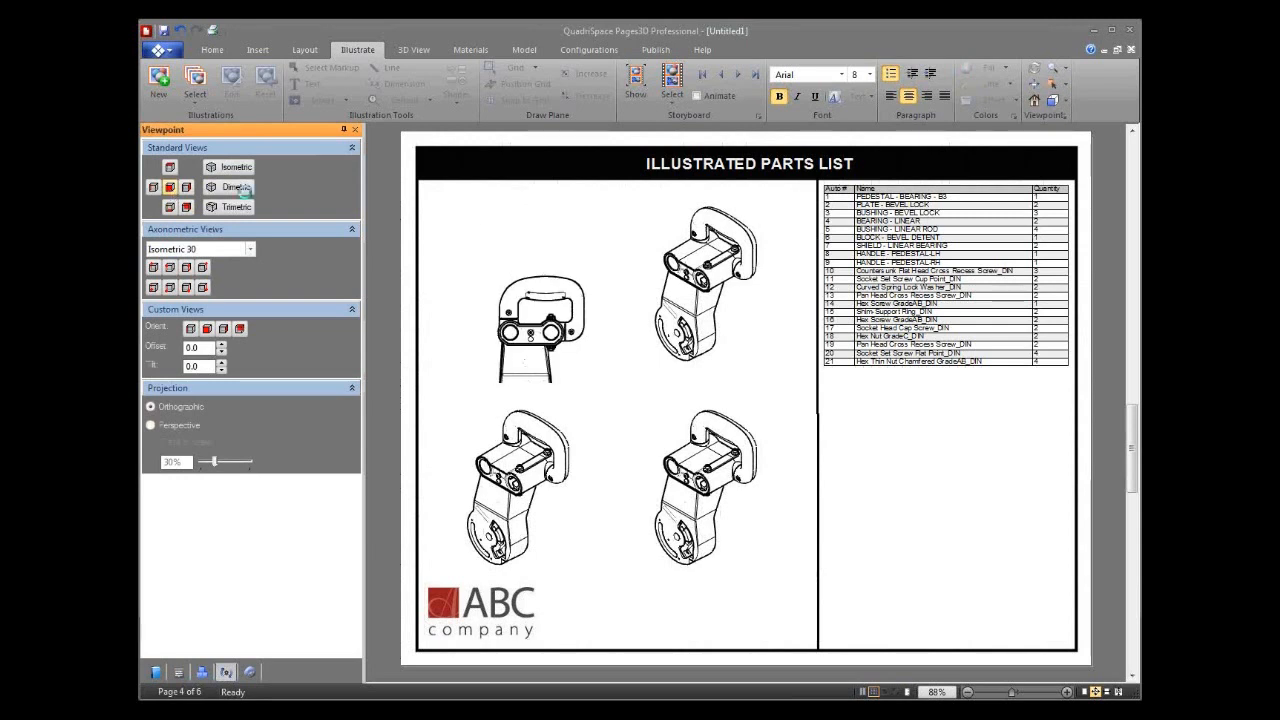
{"action": "middle_click_drag", "start_coordinate": [523, 374], "coordinate": [546, 296]}
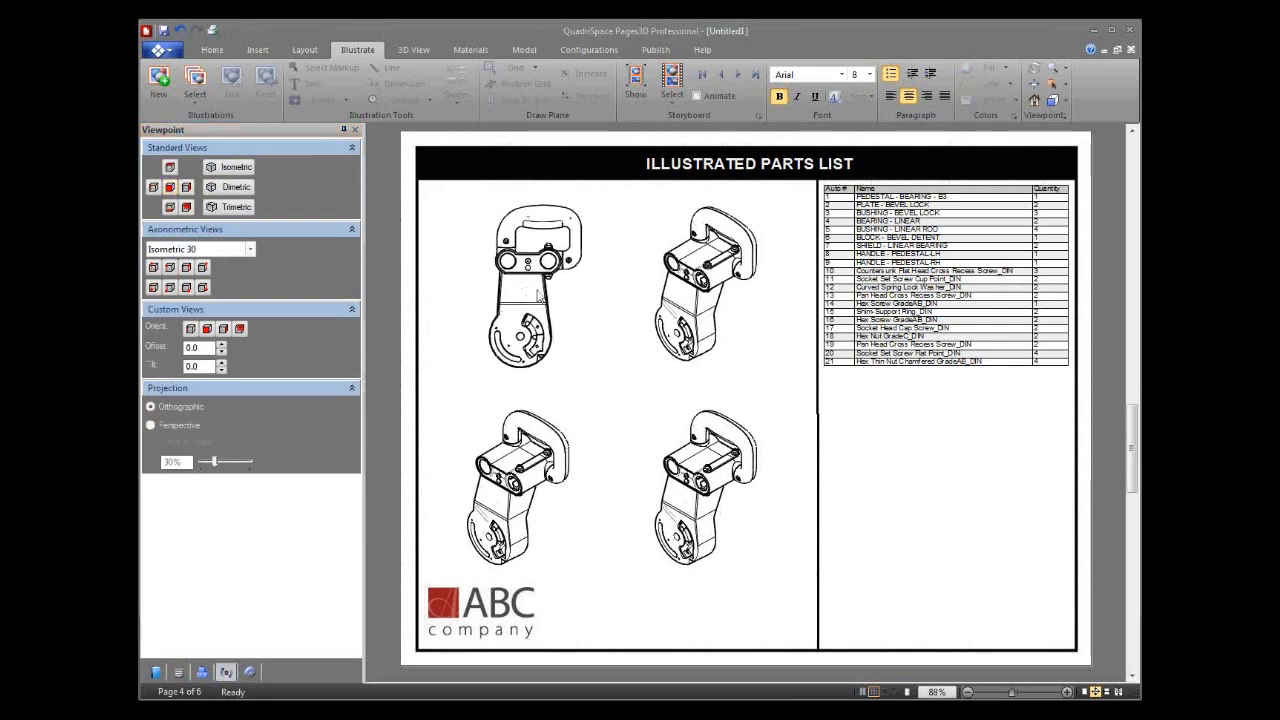
{"action": "left_click", "coordinate": [187, 190]}
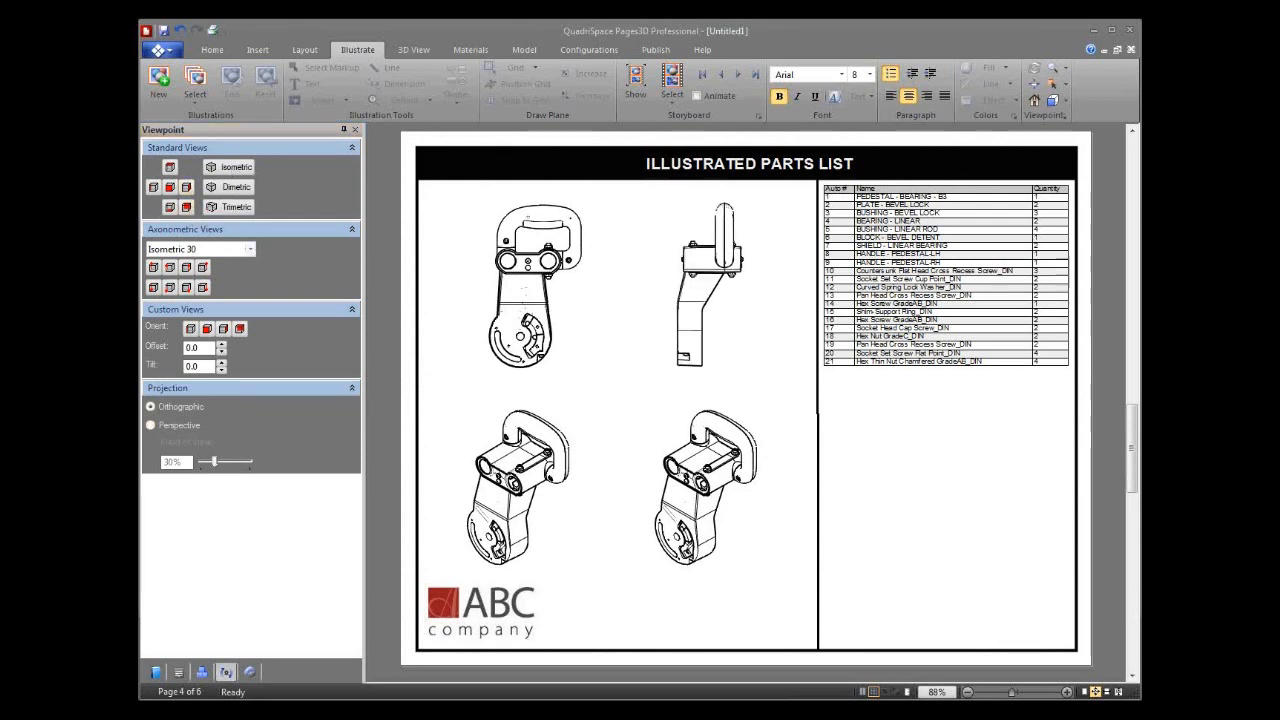
{"action": "left_click", "coordinate": [170, 170]}
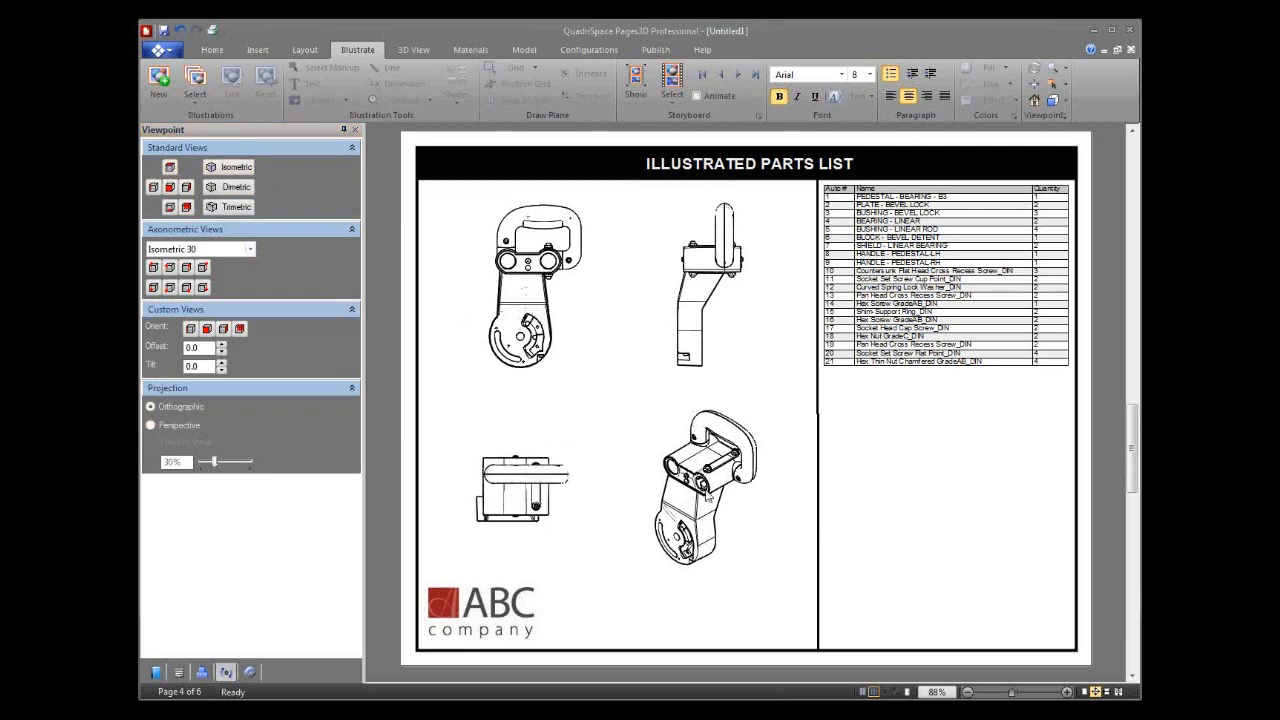
{"action": "mouse_move", "coordinate": [707, 496]}
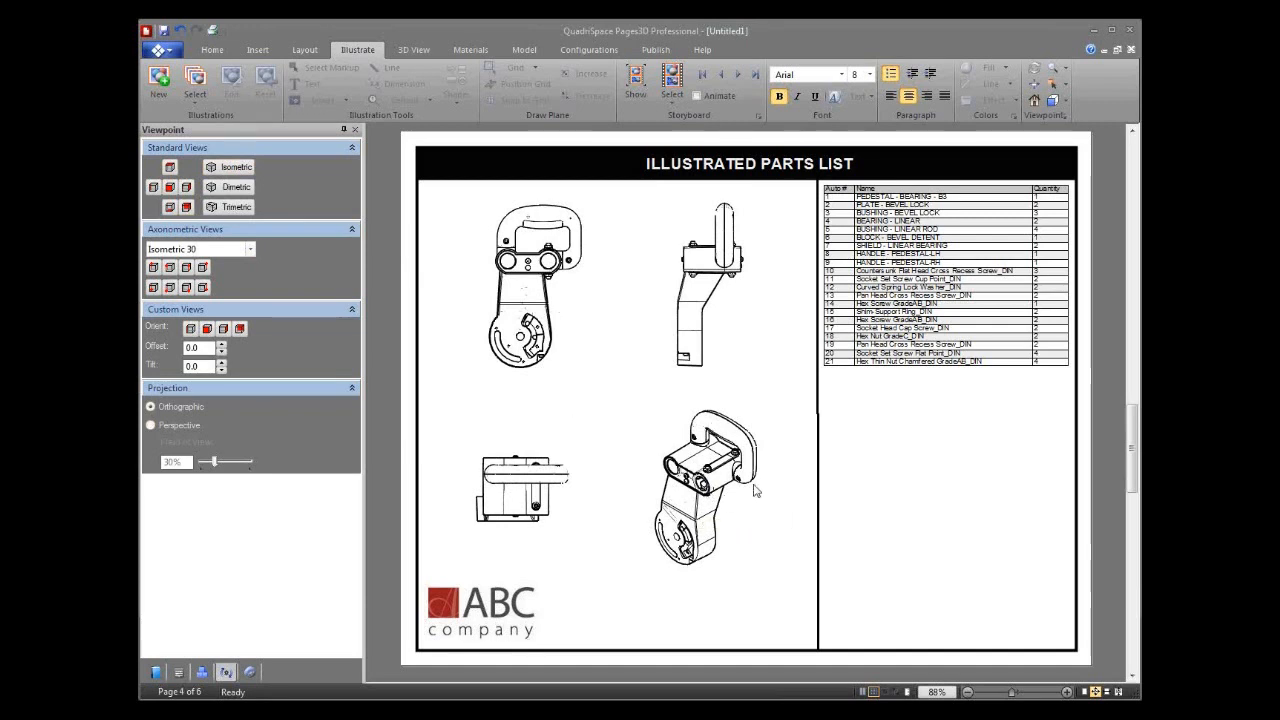
{"action": "left_click", "coordinate": [212, 51]}
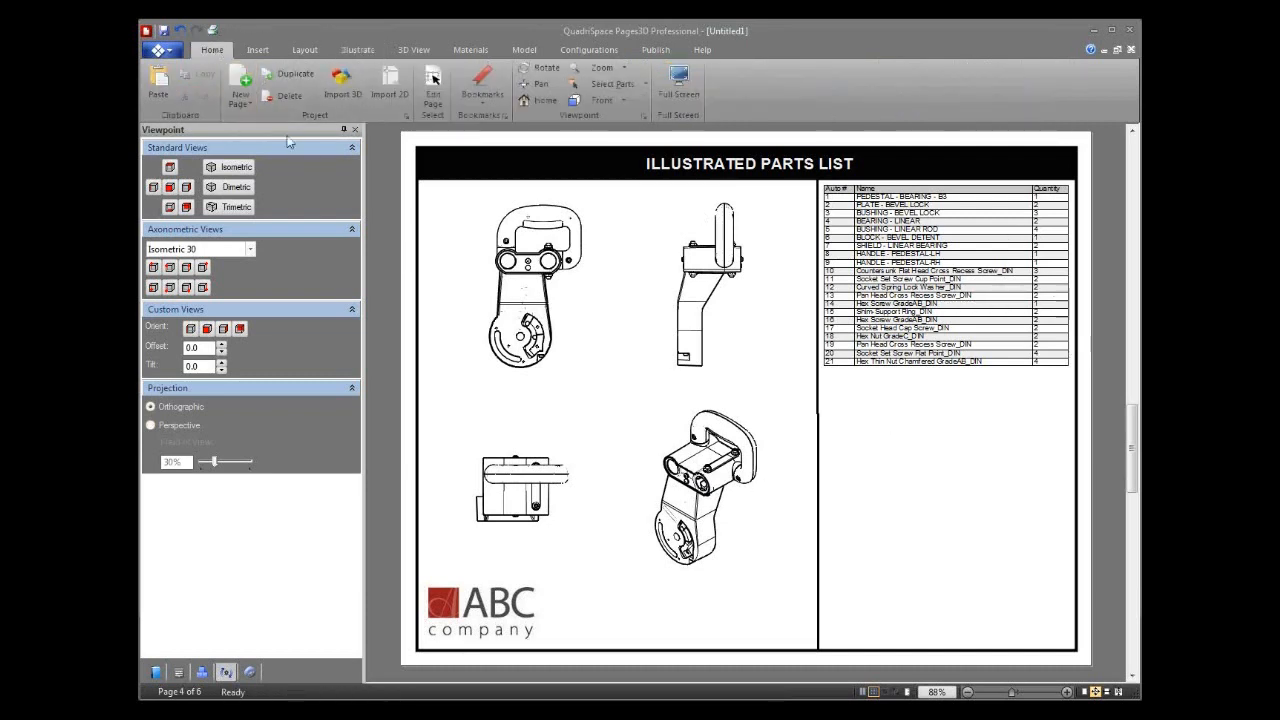
{"action": "left_click", "coordinate": [250, 103]}
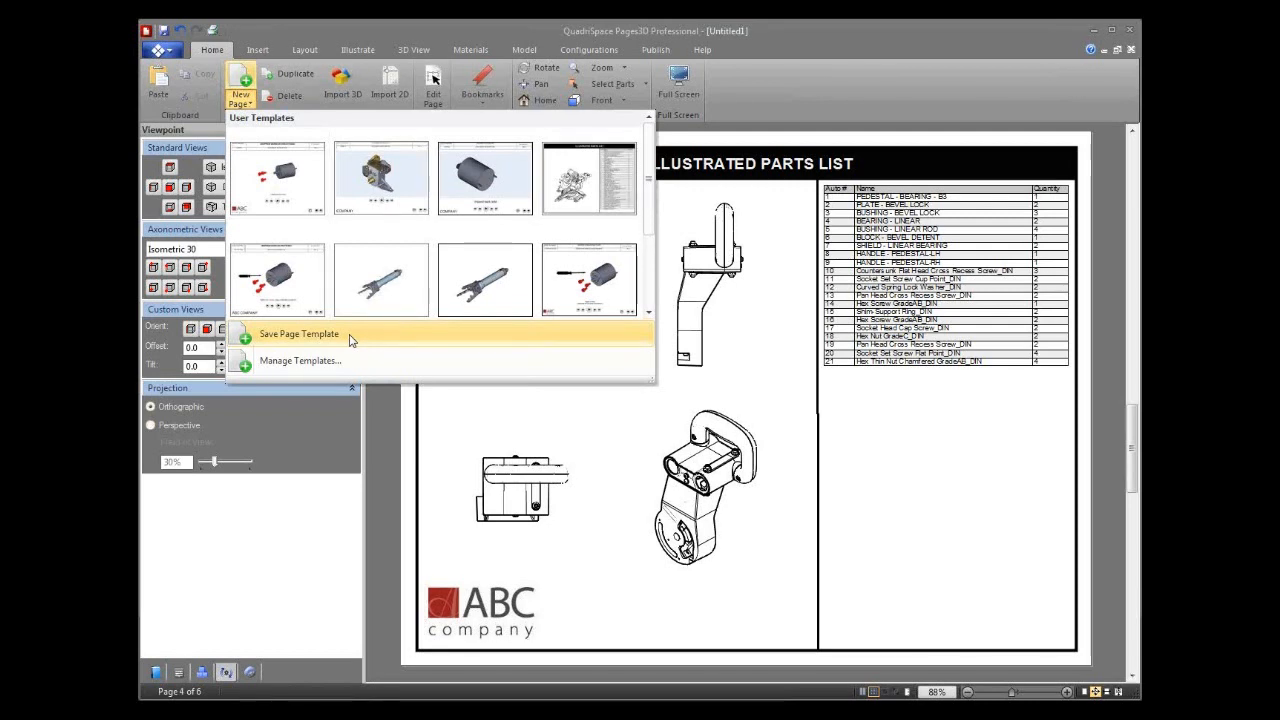
{"action": "left_click", "coordinate": [1108, 165]}
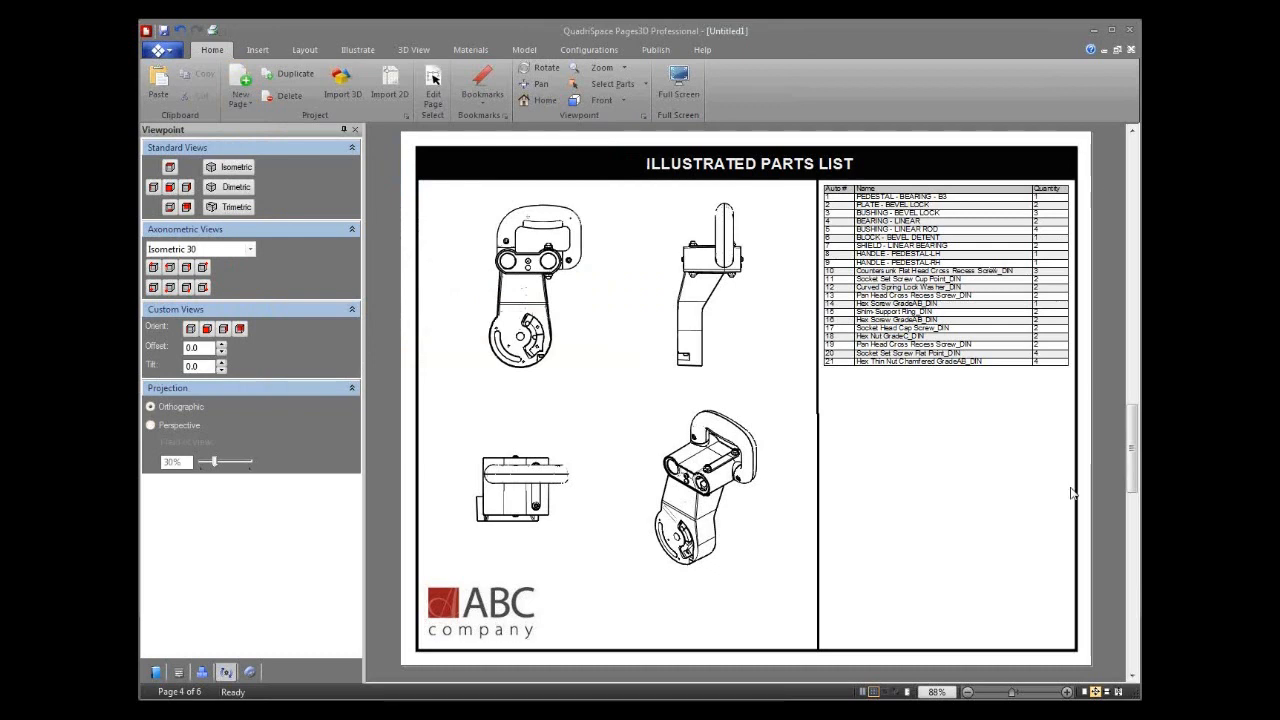
Step: Go to page 5 and highlight each part of the fence's Master Parts List in turn, from Lower Fence to Socket Set Screw Flat Point_DIN
{"action": "left_click", "coordinate": [1131, 589]}
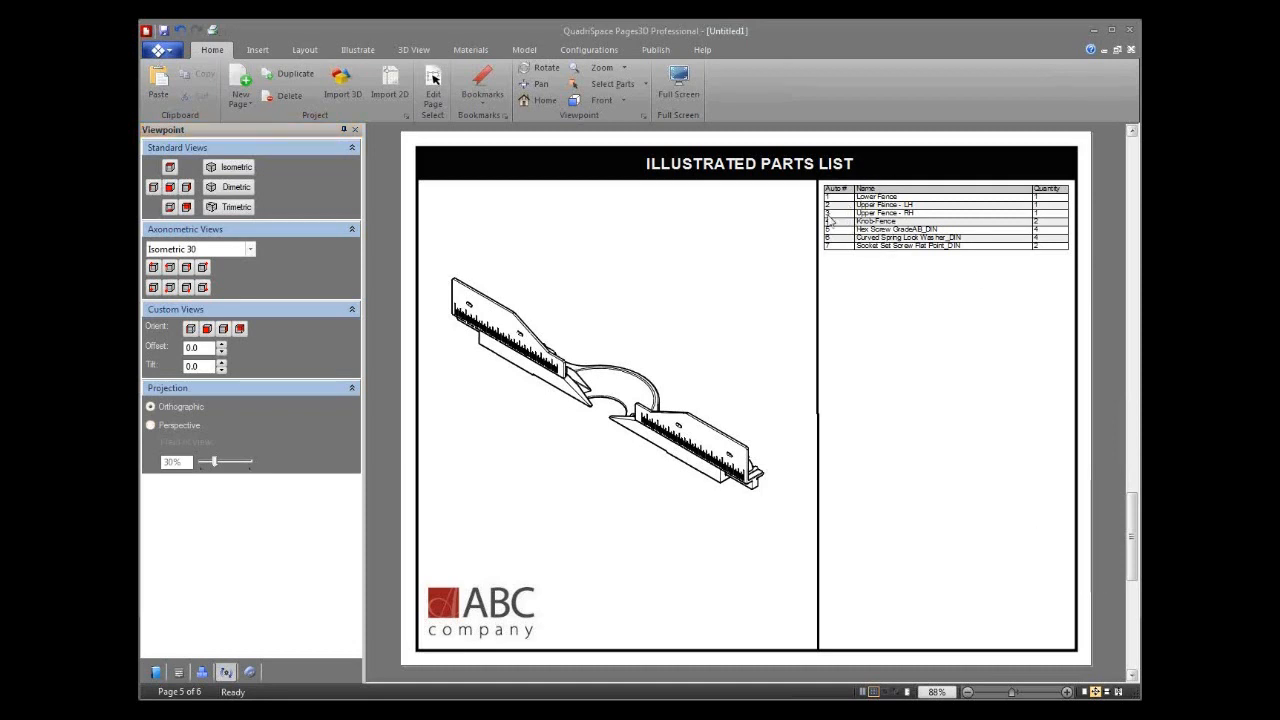
{"action": "left_click", "coordinate": [202, 672]}
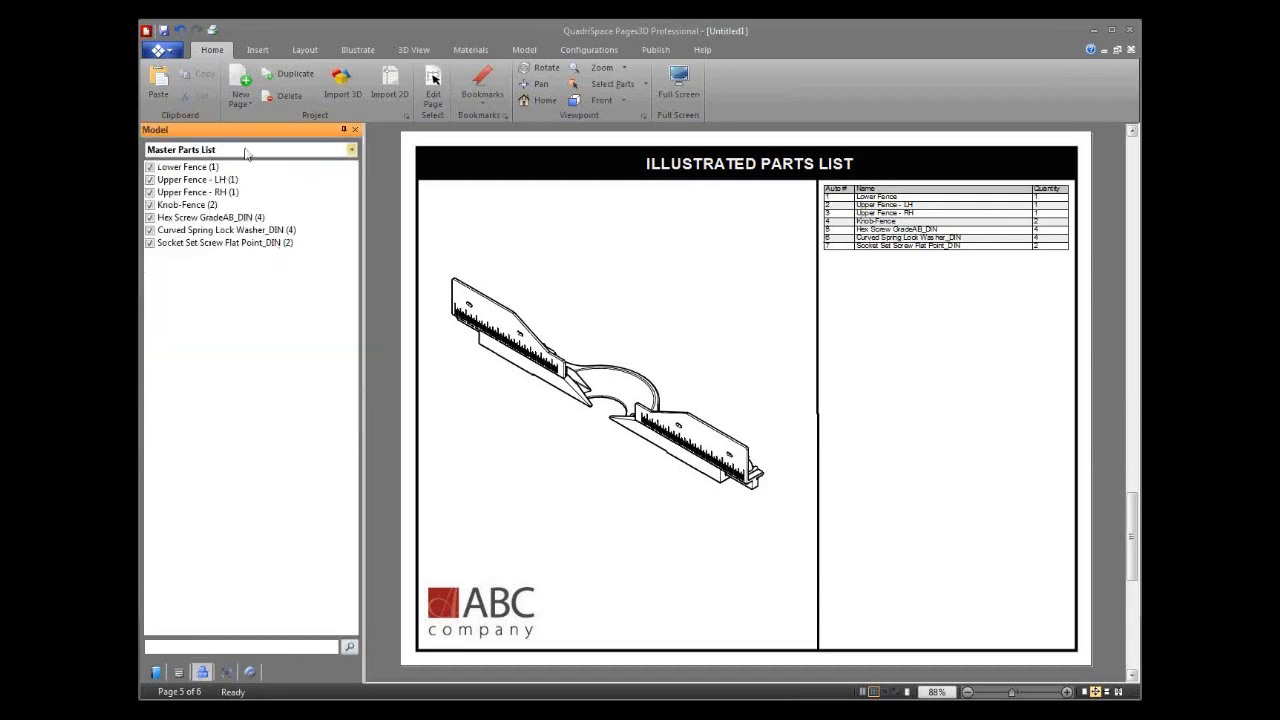
{"action": "left_click", "coordinate": [193, 167]}
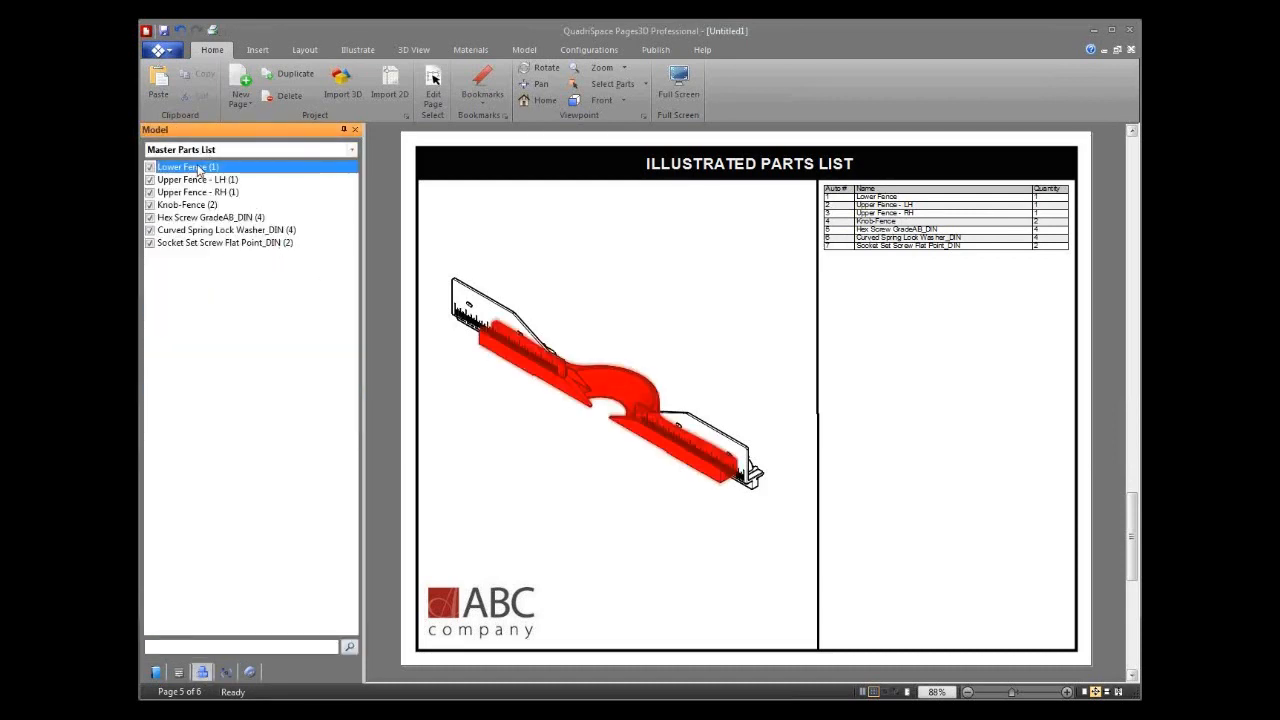
{"action": "left_click", "coordinate": [232, 181]}
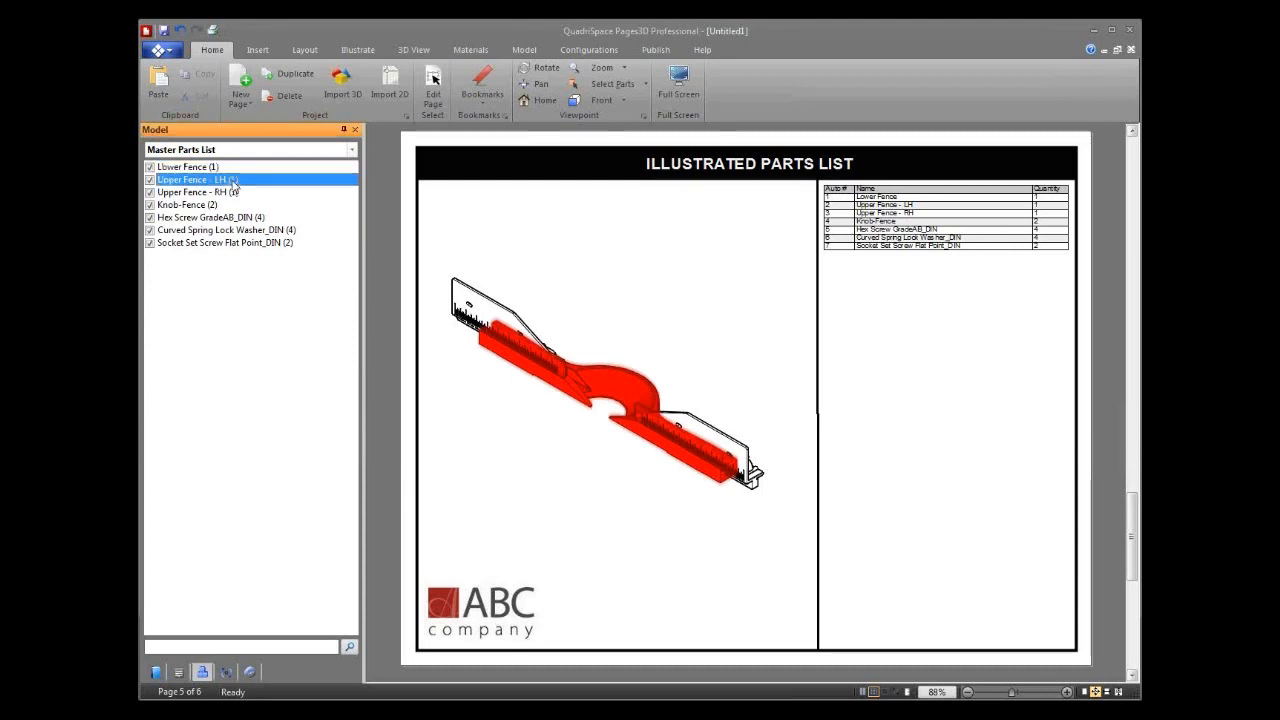
{"action": "left_click", "coordinate": [222, 193]}
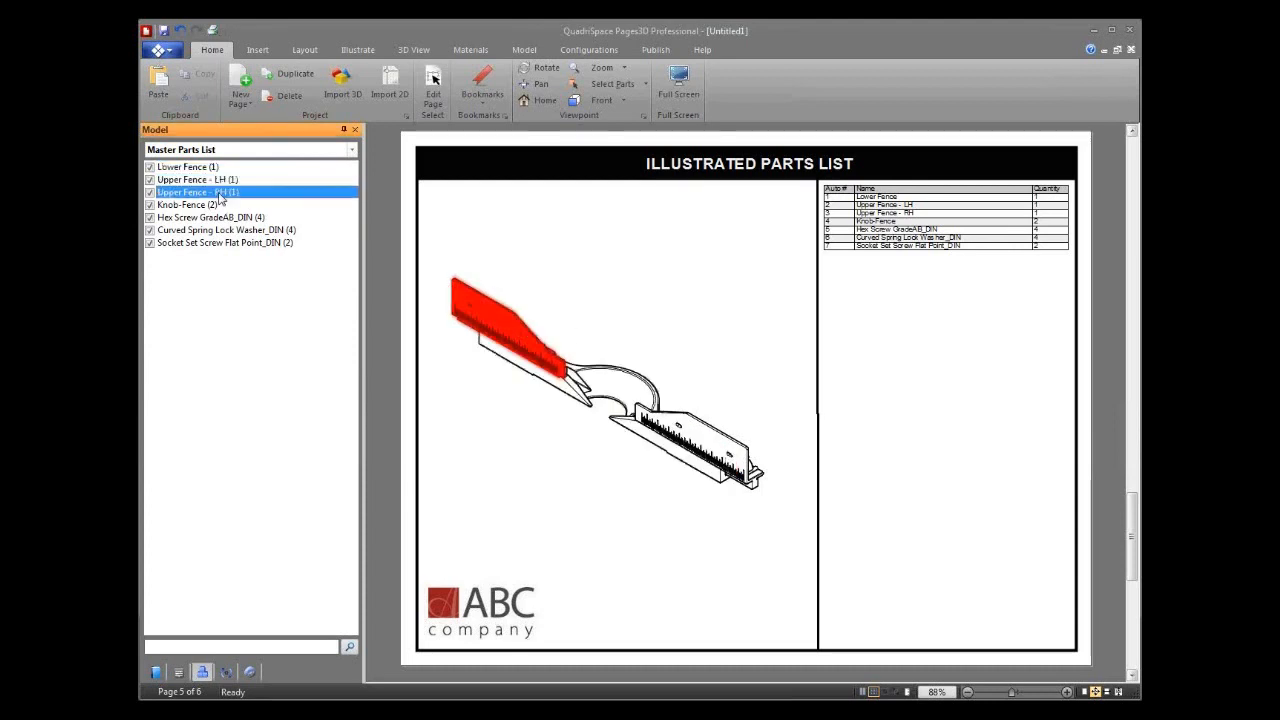
{"action": "left_click", "coordinate": [213, 206]}
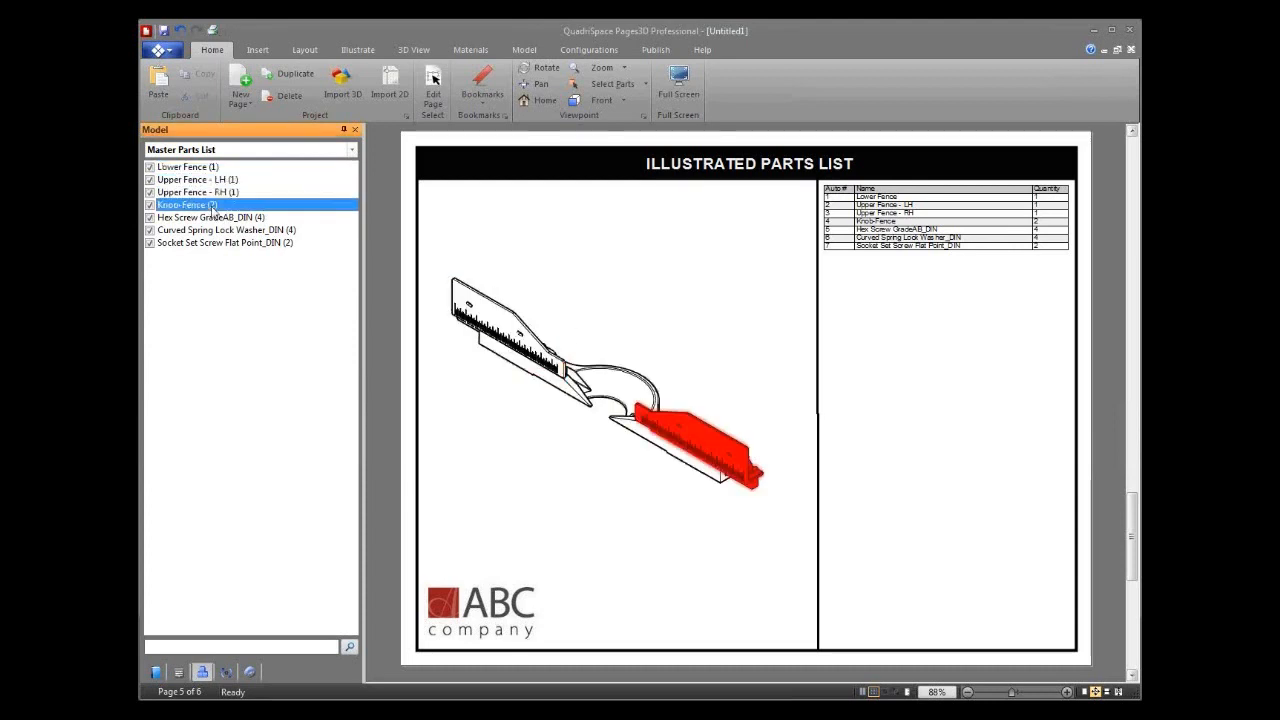
{"action": "left_click", "coordinate": [227, 220]}
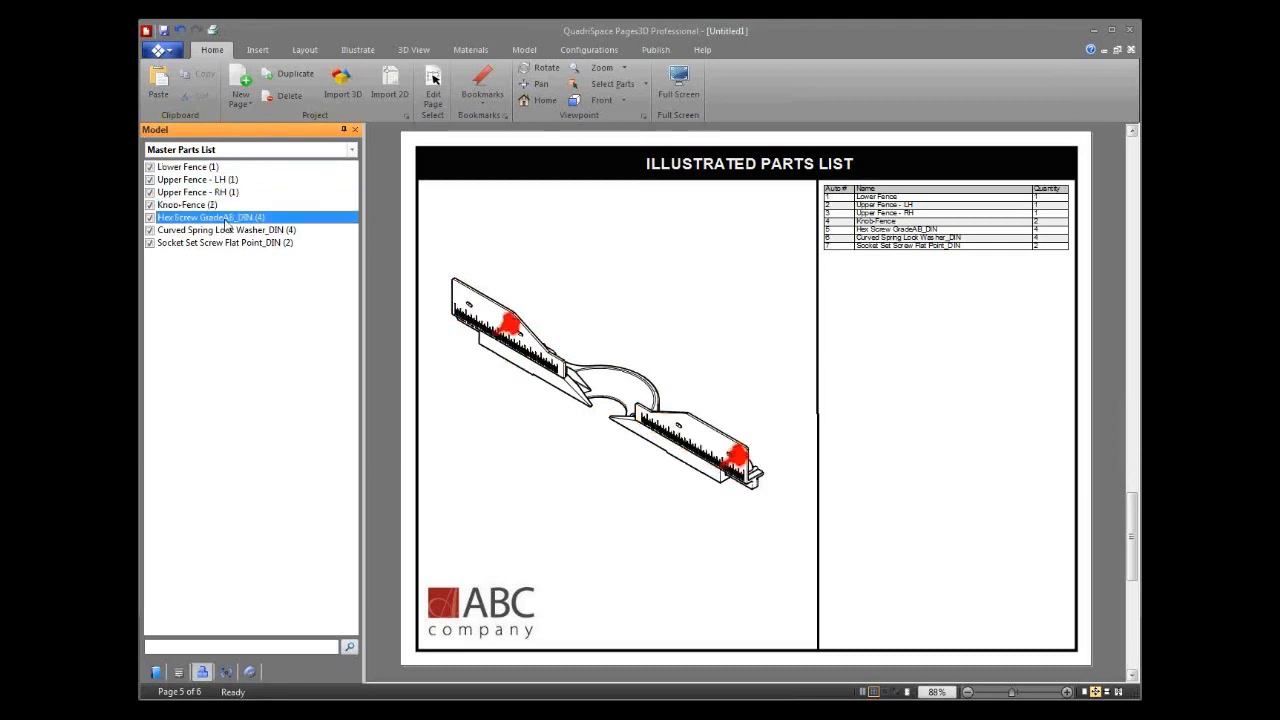
{"action": "left_click", "coordinate": [229, 231]}
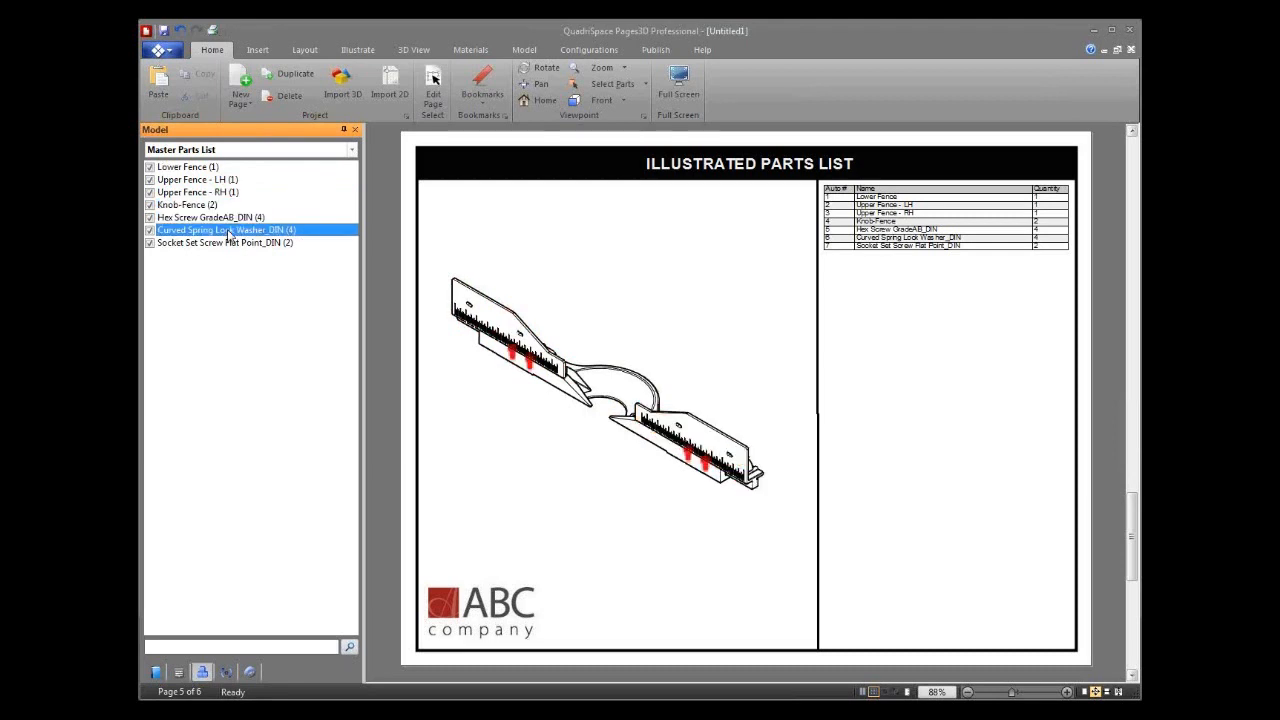
{"action": "left_click", "coordinate": [226, 242]}
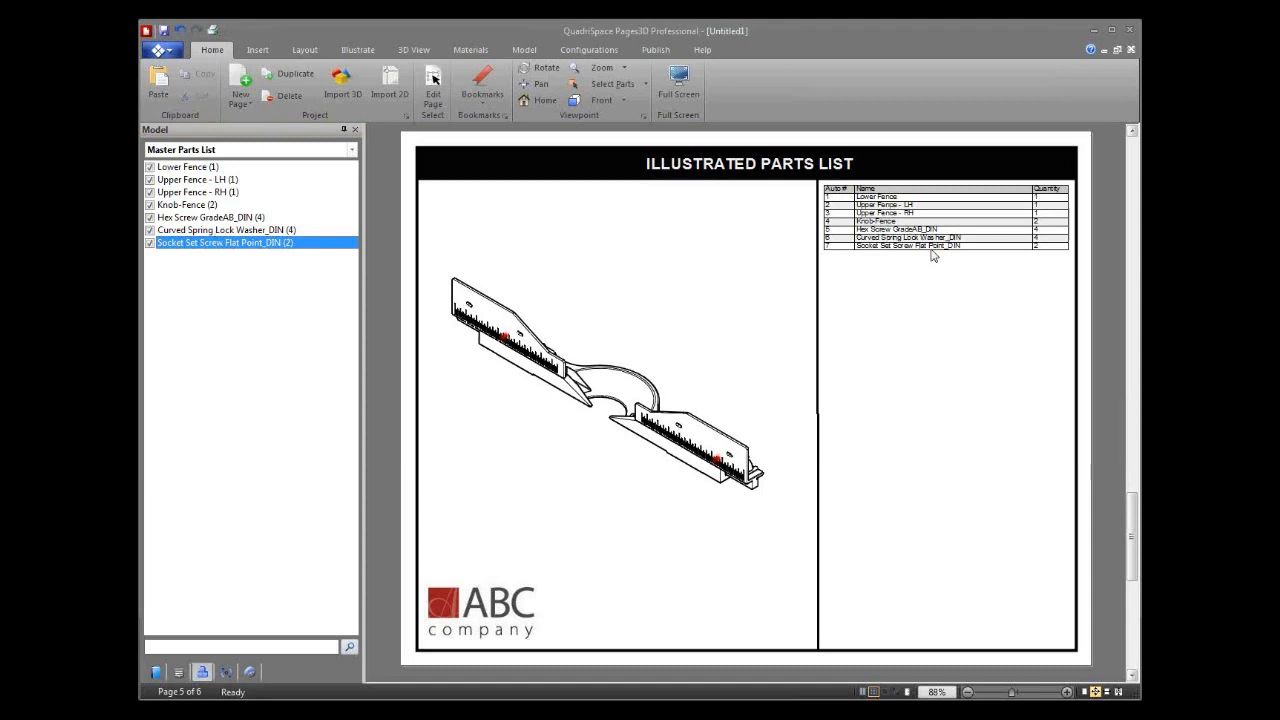
Step: Rename the Lower Fence row of the parts list as Lower Component
{"action": "left_click", "coordinate": [198, 167]}
{"action": "right_click", "coordinate": [210, 172]}
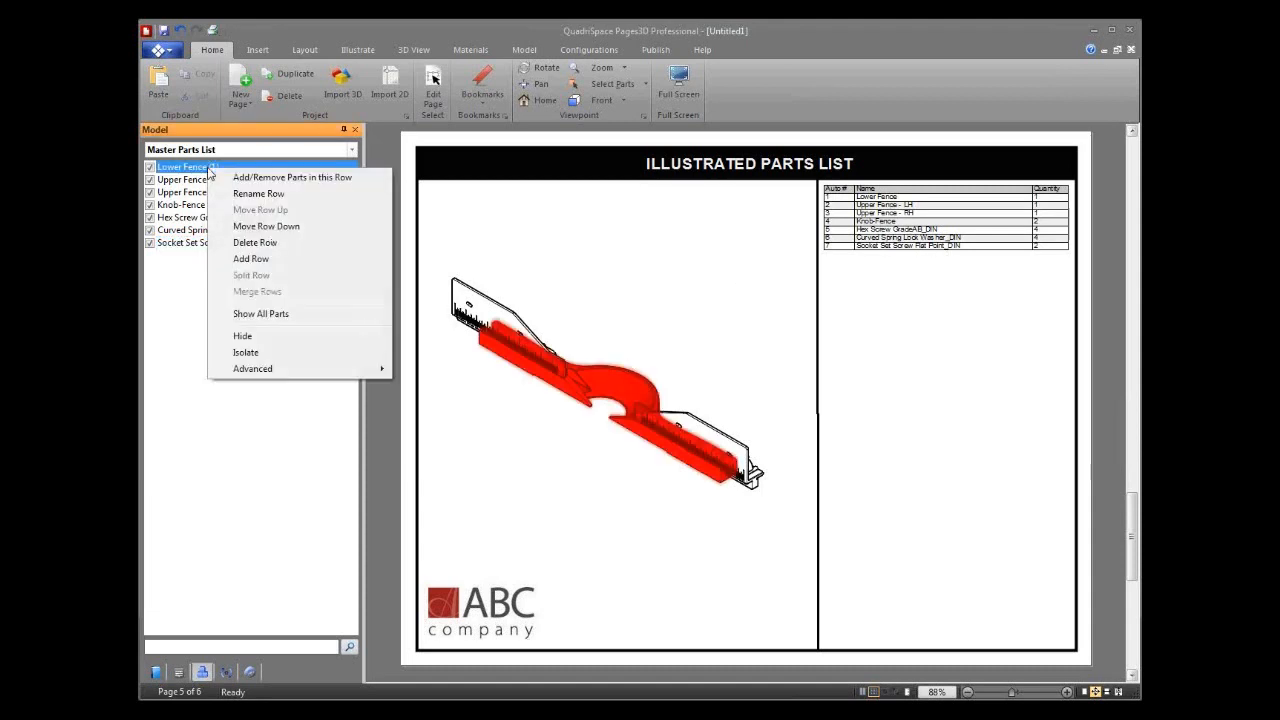
{"action": "left_click", "coordinate": [276, 195]}
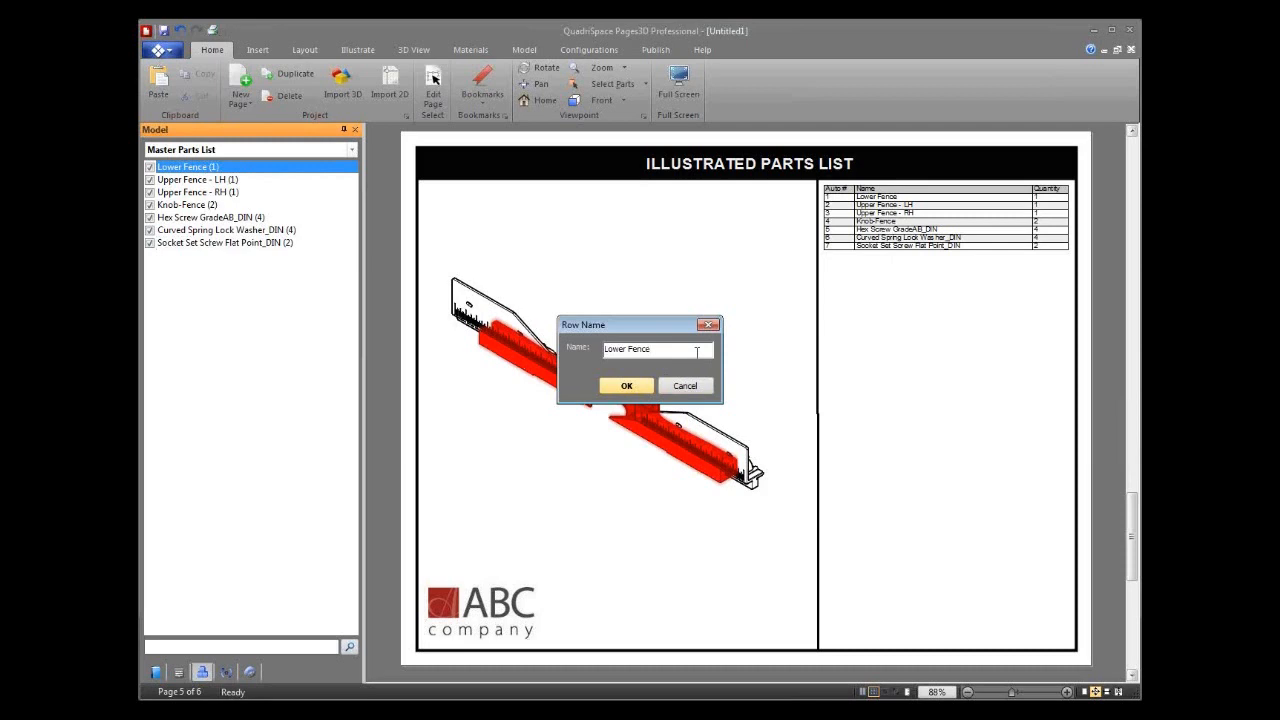
{"action": "key", "text": "BackSpace"}
{"action": "key", "text": "BackSpace"}
{"action": "key", "text": "BackSpace"}
{"action": "key", "text": "BackSpace"}
{"action": "key", "text": "BackSpace"}
{"action": "type", "text": "Component"}
{"action": "key", "text": "Return"}
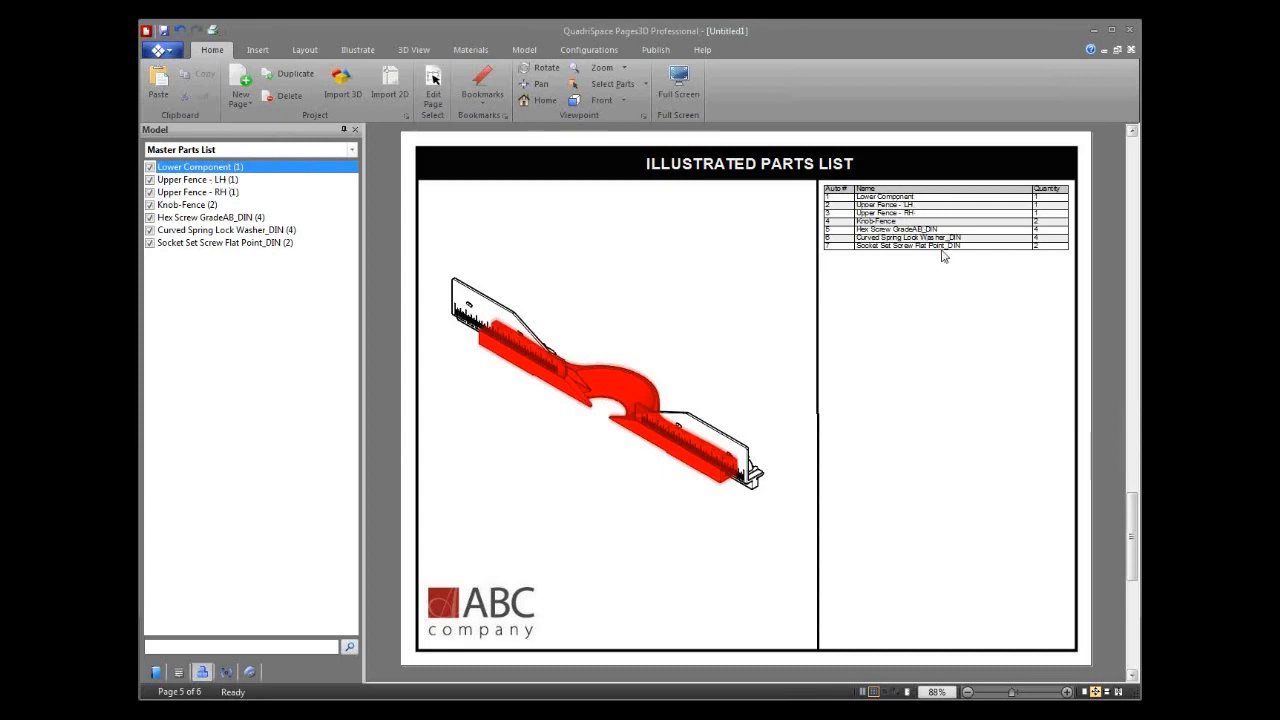
Step: Add a custom row to the parts list after the Socket Set Screw Flat Point_DIN row
{"action": "left_click", "coordinate": [252, 244]}
{"action": "right_click", "coordinate": [274, 246]}
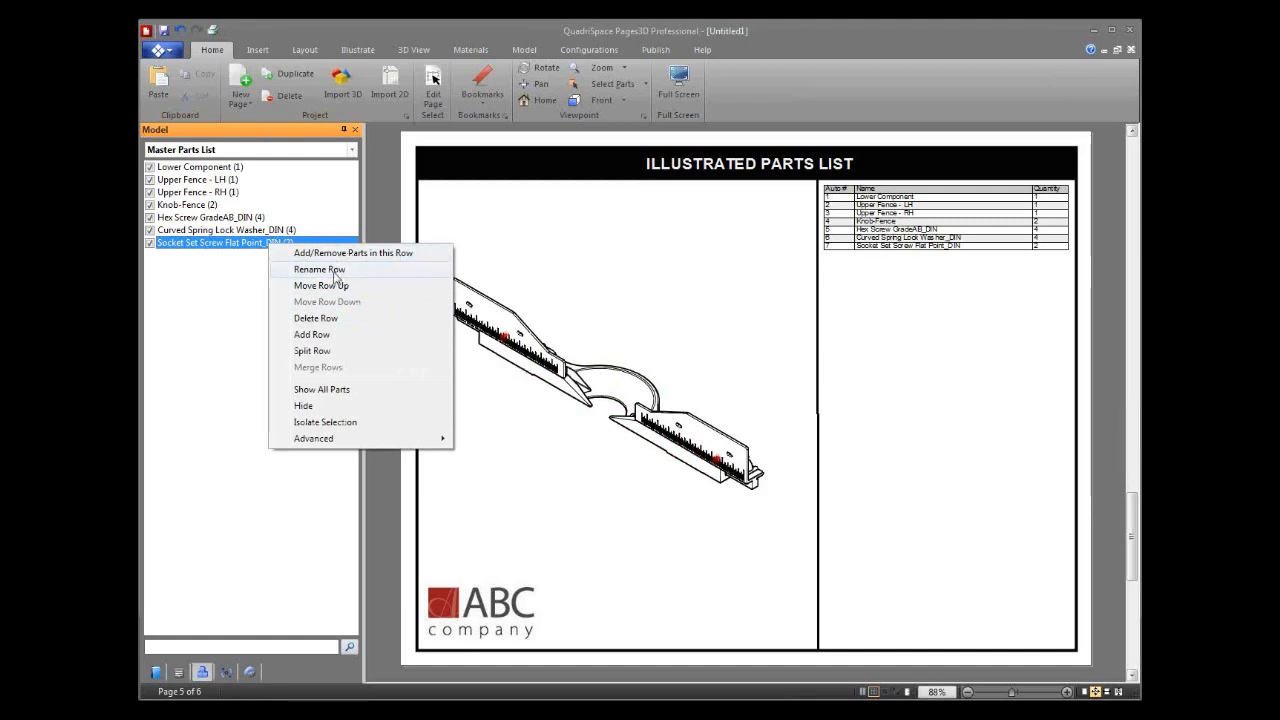
{"action": "left_click", "coordinate": [332, 338]}
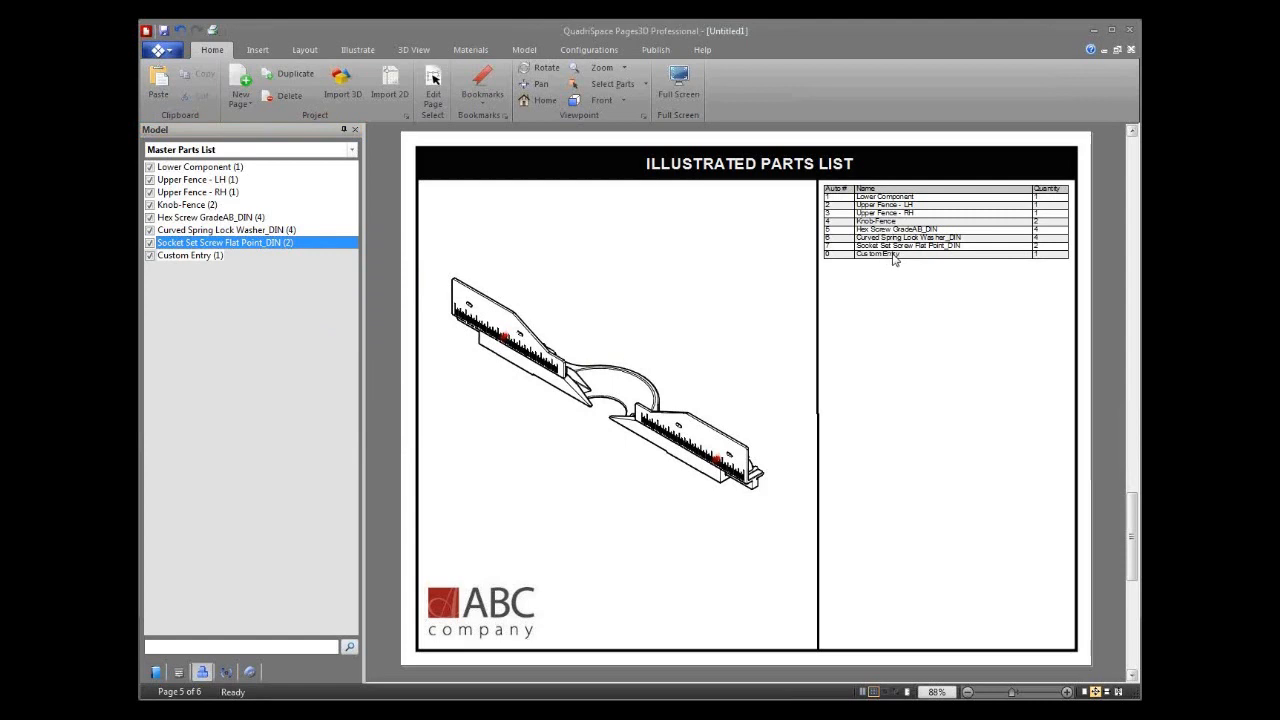
Step: Rename the custom row at the end of the parts list as Glue (non-part item)
{"action": "left_click", "coordinate": [206, 258]}
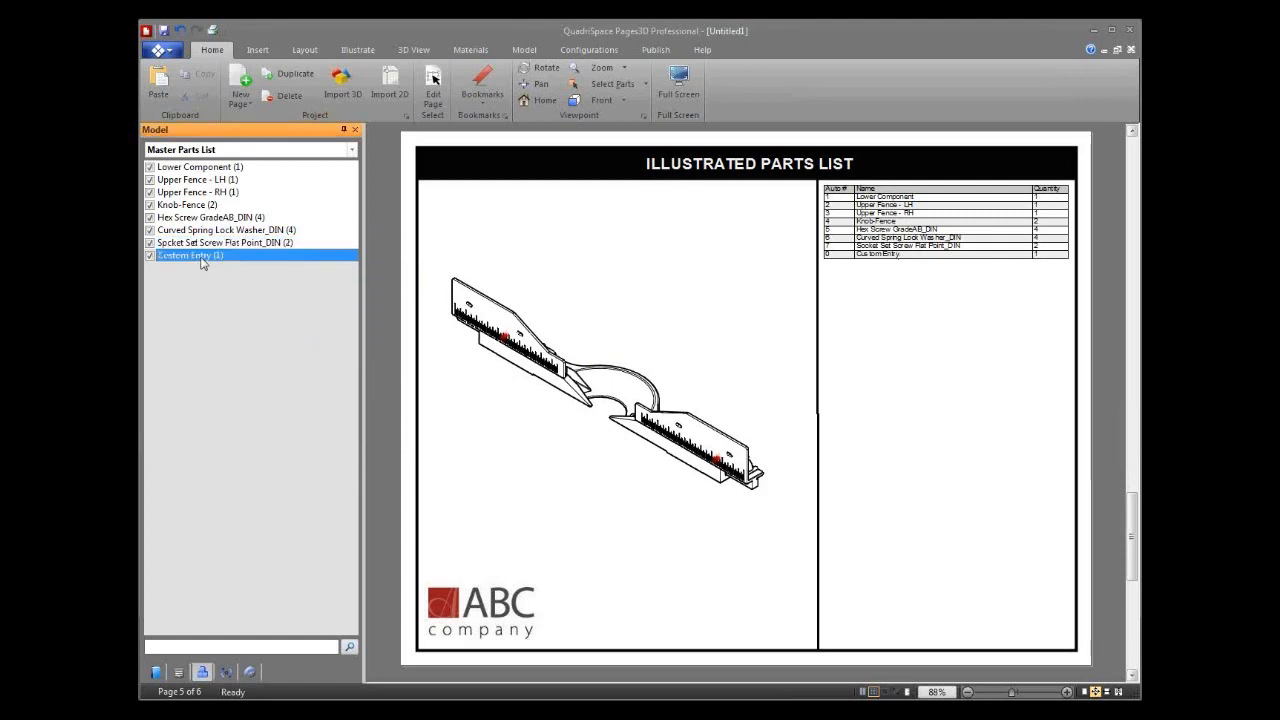
{"action": "right_click", "coordinate": [206, 259]}
{"action": "left_click", "coordinate": [288, 283]}
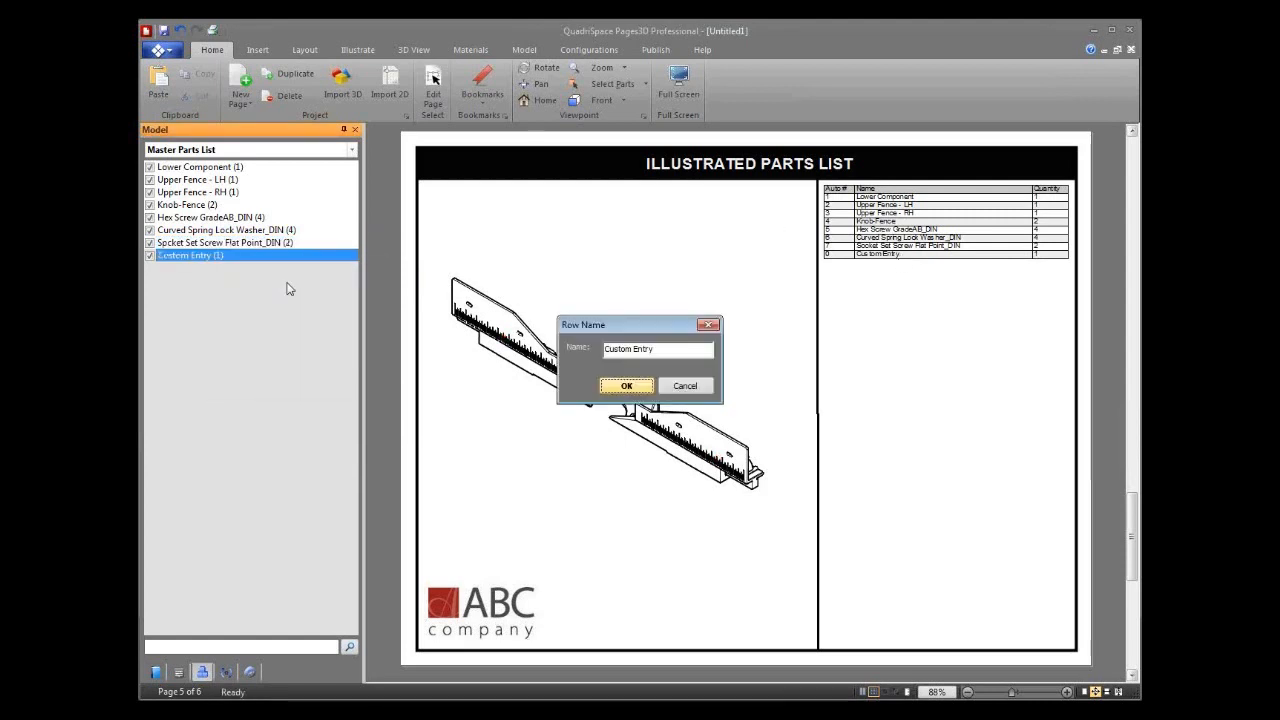
{"action": "left_click_drag", "start_coordinate": [656, 349], "coordinate": [580, 347]}
{"action": "type", "text": "Gl"}
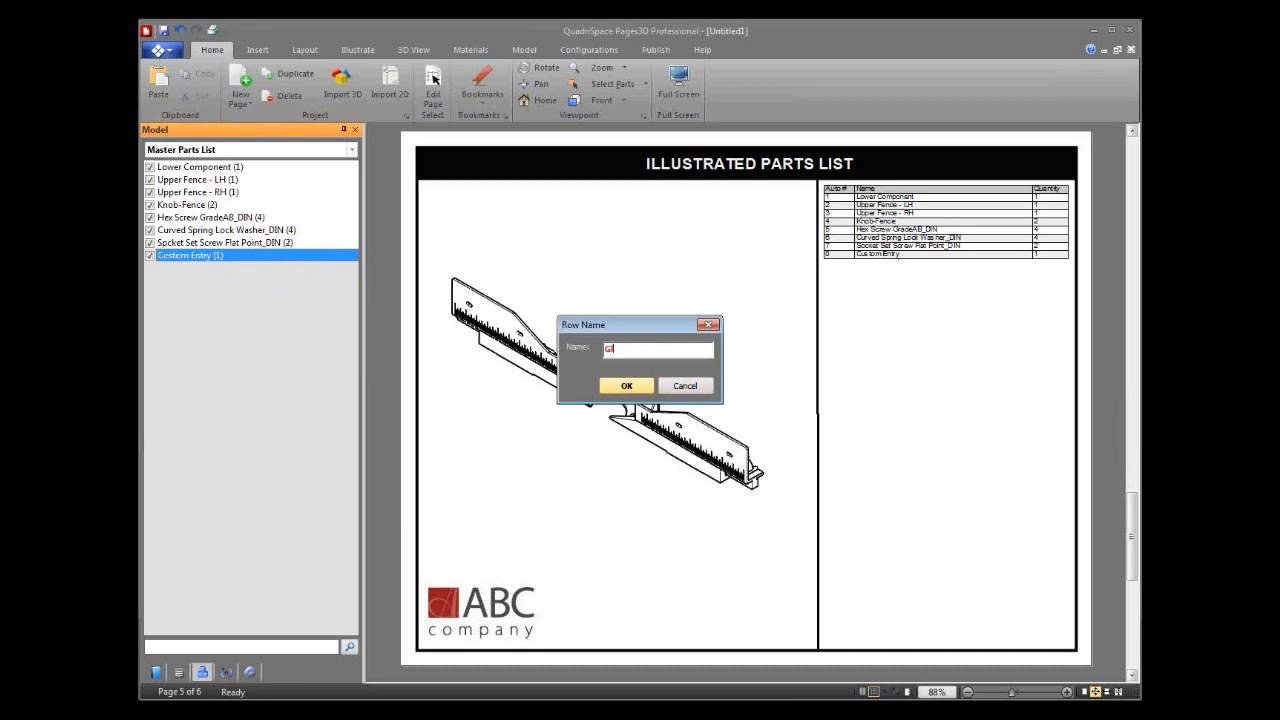
{"action": "type", "text": "ue (nonmo"}
{"action": "key", "text": "BackSpace"}
{"action": "key", "text": "BackSpace"}
{"action": "type", "text": "-part item"}
{"action": "left_click", "coordinate": [649, 382]}
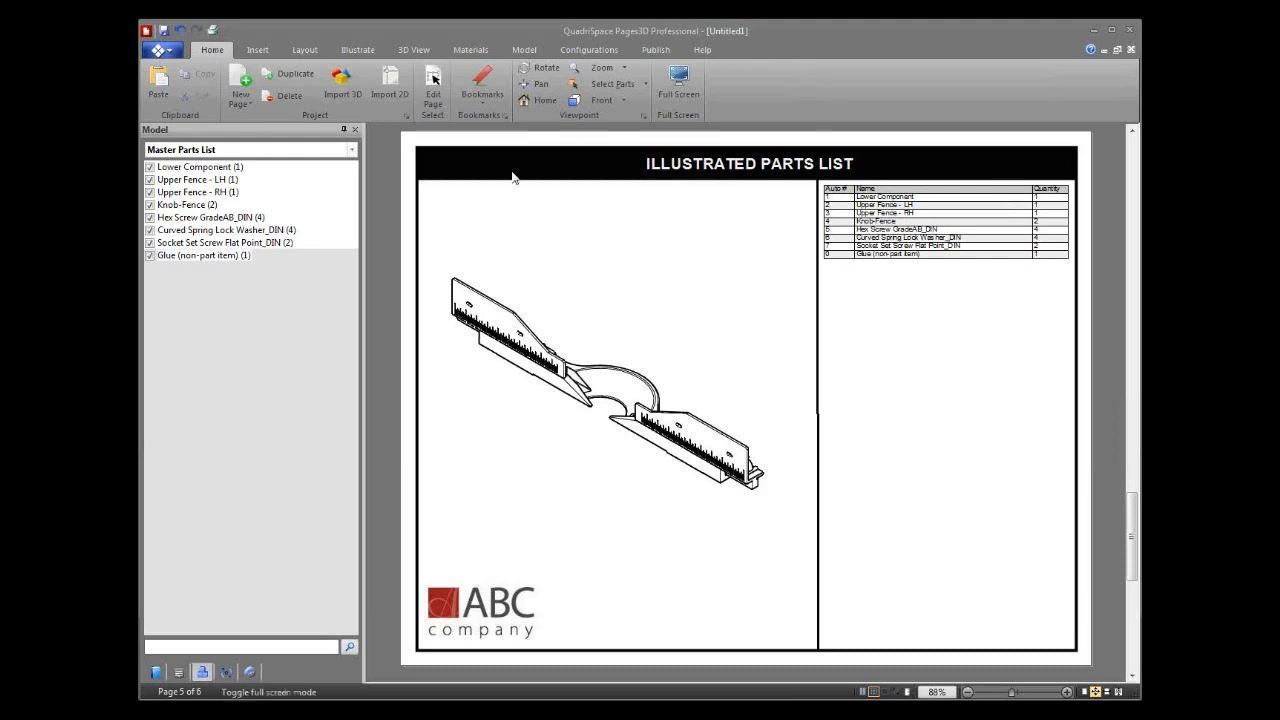
Step: Create a new illustration of the fence at the end of the storyboard, with its markups opened for editing
{"action": "left_click", "coordinate": [524, 50]}
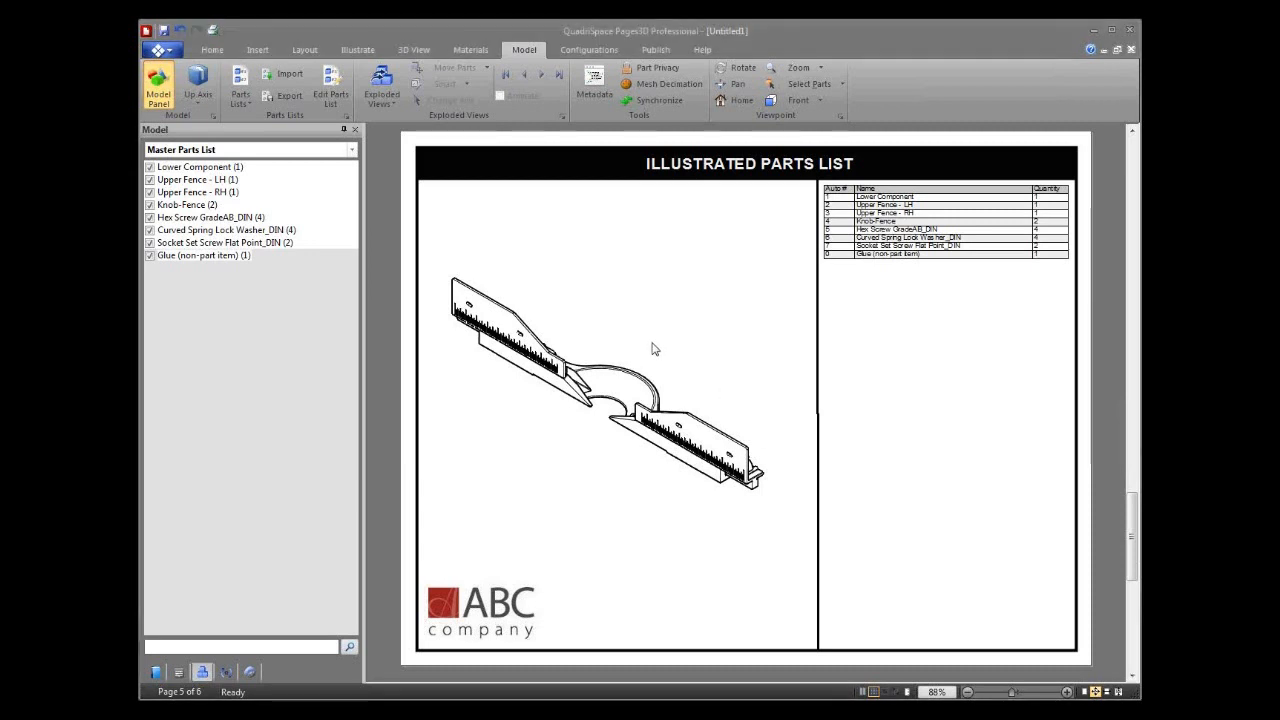
{"action": "left_click", "coordinate": [362, 49]}
{"action": "left_click", "coordinate": [158, 80]}
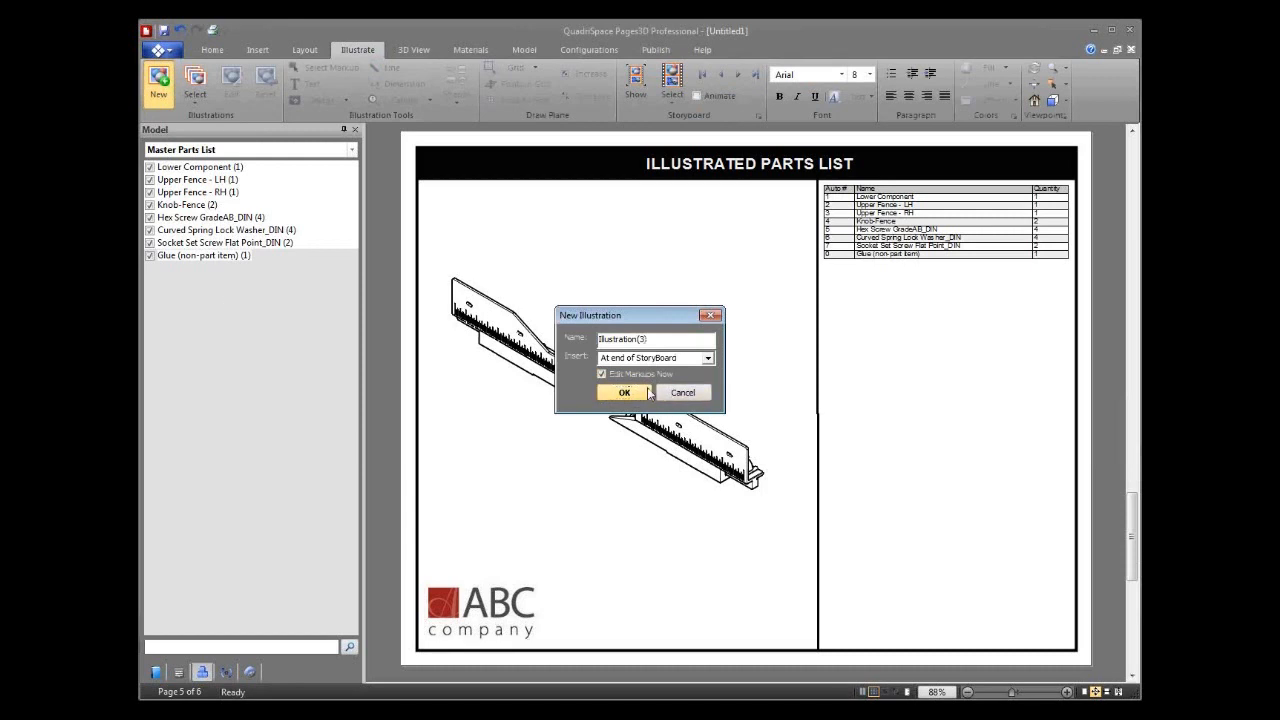
{"action": "left_click", "coordinate": [624, 392]}
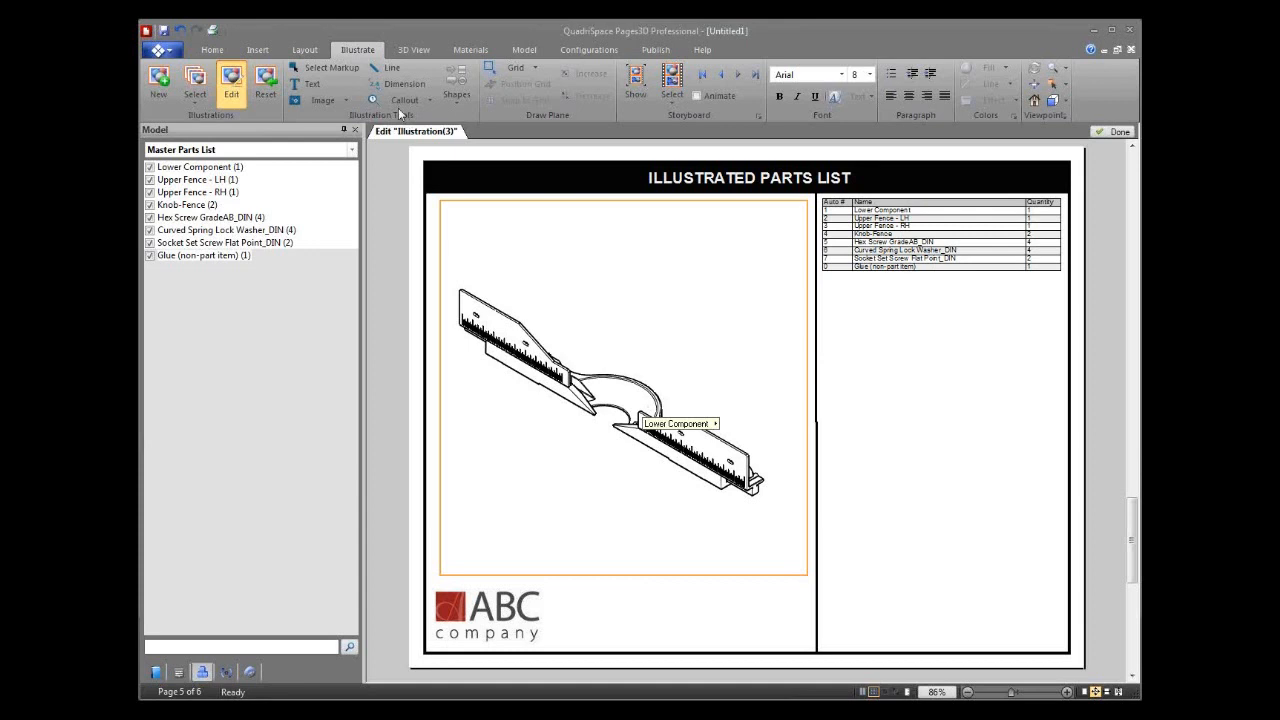
Step: Insert a callout pointing at the upper edge of the left-hand upper fence, with its balloon above and to the right
{"action": "left_click", "coordinate": [430, 99]}
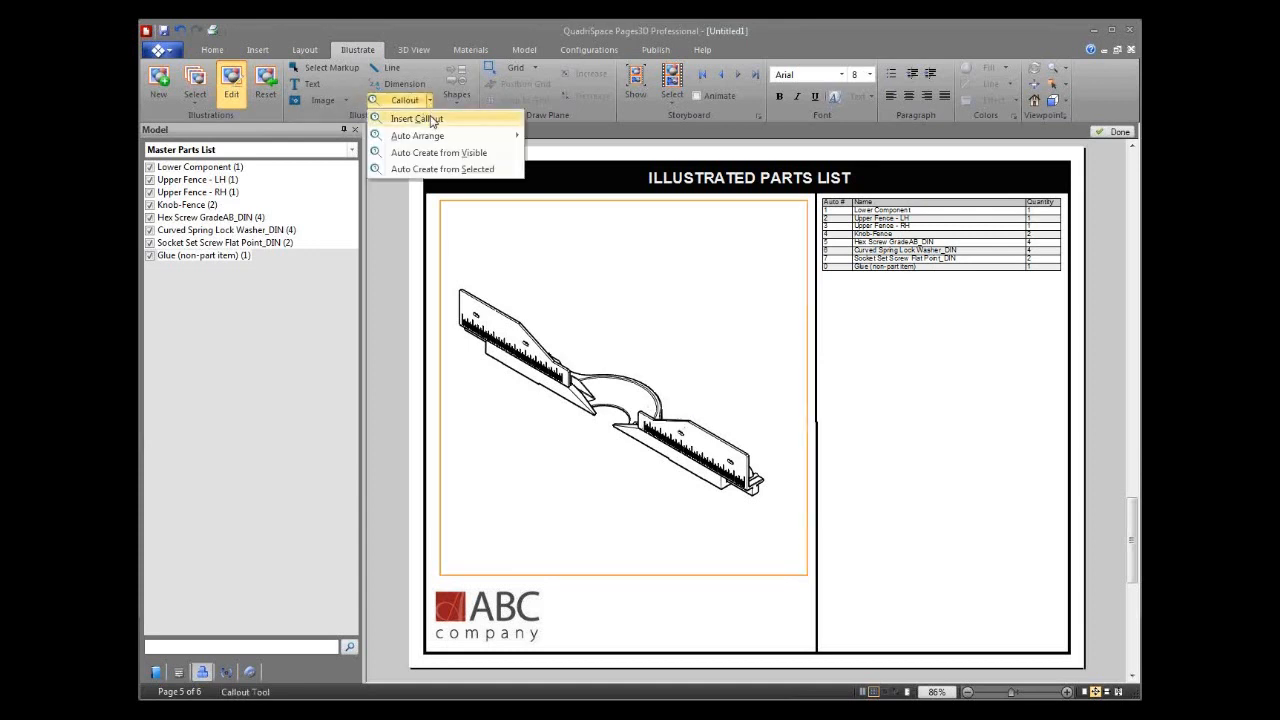
{"action": "left_click", "coordinate": [416, 118]}
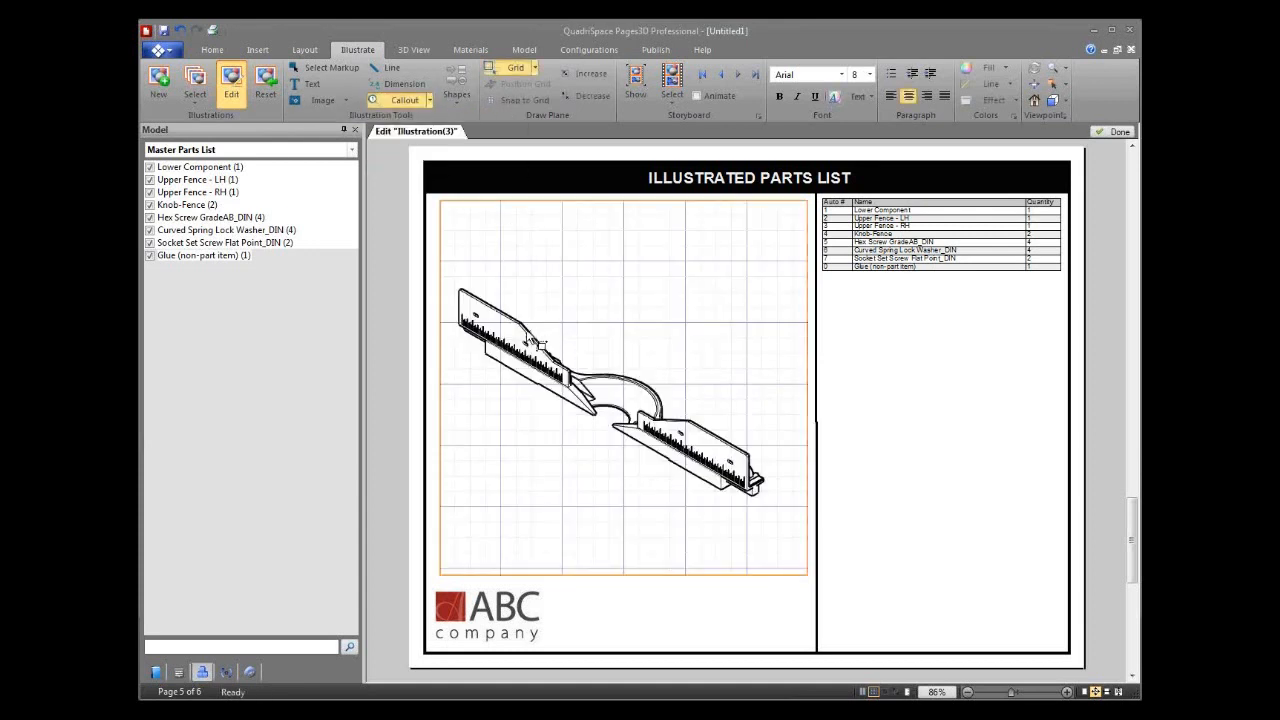
{"action": "left_click_drag", "start_coordinate": [526, 324], "coordinate": [590, 298]}
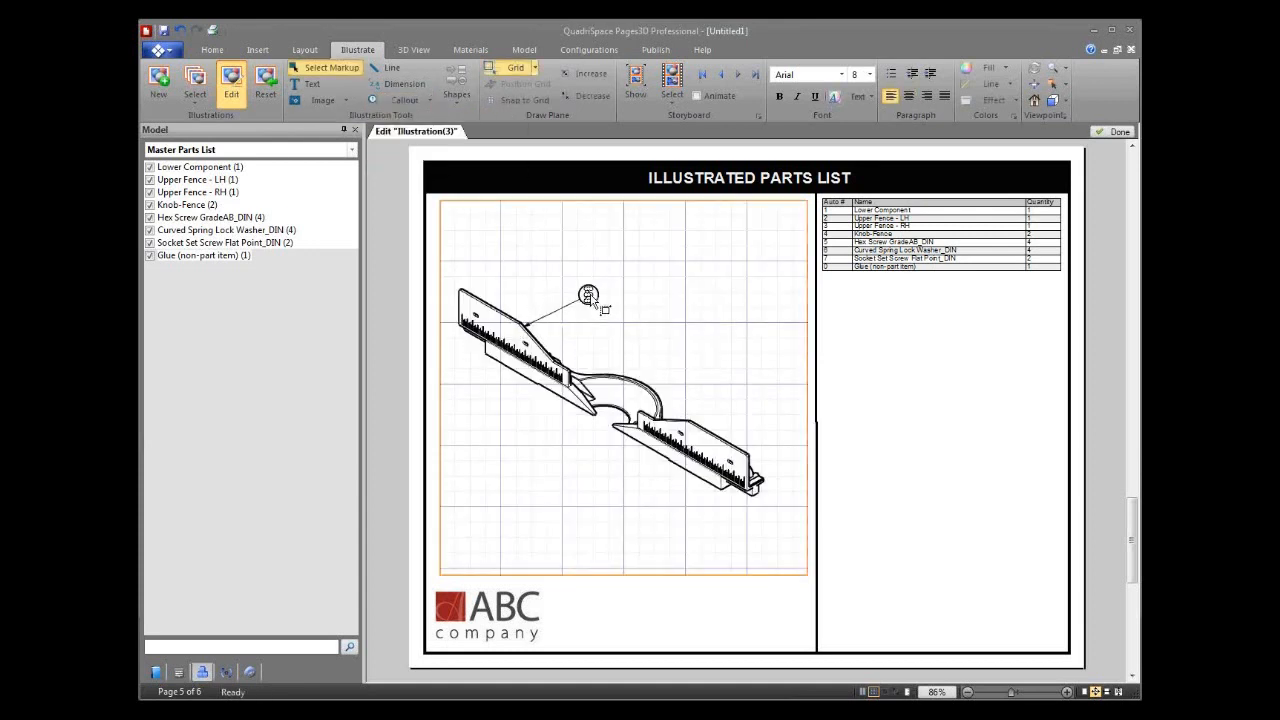
Step: Open the callout's properties and examine the available line styles for its balloon, keeping Circle
{"action": "left_click", "coordinate": [179, 672]}
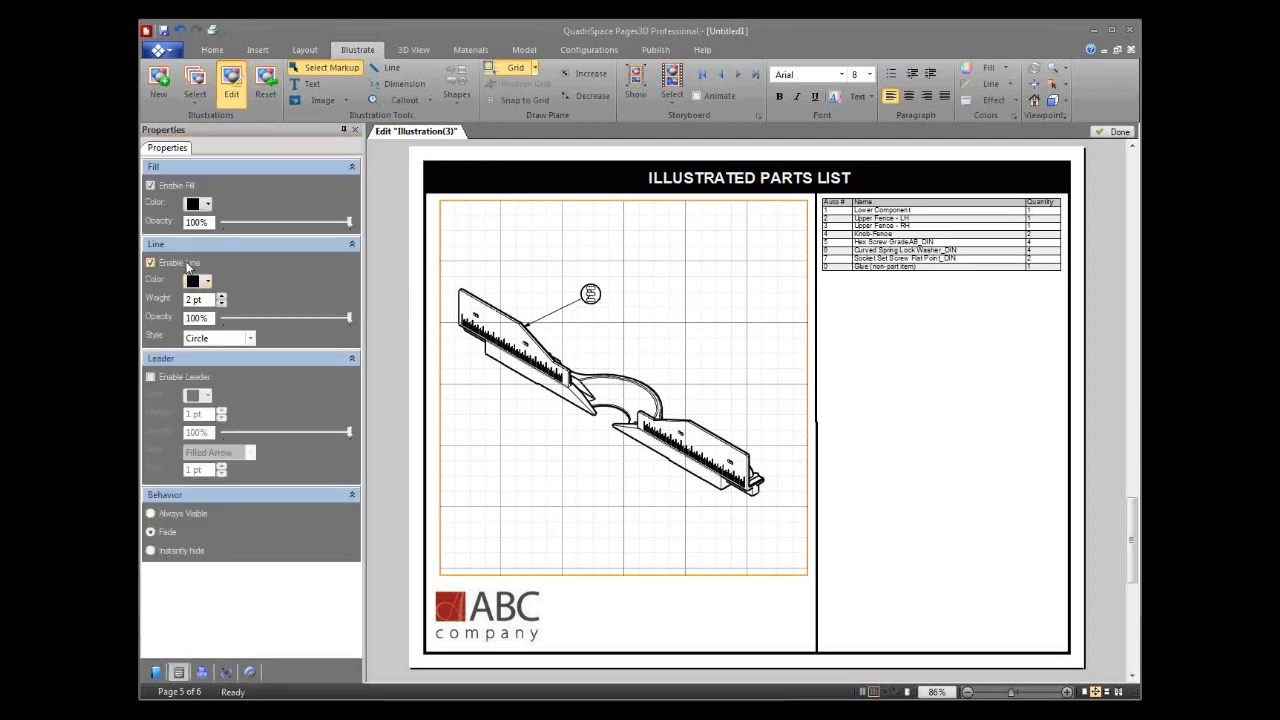
{"action": "left_click", "coordinate": [247, 340]}
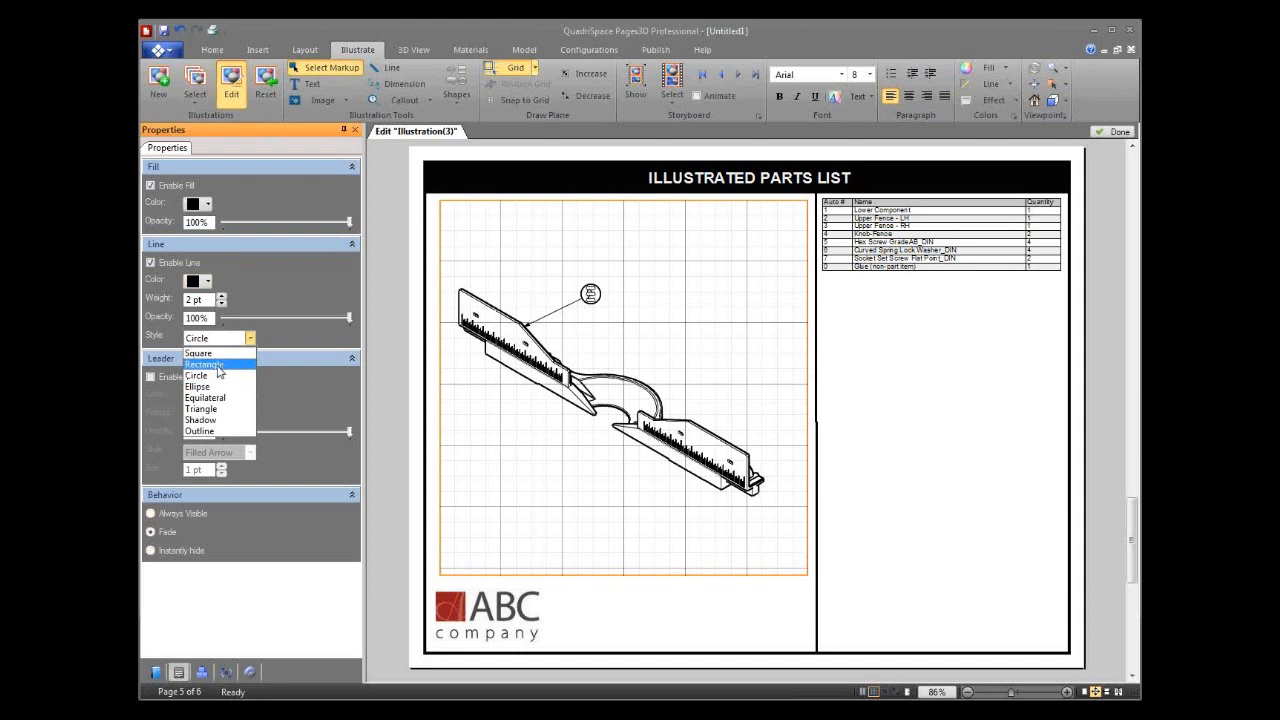
{"action": "left_click", "coordinate": [266, 285]}
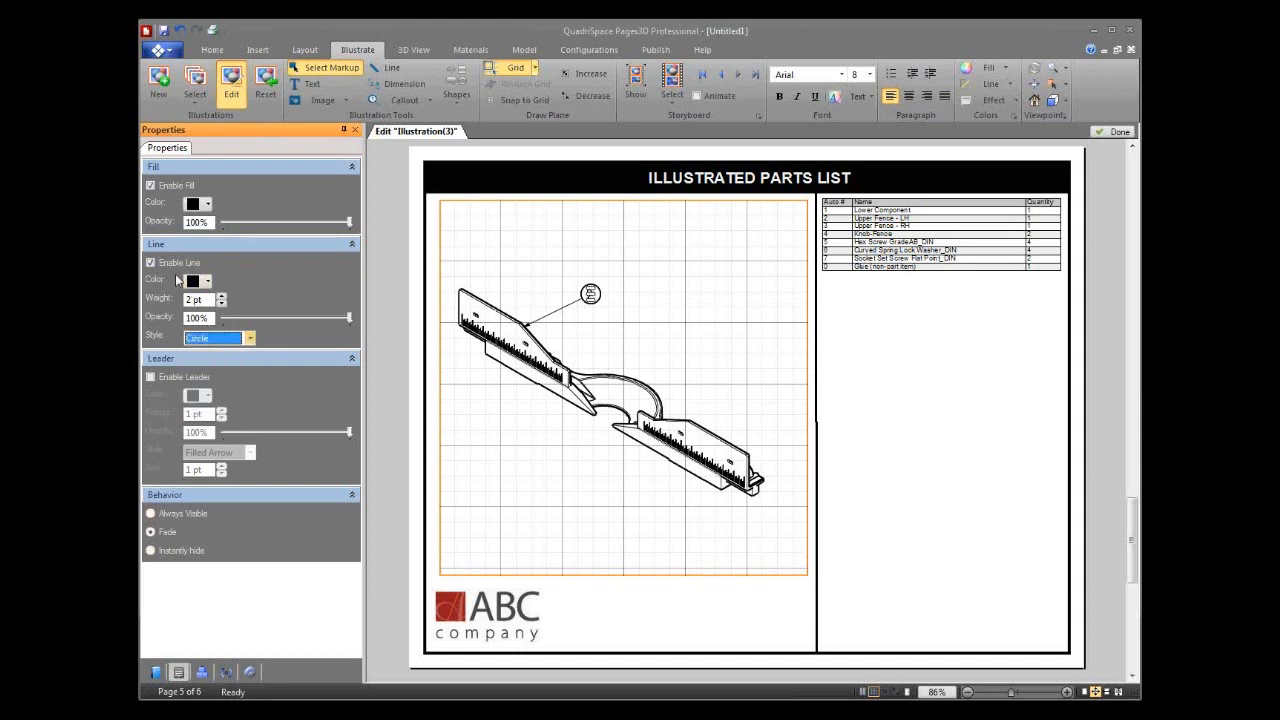
Step: Enable the callout's leader, keeping the Filled Arrow style and 1 pt weight, and set the arrow size to 3 pt
{"action": "left_click", "coordinate": [150, 378]}
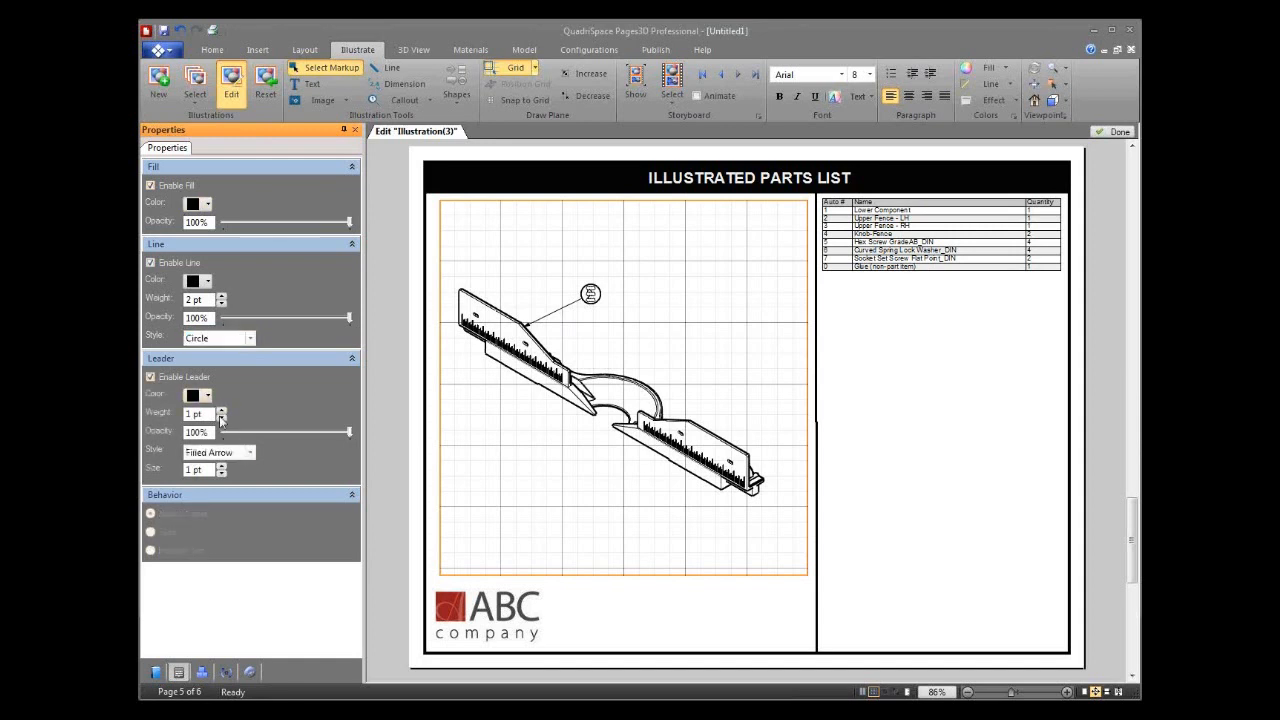
{"action": "left_click", "coordinate": [250, 453]}
{"action": "left_click", "coordinate": [296, 456]}
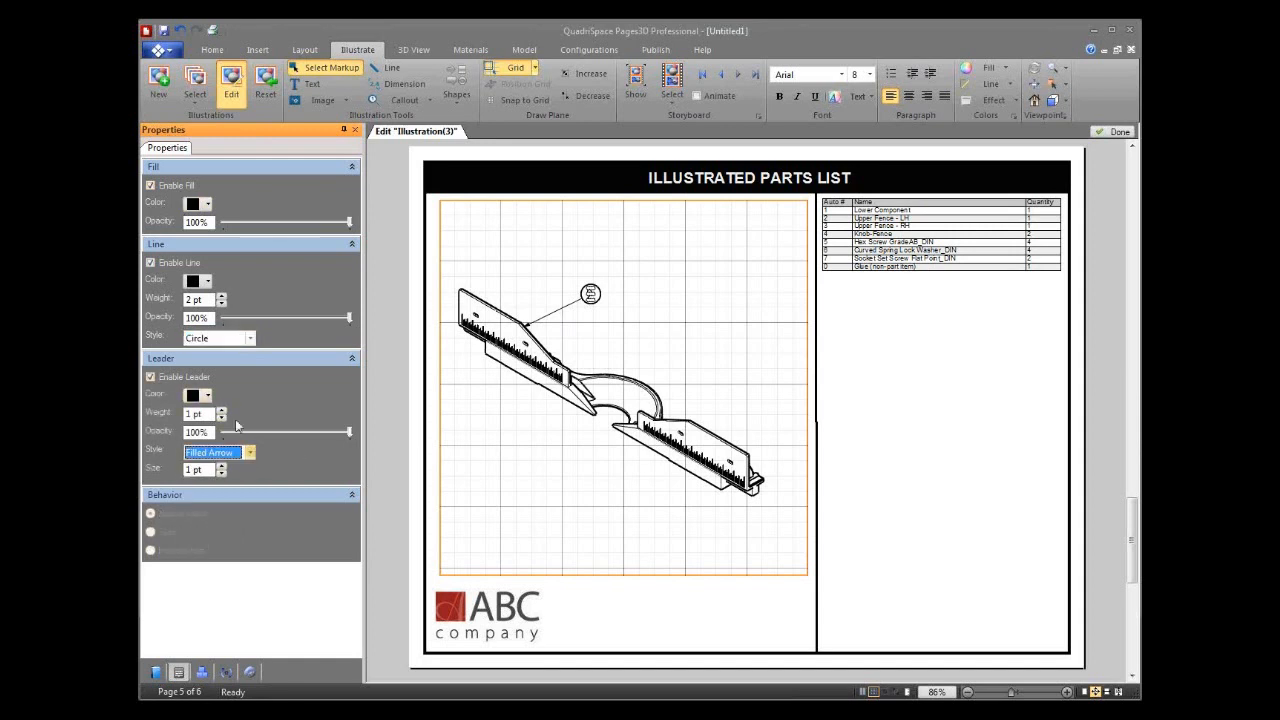
{"action": "left_click", "coordinate": [222, 410]}
{"action": "left_click", "coordinate": [222, 418]}
{"action": "left_click", "coordinate": [221, 465]}
{"action": "left_click", "coordinate": [221, 465]}
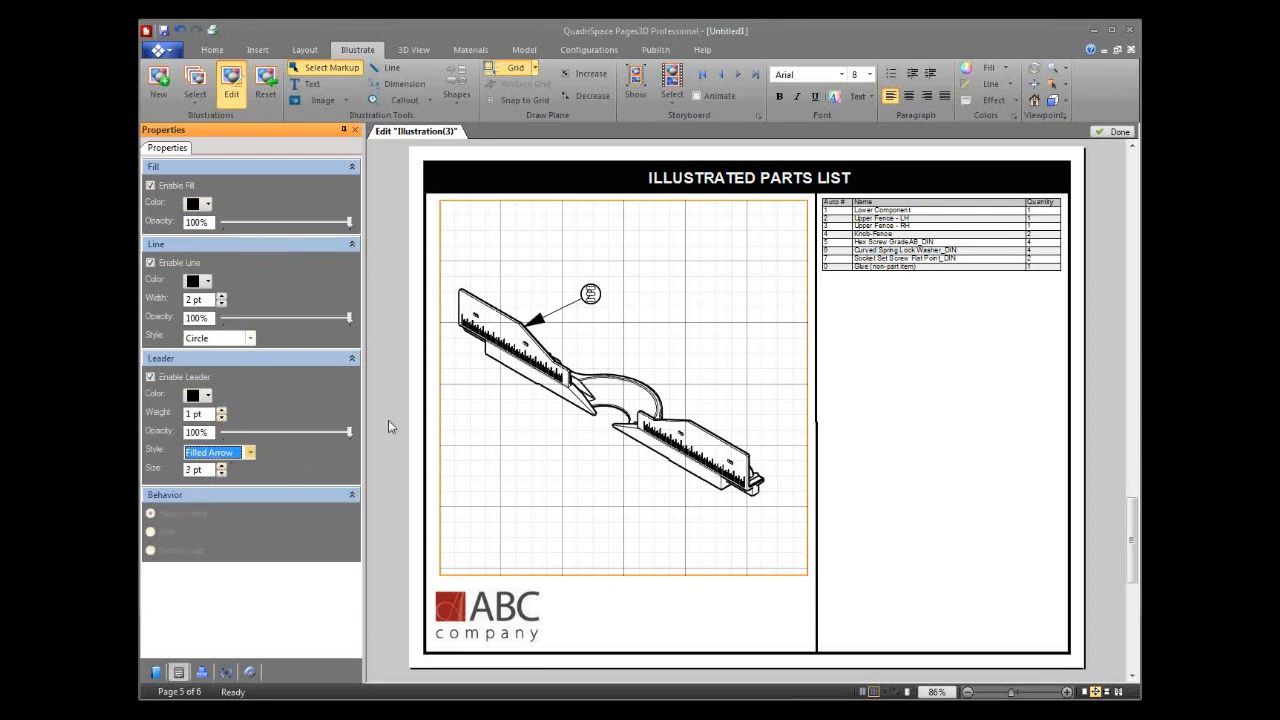
Step: Change the callout leader's style to Left Arrow
{"action": "left_click", "coordinate": [249, 453]}
{"action": "left_click", "coordinate": [228, 511]}
{"action": "left_click", "coordinate": [250, 453]}
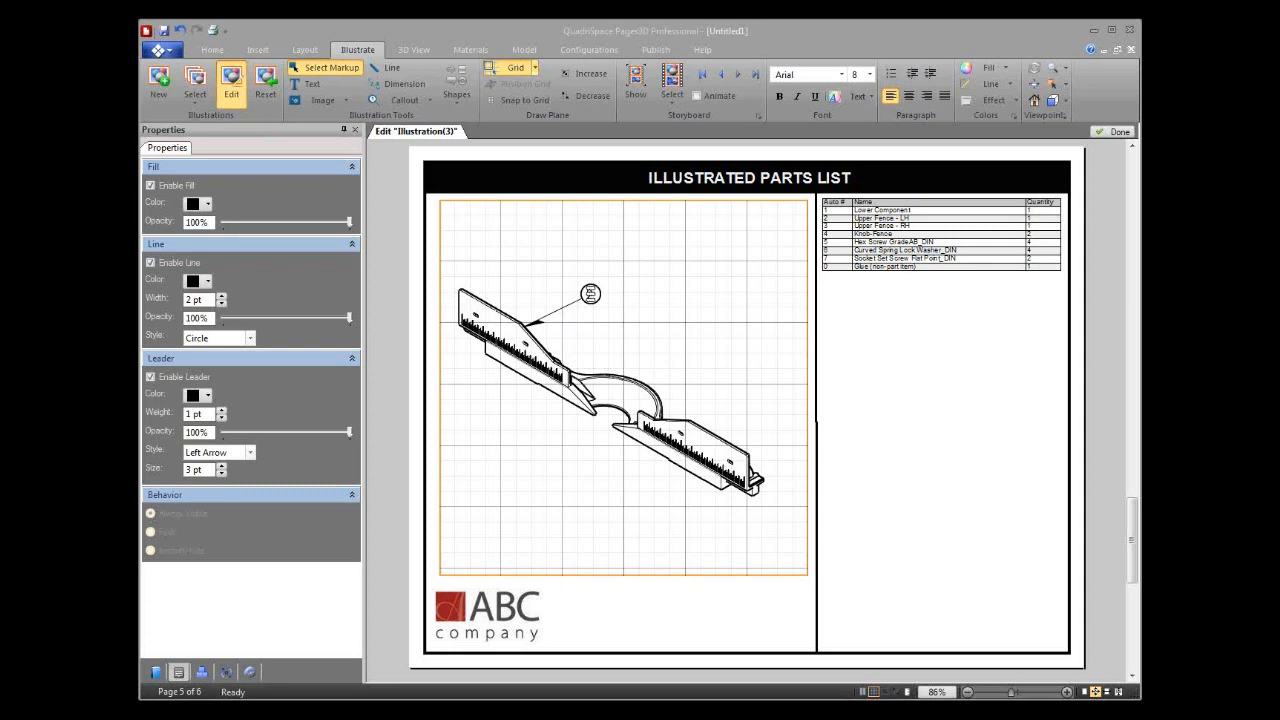
Step: Switch to the webinar presentation in PowerPoint and advance to the slide on creating work instructions from 3D models
{"action": "key", "text": "alt+Tab"}
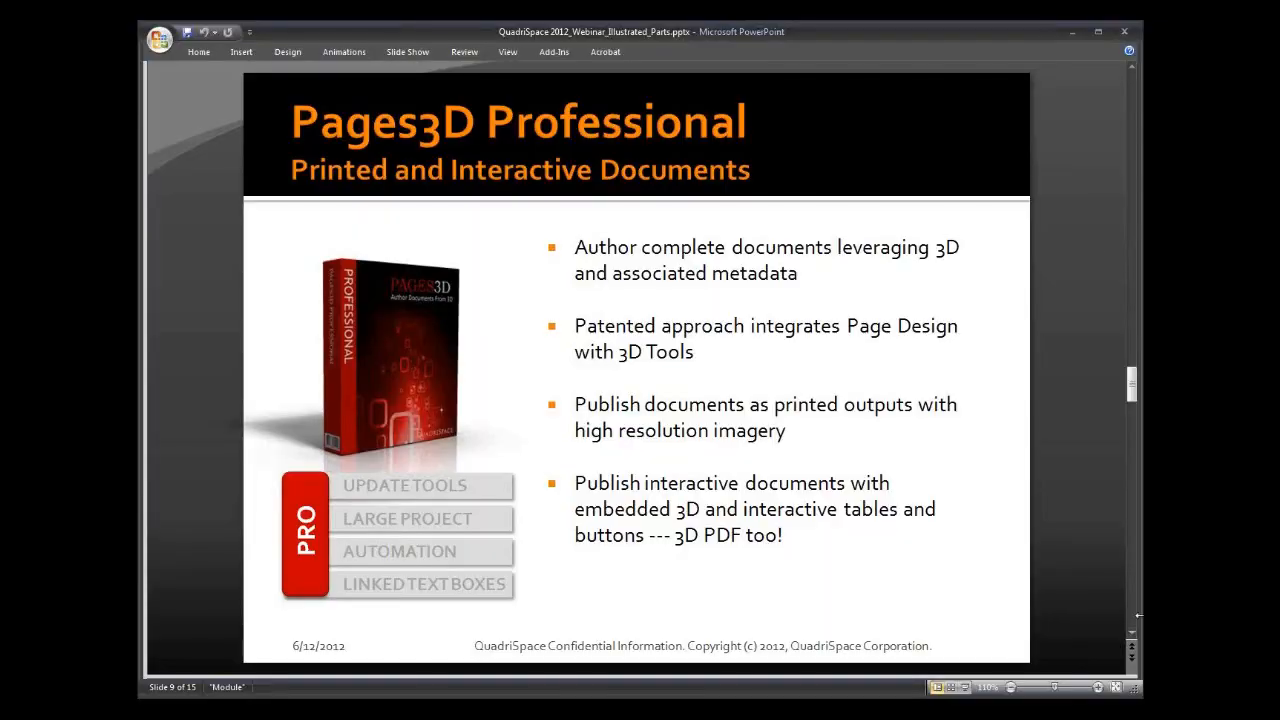
{"action": "left_click", "coordinate": [1131, 589]}
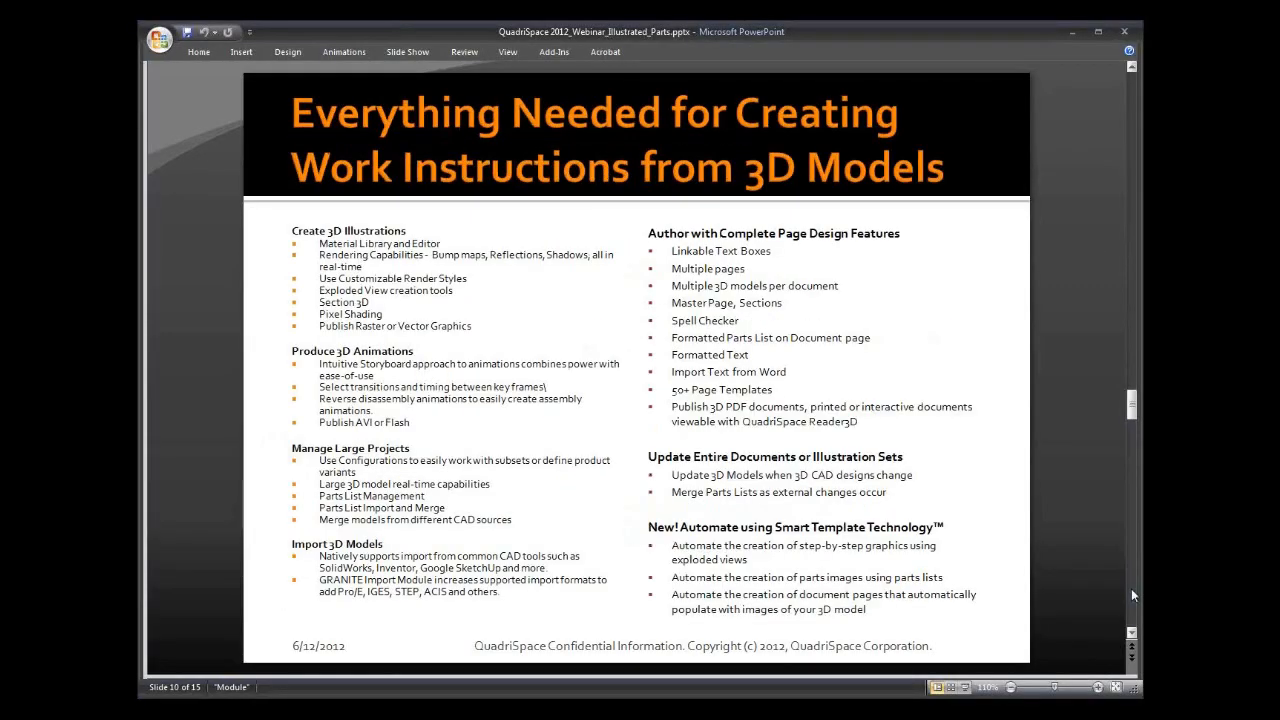